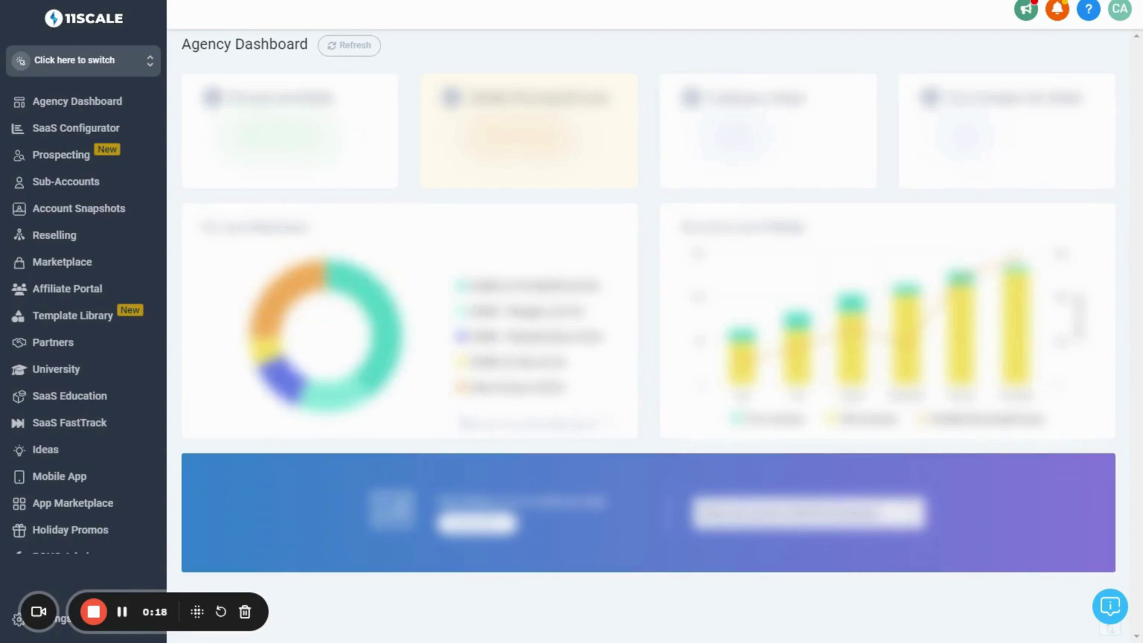
Scroll the agency sidebar and open the Sub-Accounts page
scroll(75, 280, "down", 1)
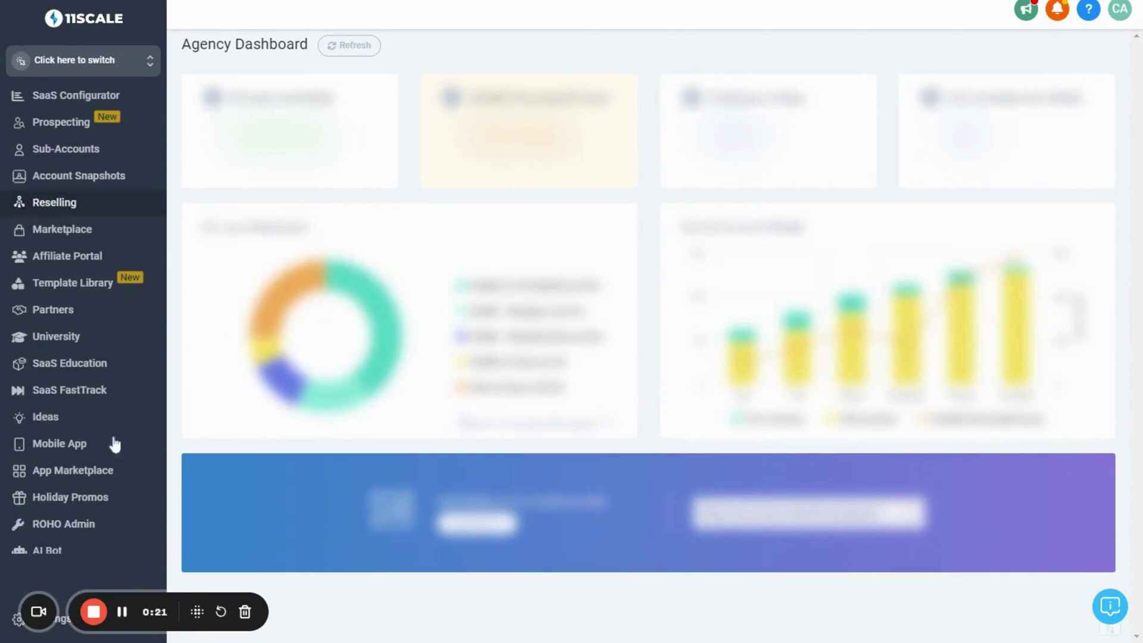
left_click_drag(177, 612, 616, 462)
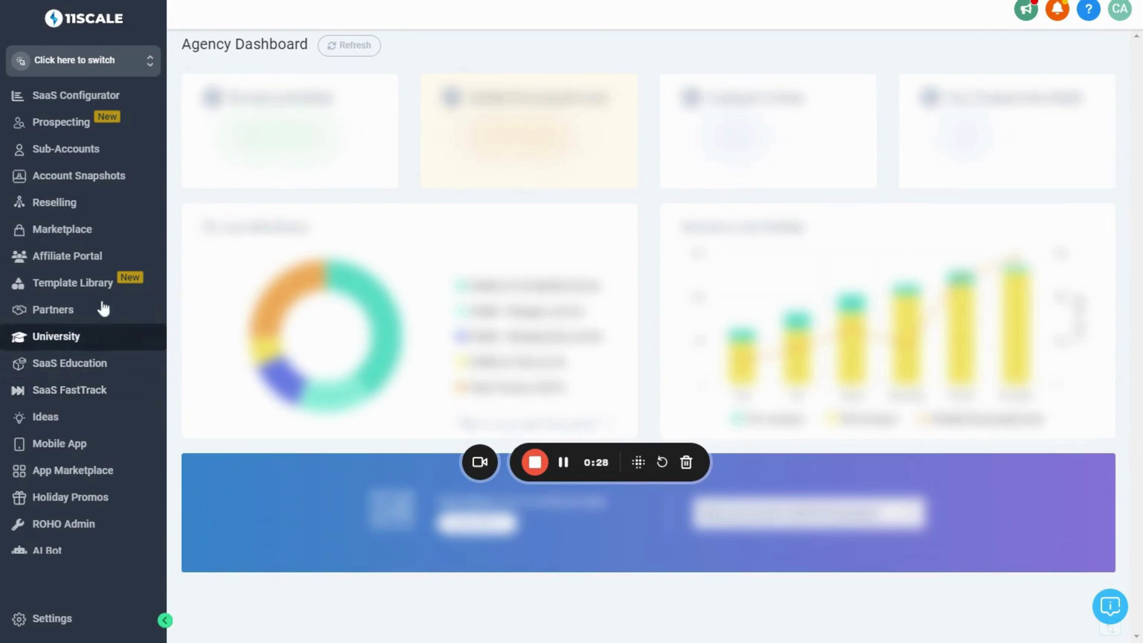
left_click(72, 152)
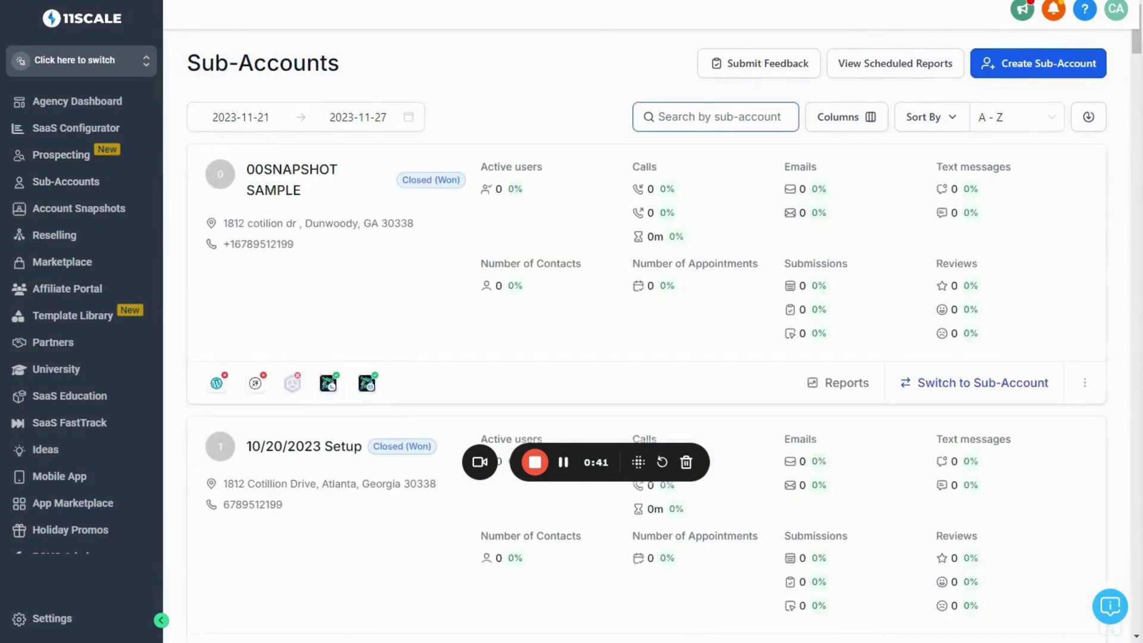
Find R.O.H.O November Update, open its Manage Client page and start Load Snapshot
type("R.O.H")
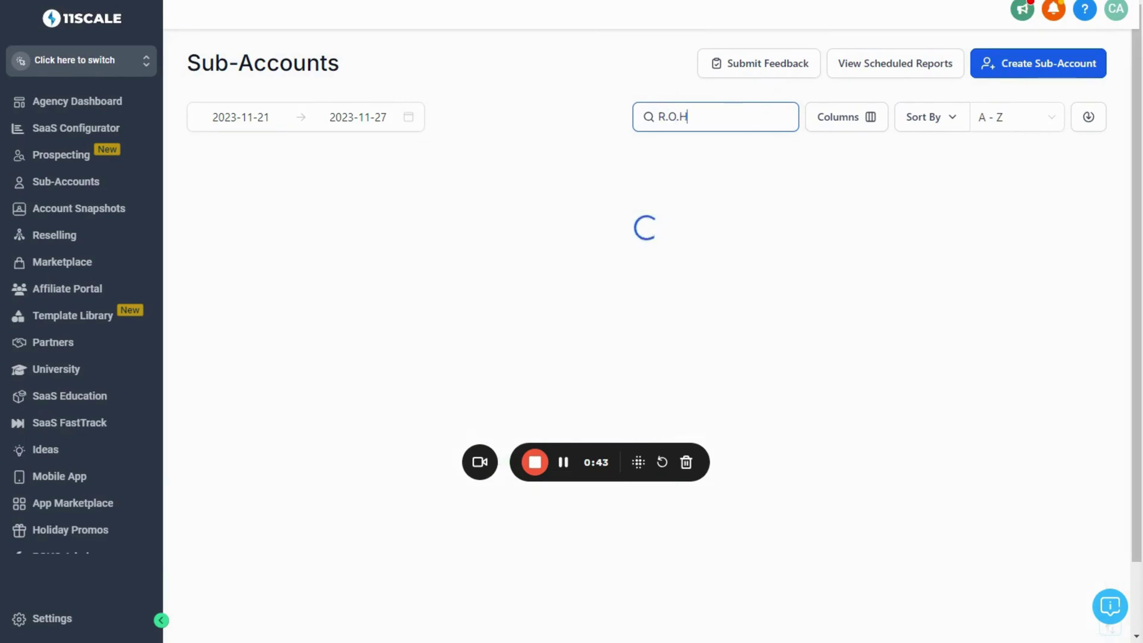
type(".O November Upd")
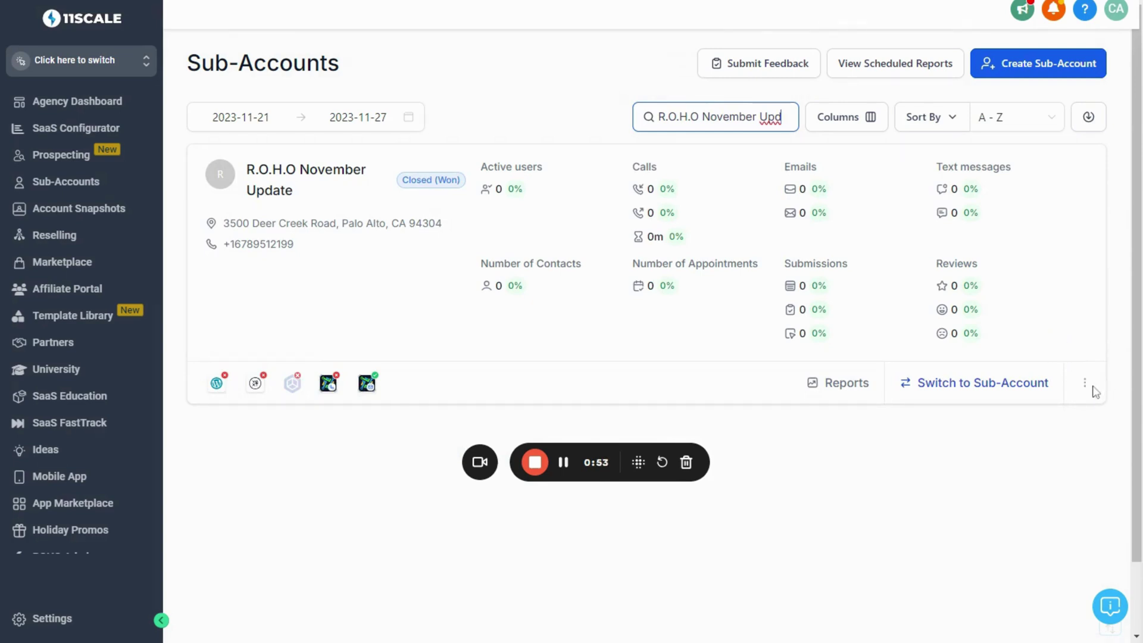
left_click(1085, 383)
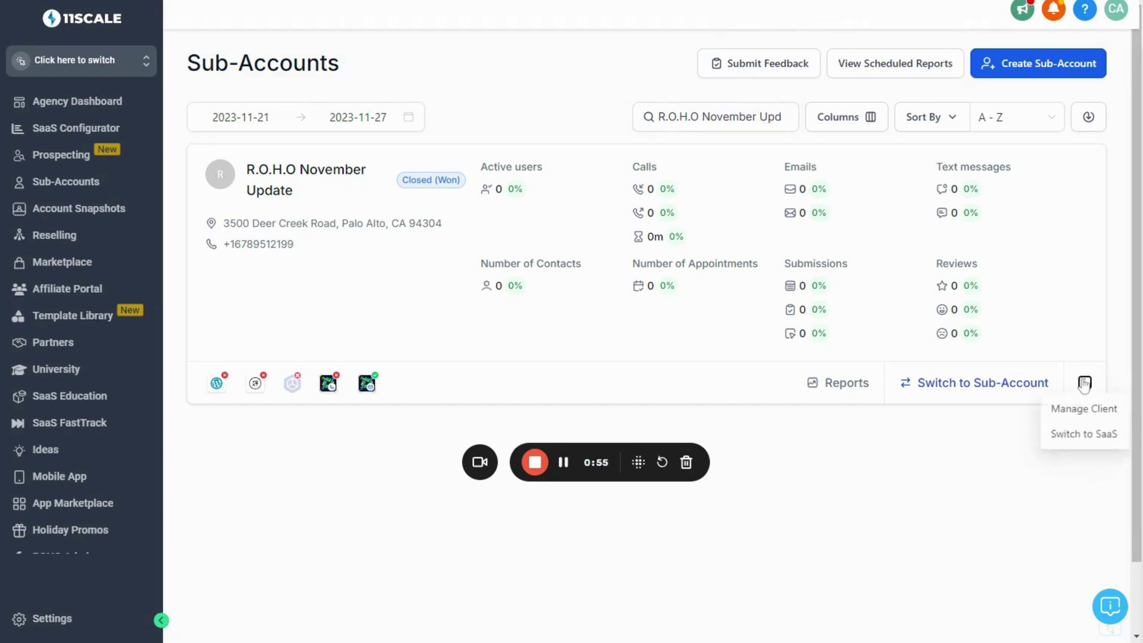
left_click(1068, 415)
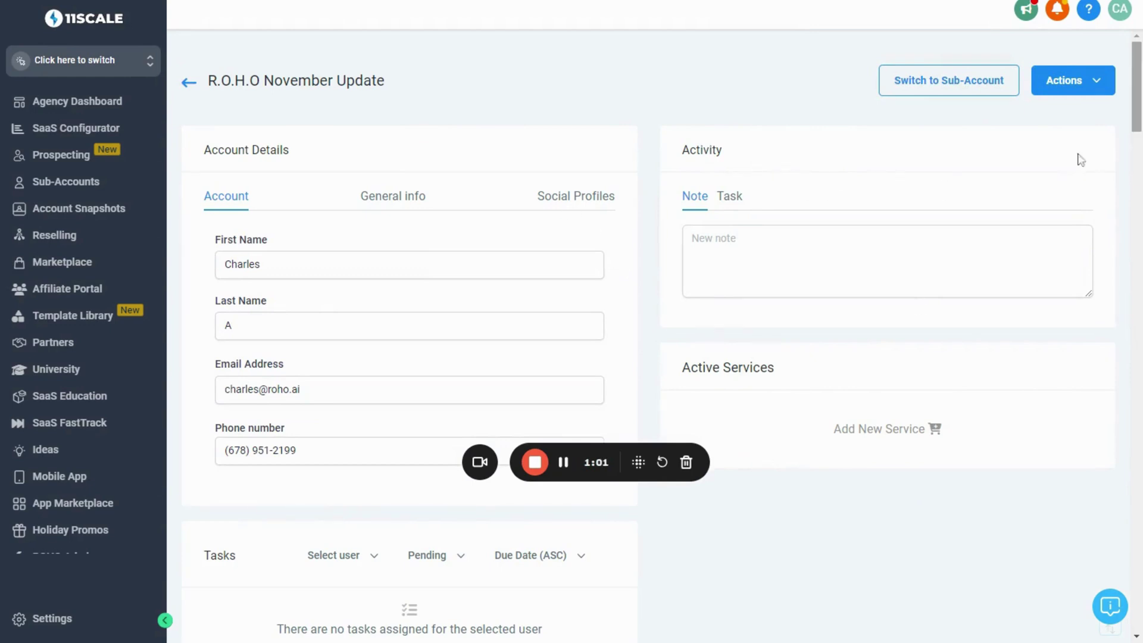
left_click(1079, 88)
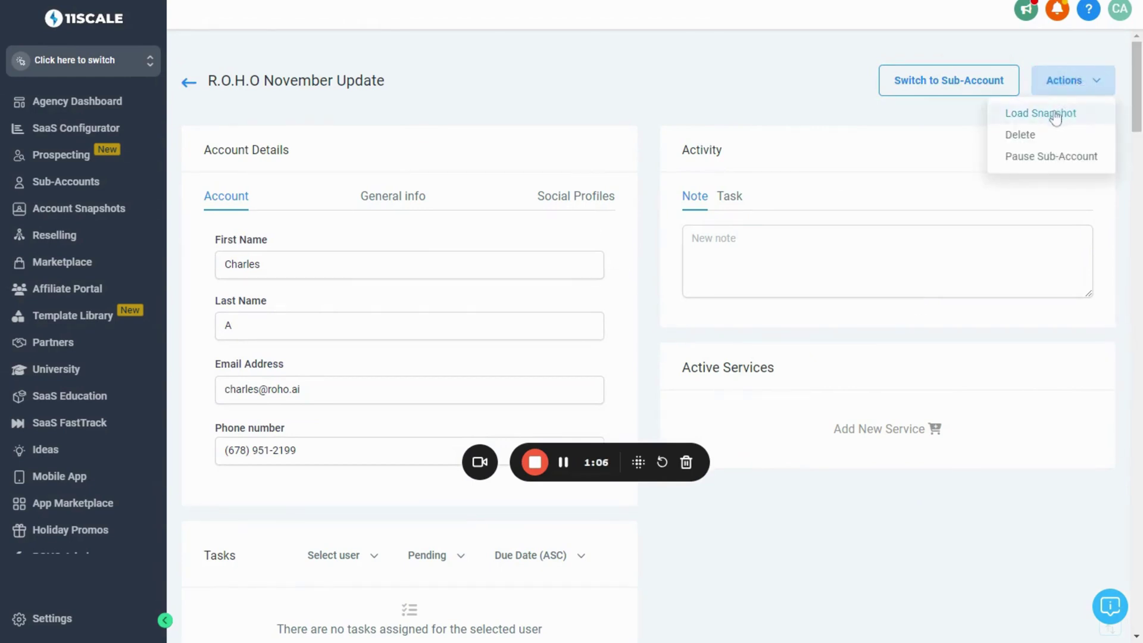
left_click(1027, 114)
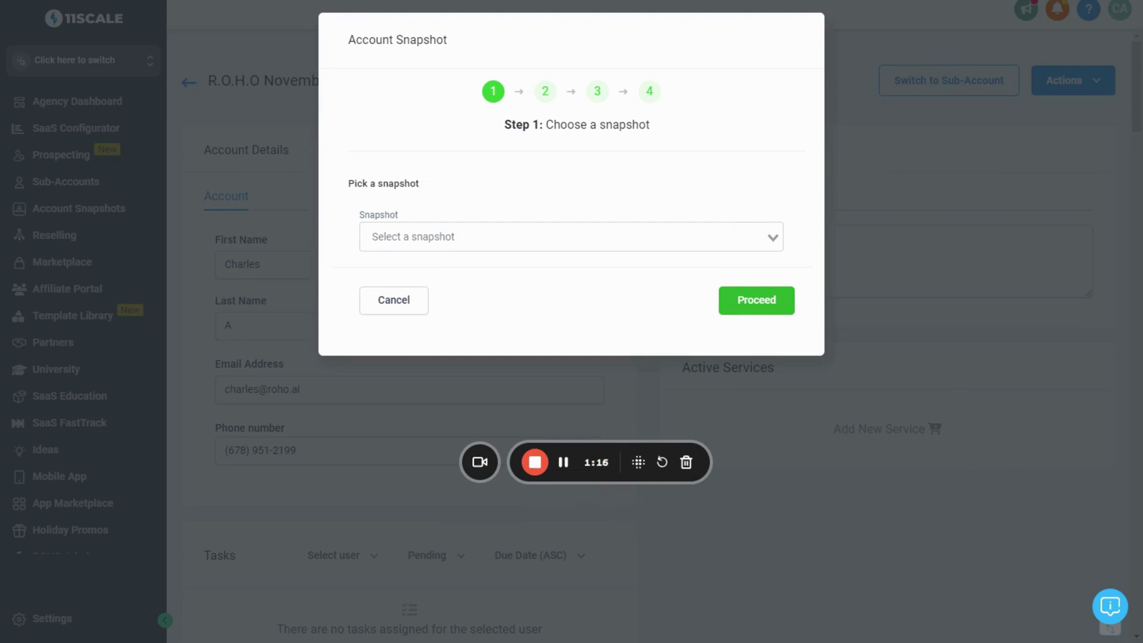
Choose the 'Imported - ROHO Snapshot November 2023' snapshot and proceed
left_click(474, 237)
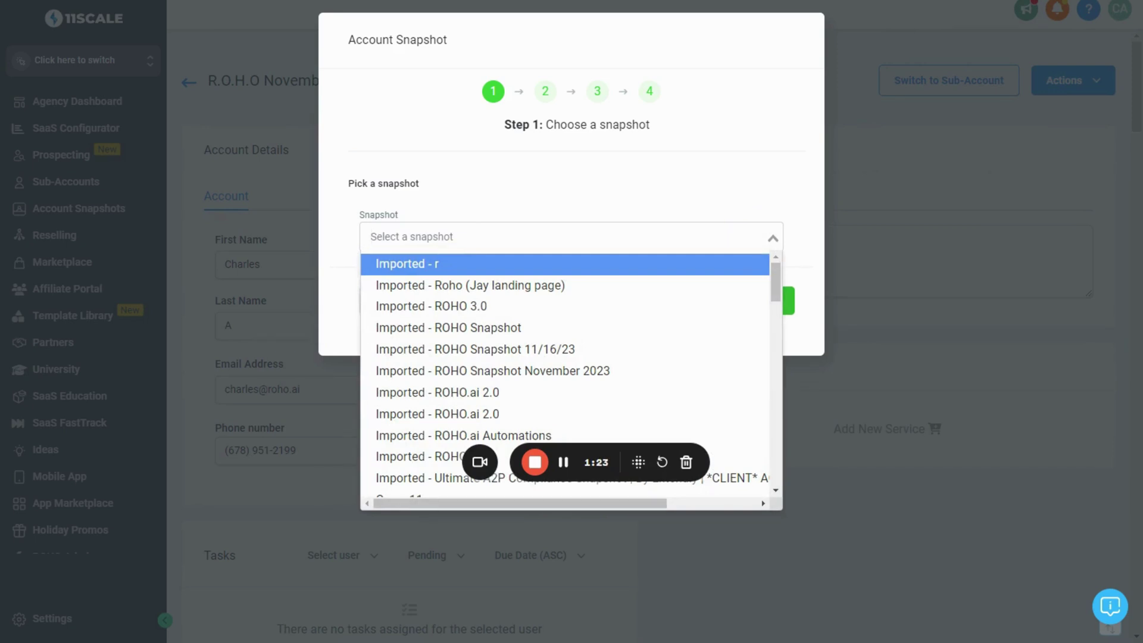
left_click(500, 371)
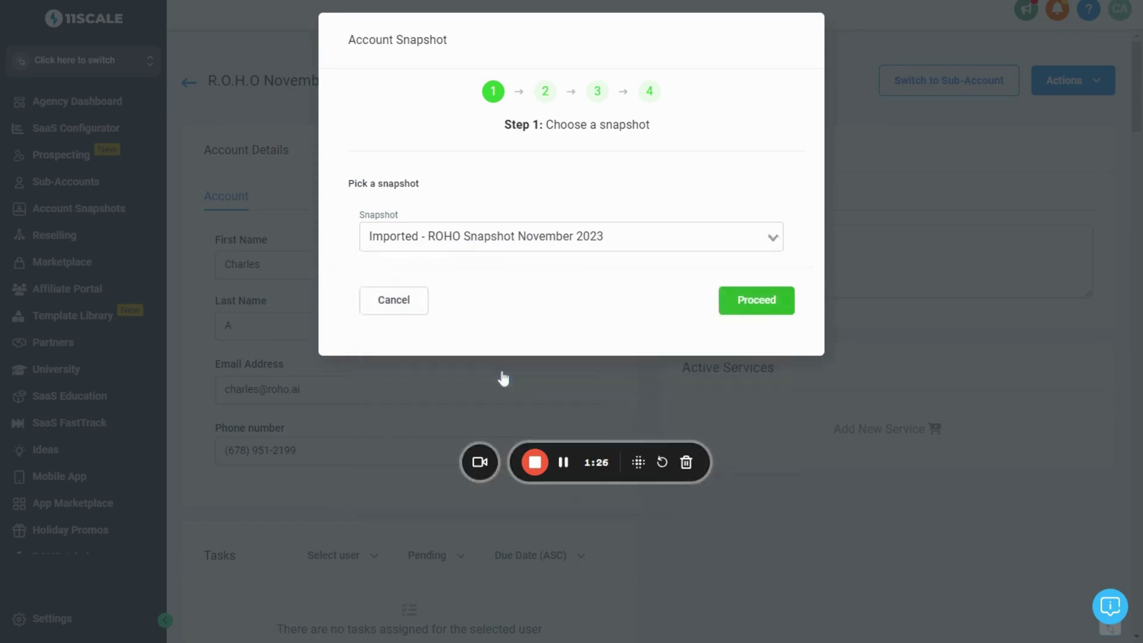
left_click(744, 308)
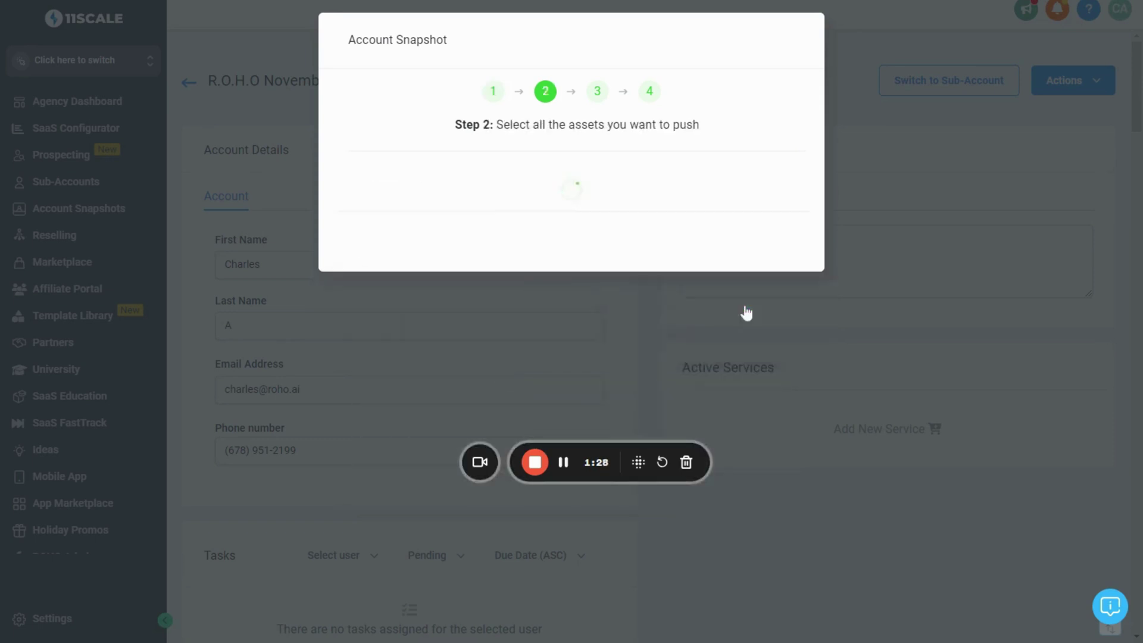
Push all assets with conflicts skipped and confirm the copy
scroll(600, 350, "down", 1)
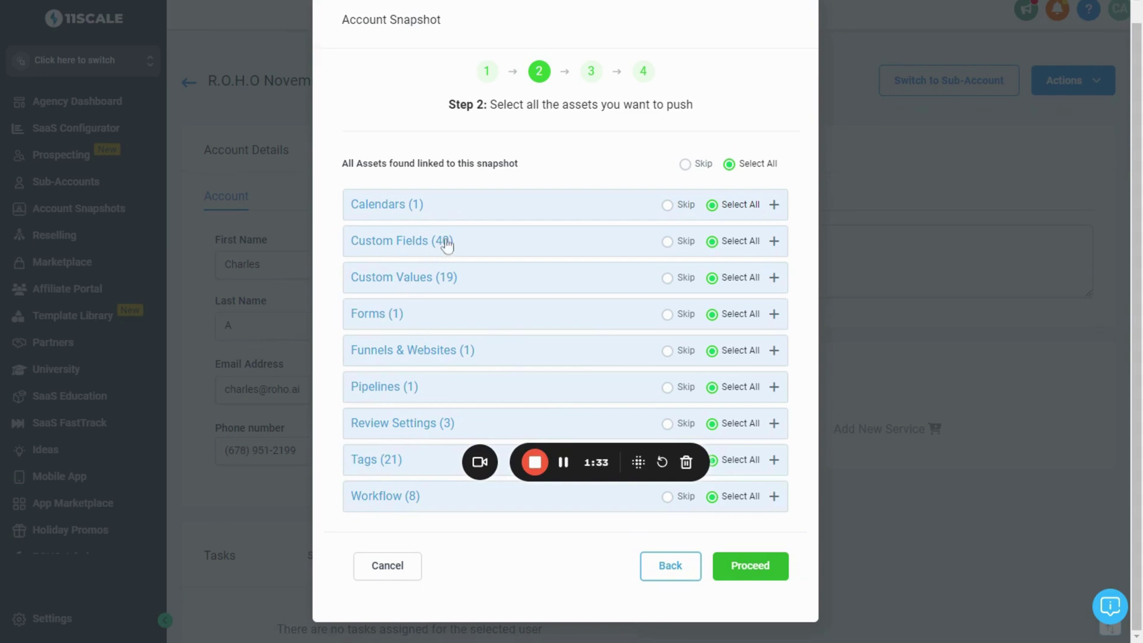
left_click(743, 569)
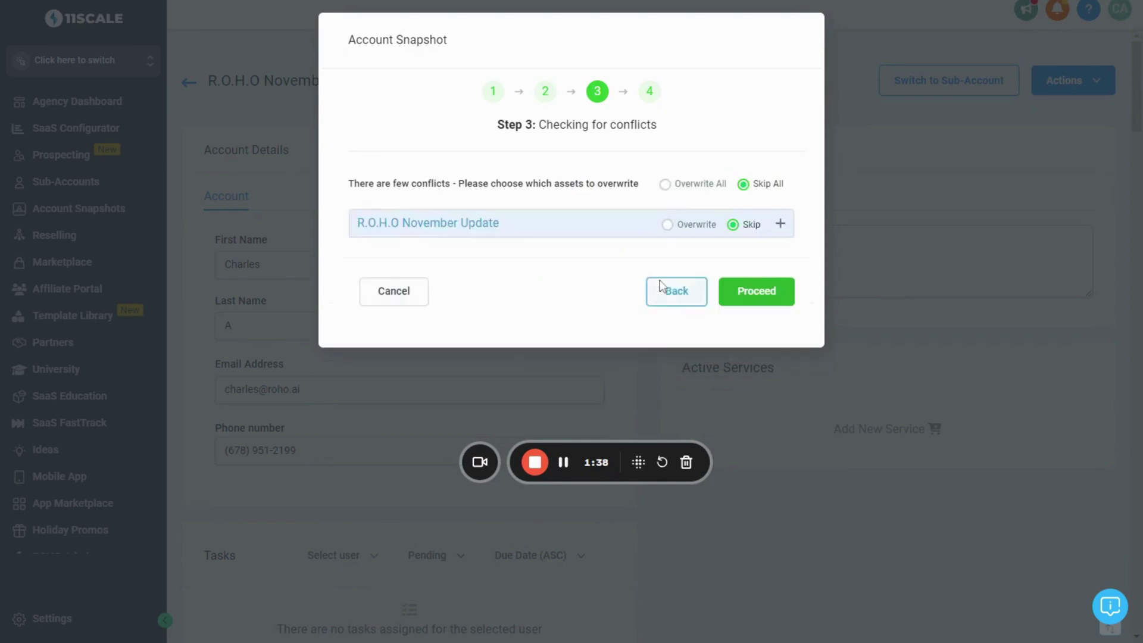
left_click(582, 237)
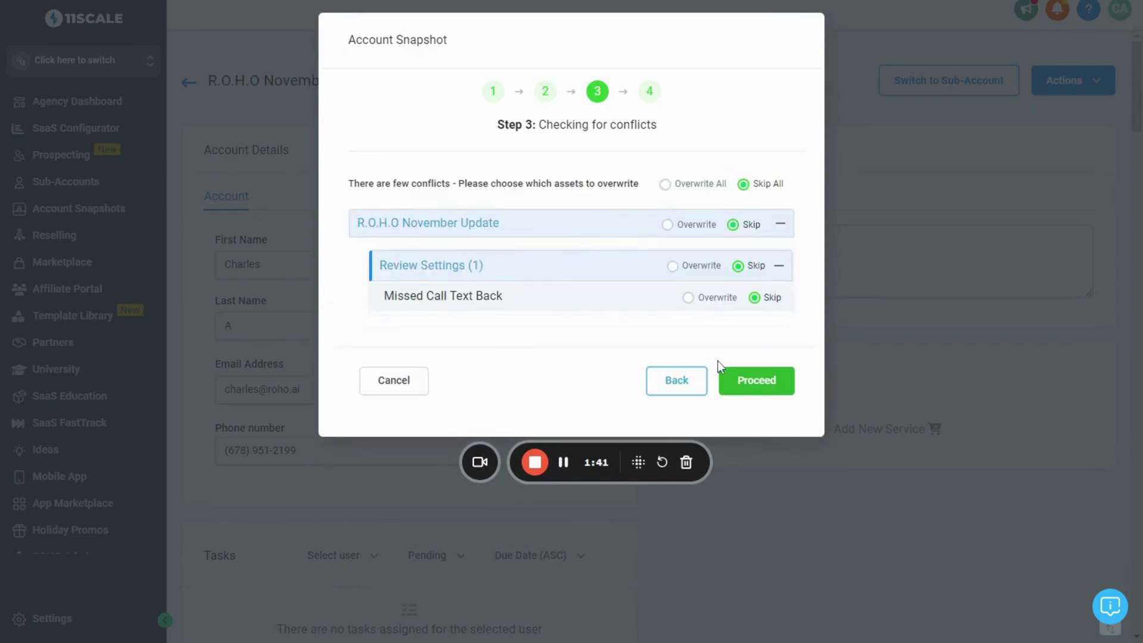
left_click(764, 392)
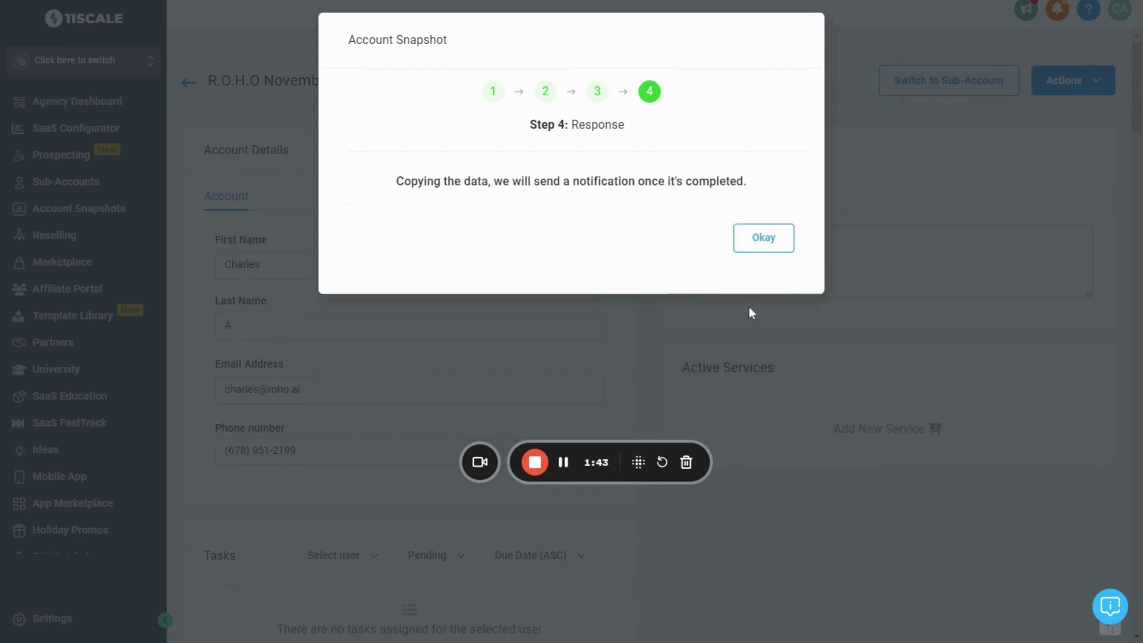
left_click(759, 247)
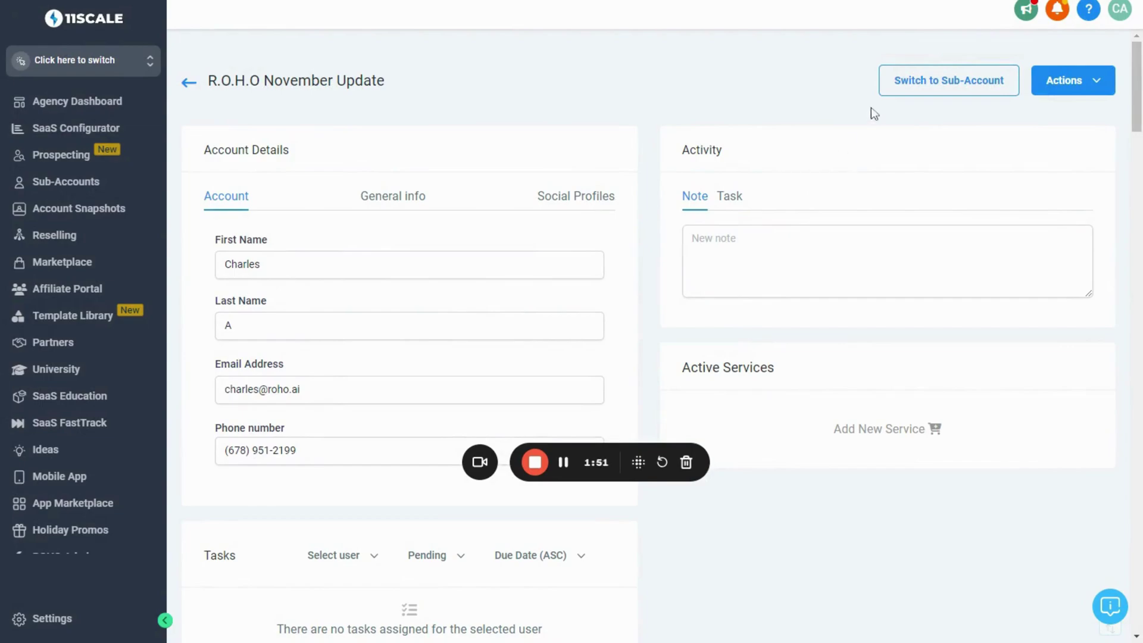
Switch into the R.O.H.O November Update sub-account and open its AI Bot section
left_click(911, 84)
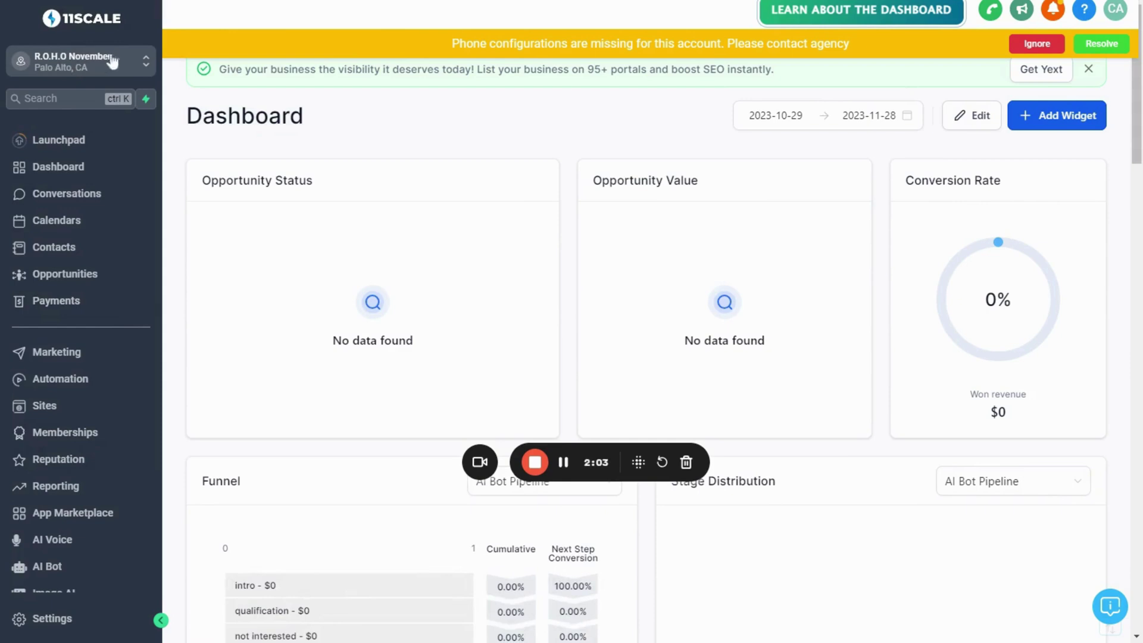
scroll(81, 324, "down", 1)
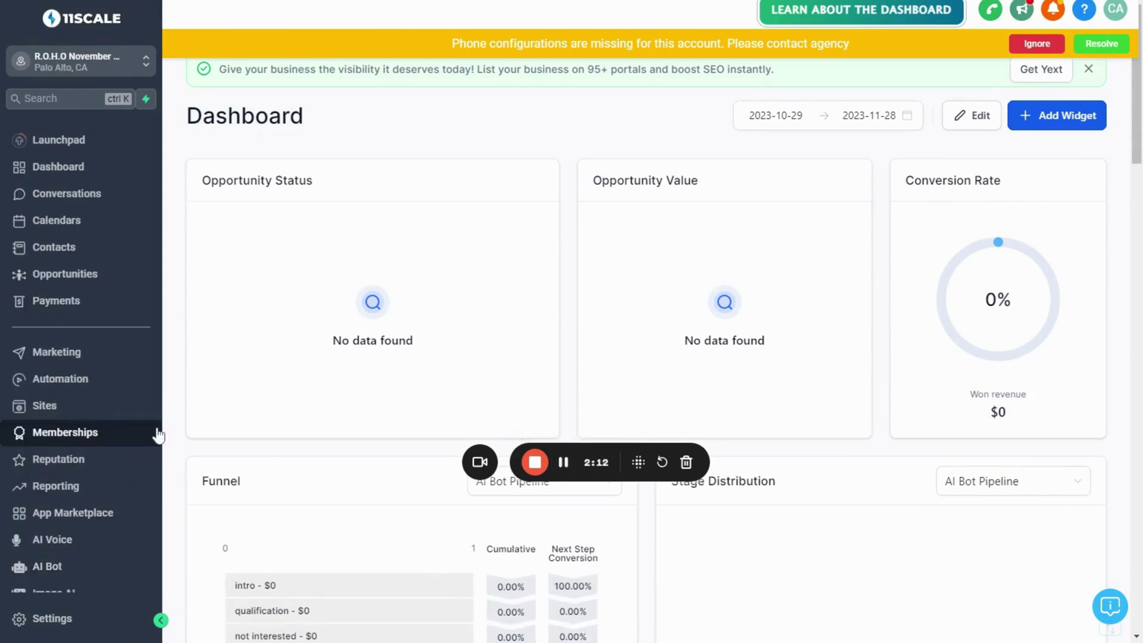
scroll(157, 435, "down", 1)
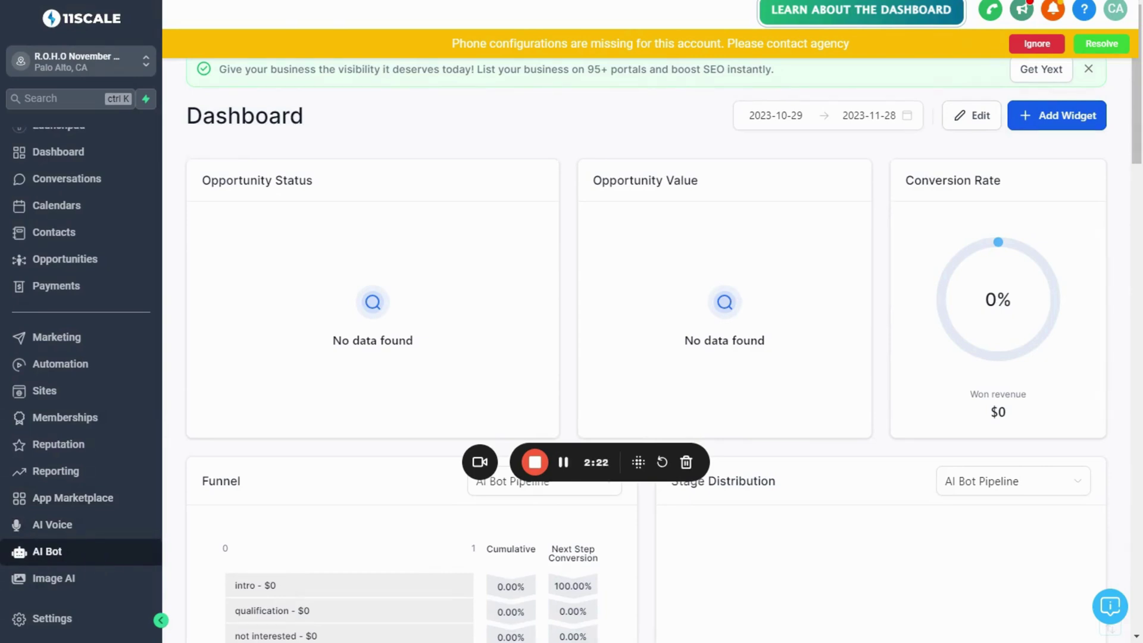
left_click(54, 556)
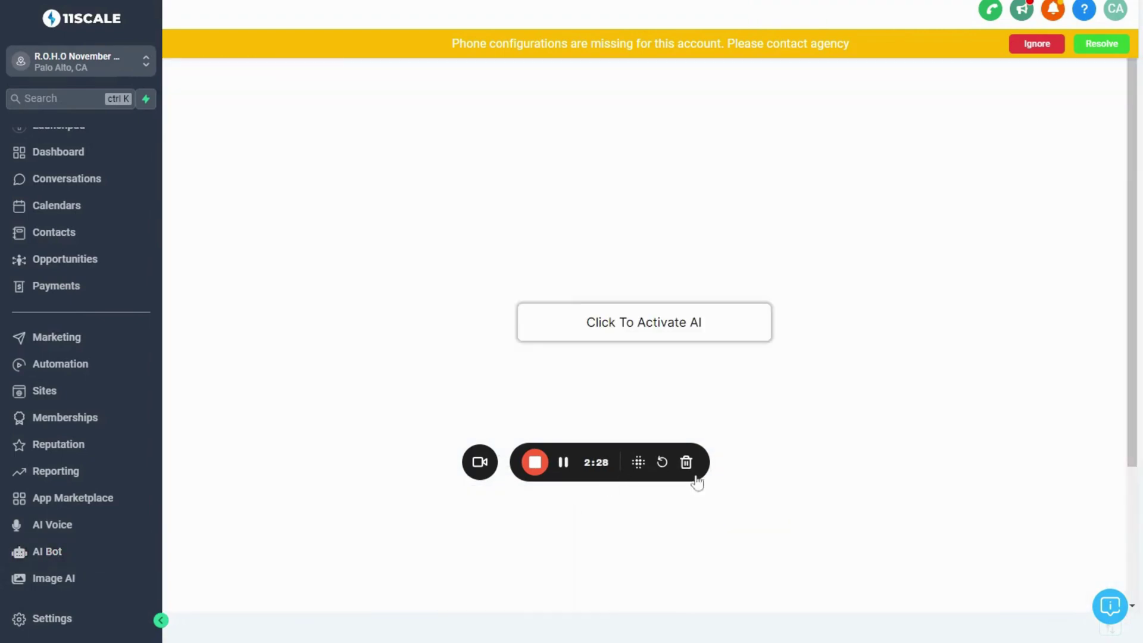
Activate the AI bot and dismiss the phone-configuration warning banner
left_click_drag(623, 475, 1075, 503)
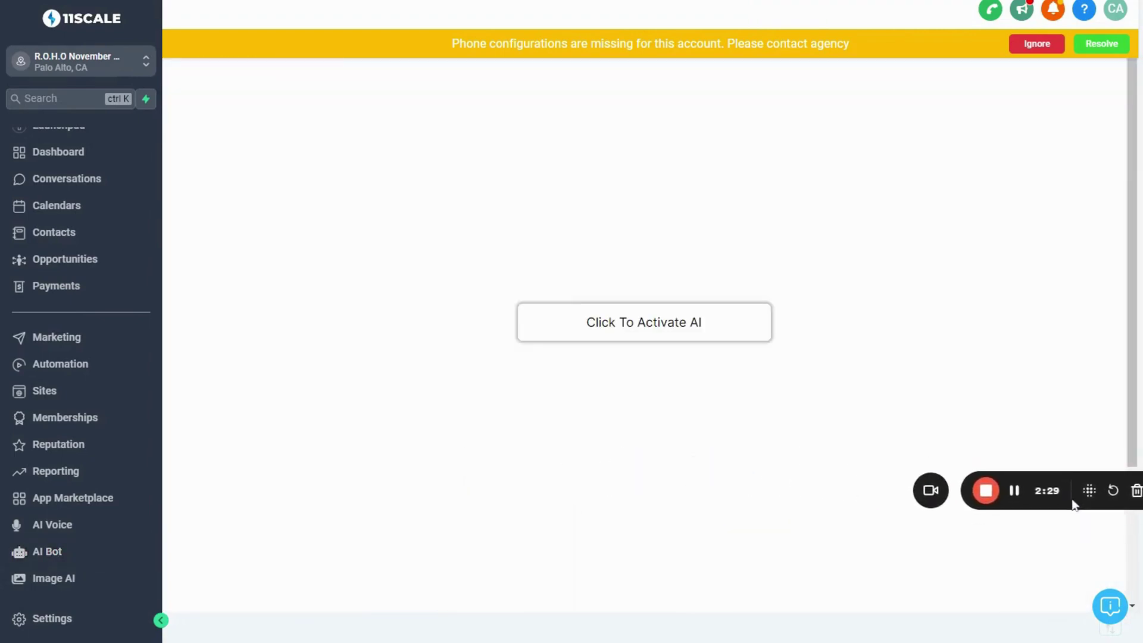
left_click(624, 333)
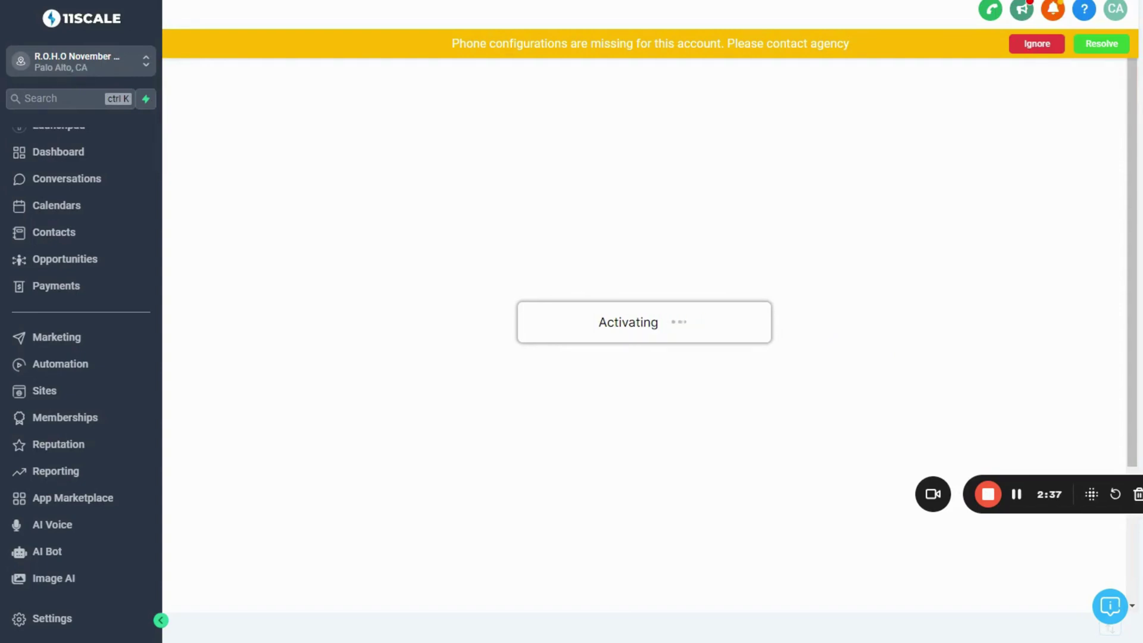
left_click(1016, 48)
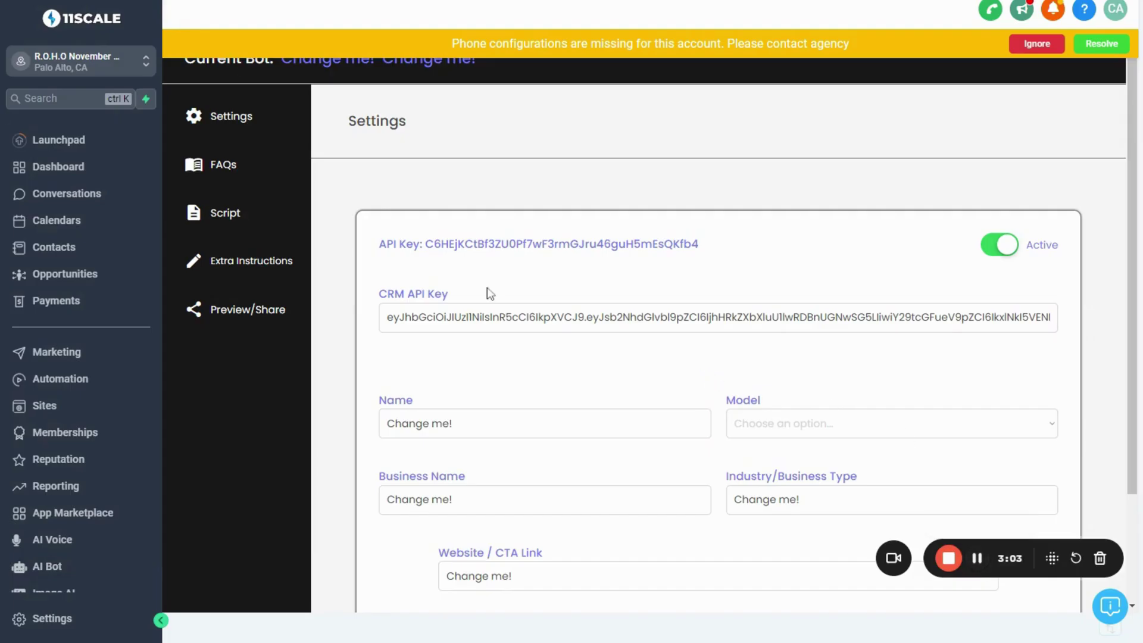
Enter the CRM API key and a bot name, and select the gpt-4 model
left_click(490, 315)
left_click(1035, 43)
left_click(472, 317)
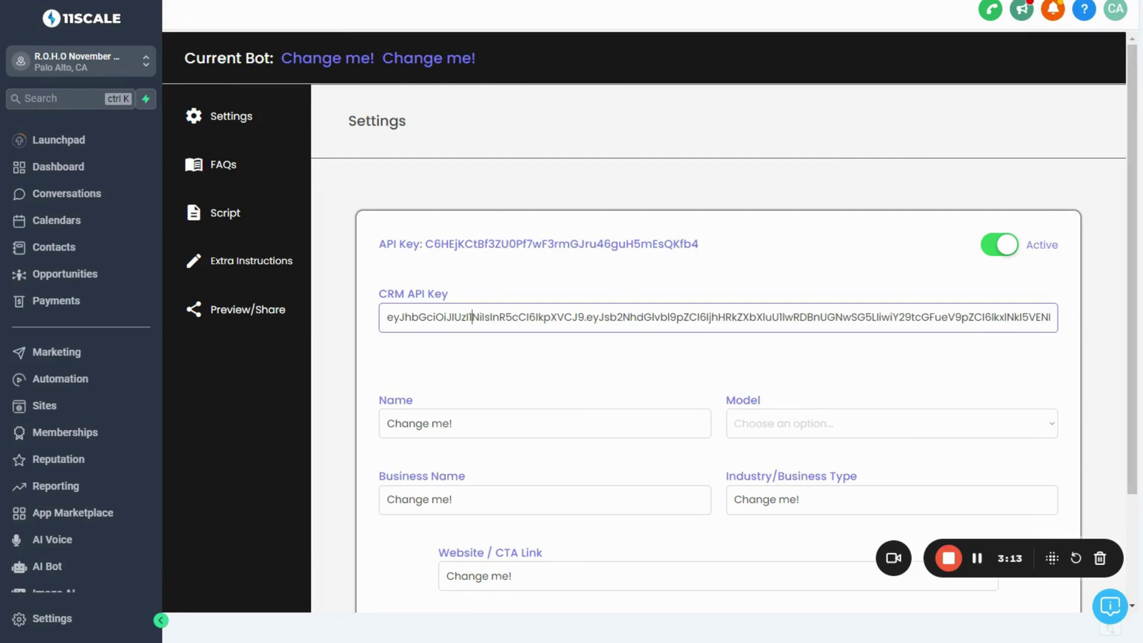
key("Tab")
type("Charles")
key("Tab")
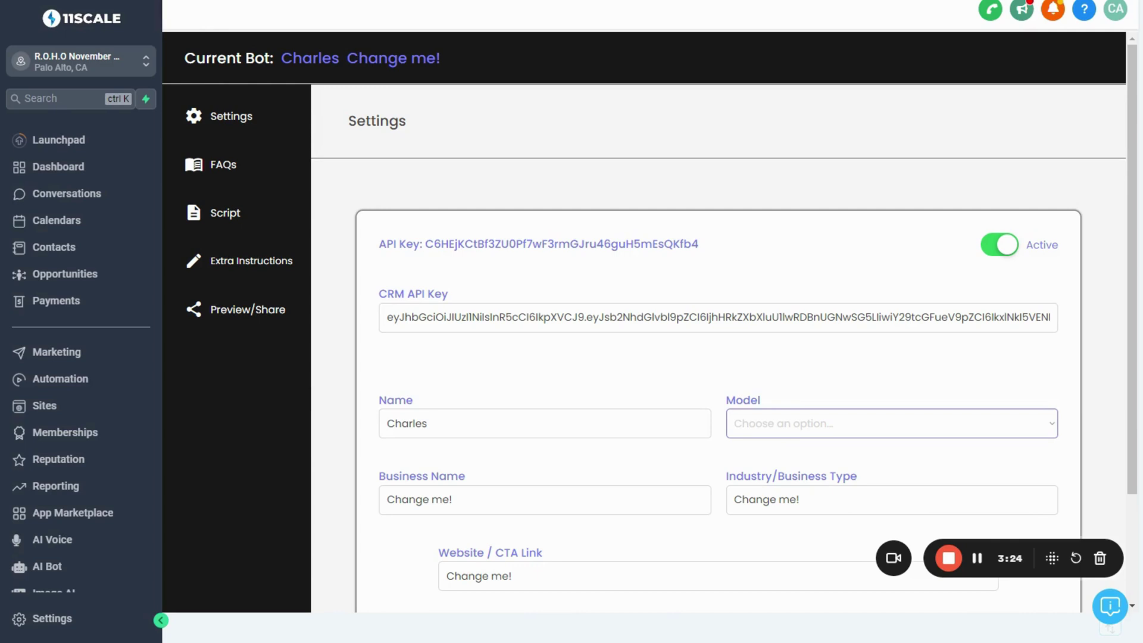
key("Down")
key("shift+Tab")
Set the business name to ROHO AI and the industry to AI Software
scroll(745, 328, "down", 1)
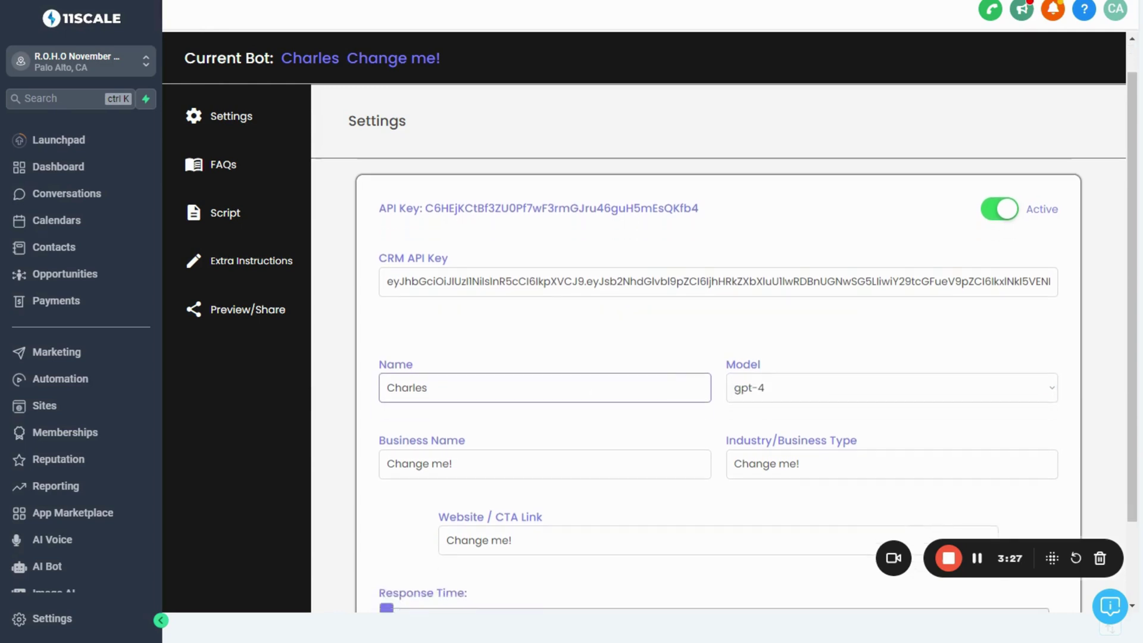
left_click(513, 464)
key("ctrl+a")
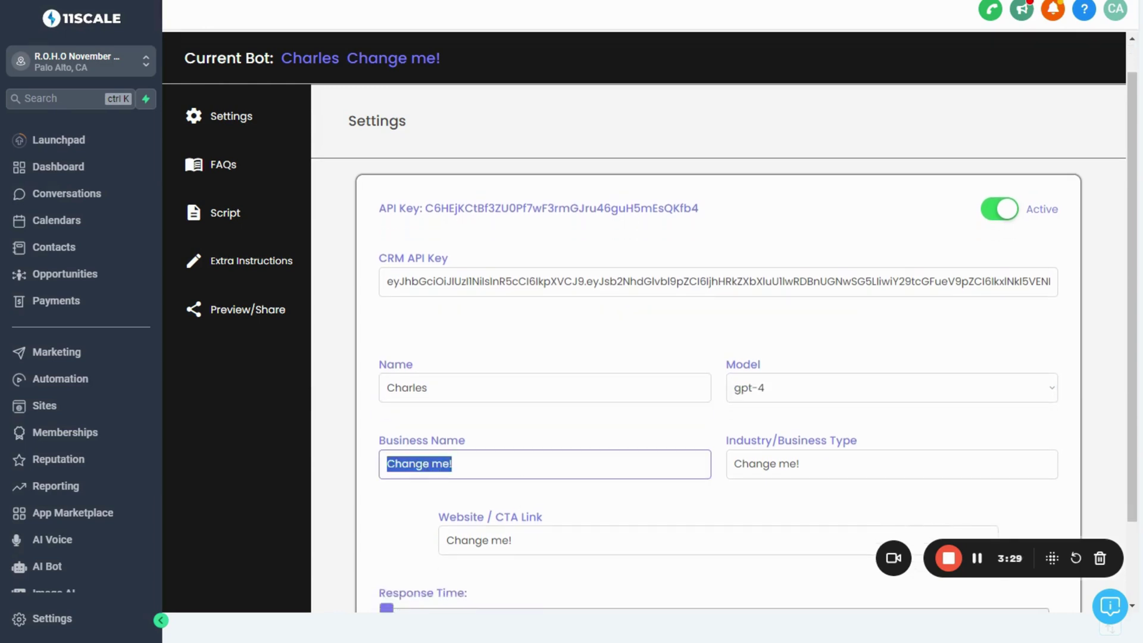
key("BackSpace")
type("ROHO AI")
key("Tab")
type("AI Software")
left_click(502, 540)
scroll(745, 341, "down", 1)
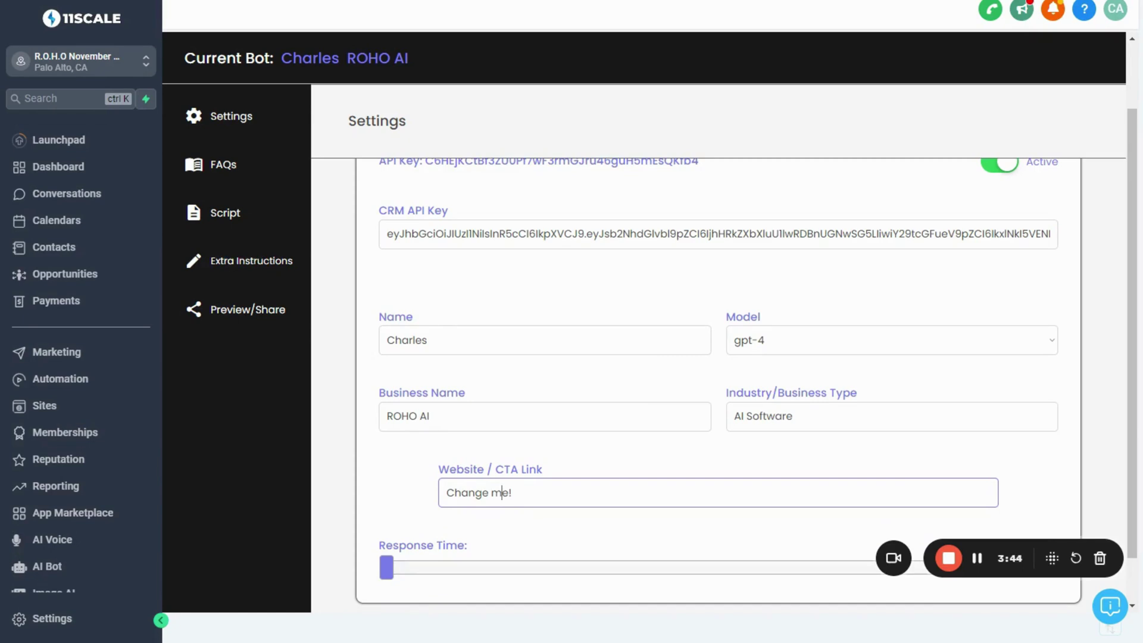
key("ctrl+a")
type("https://roho.ai")
type("/dis")
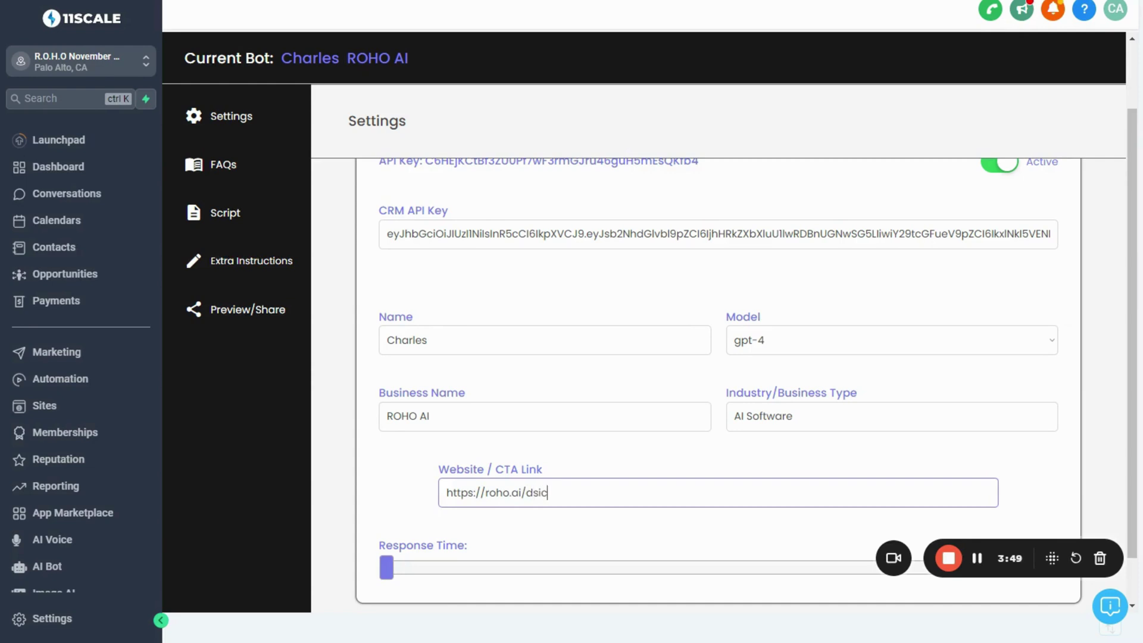
type("coverycall")
left_click(696, 455)
scroll(696, 454, "down", 1)
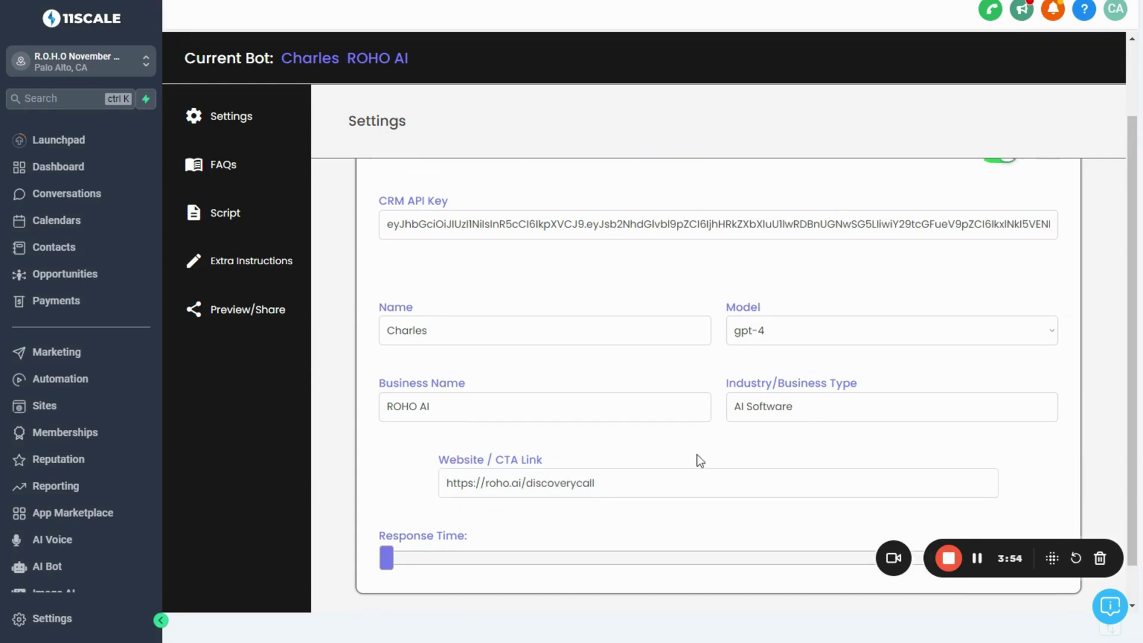
left_click(385, 549)
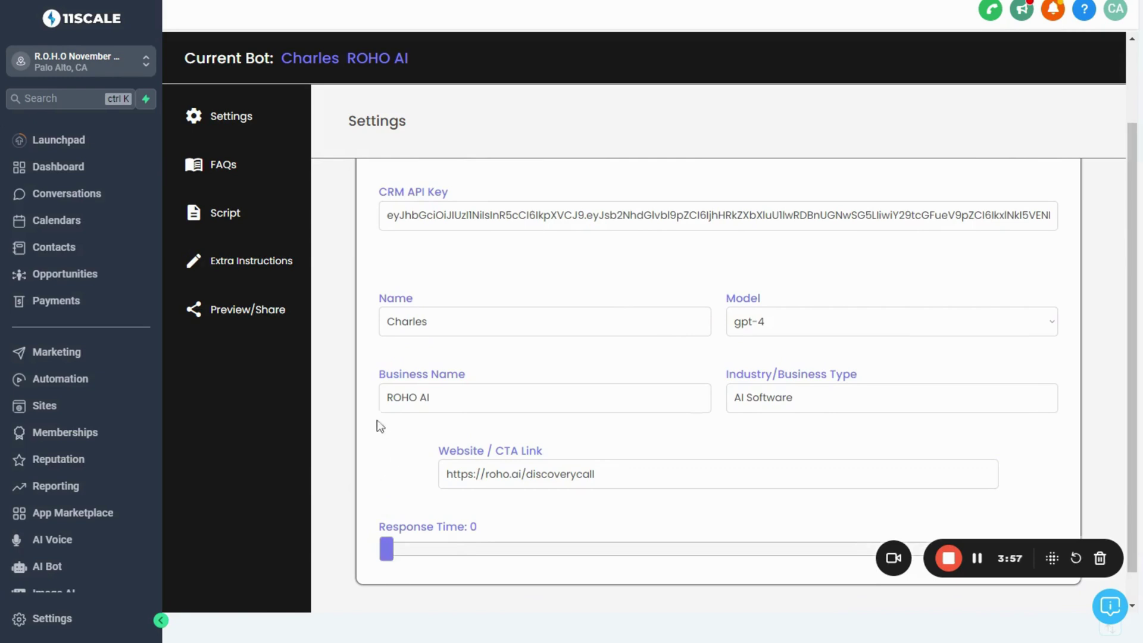
scroll(366, 356, "up", 2)
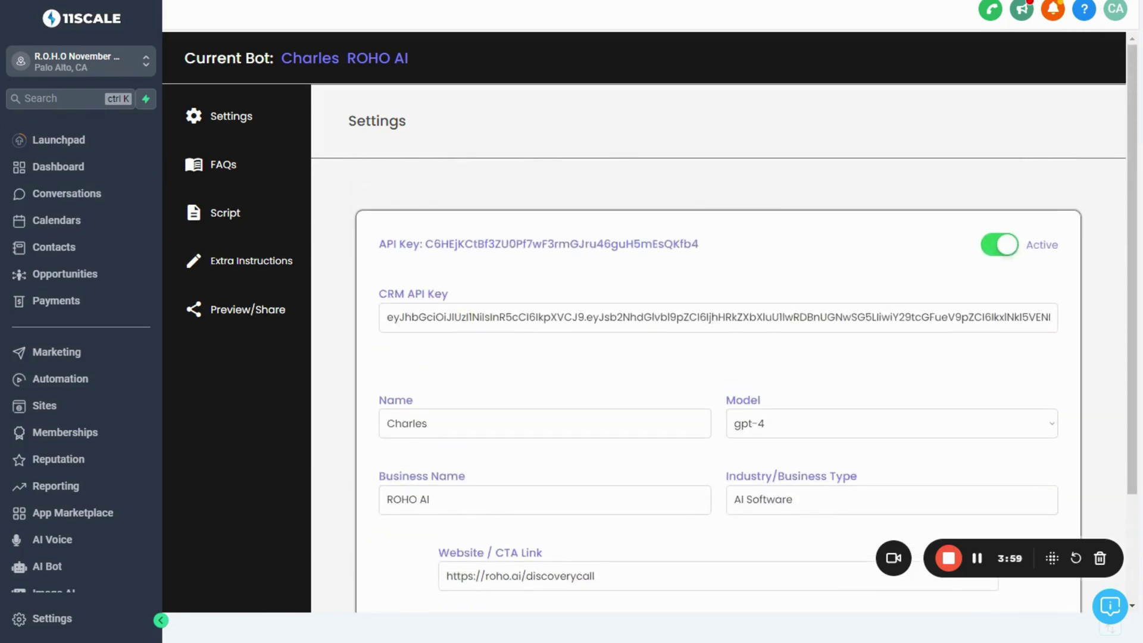
Open the bot's FAQs / Knowledge section and its Train From Text / Site box
left_click(222, 173)
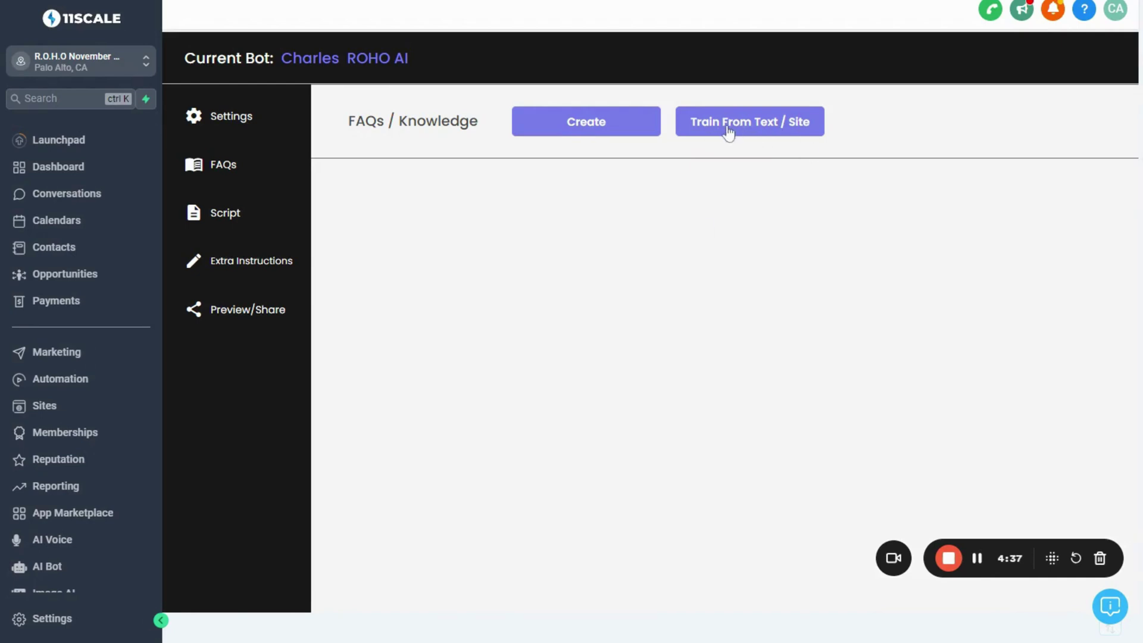
left_click(744, 127)
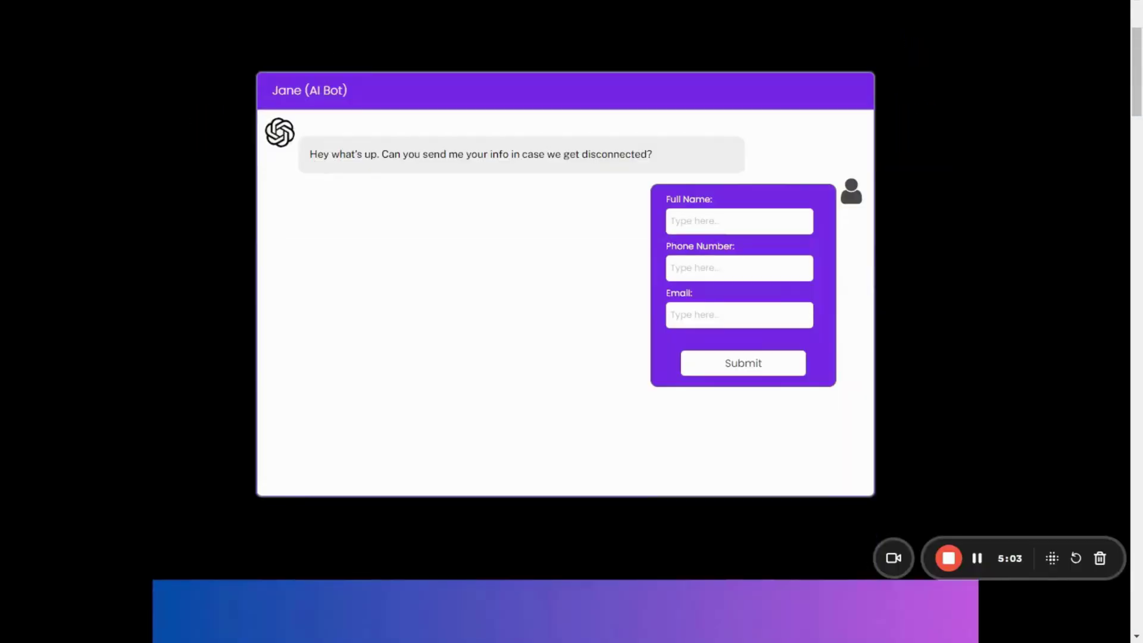
Select and copy all the text on the ROHO.ai web page
scroll(565, 297, "up", 3)
left_click_drag(143, 117, 953, 128)
left_click(952, 128)
key("ctrl+a")
scroll(565, 322, "down", 2)
scroll(565, 322, "down", 15)
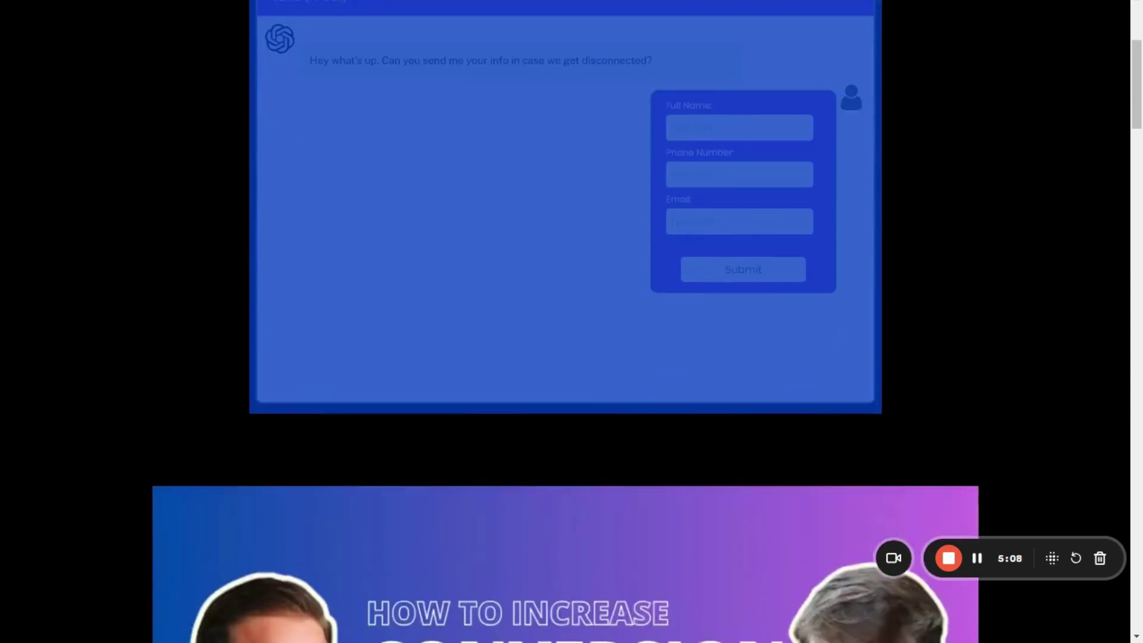
scroll(565, 321, "down", 1)
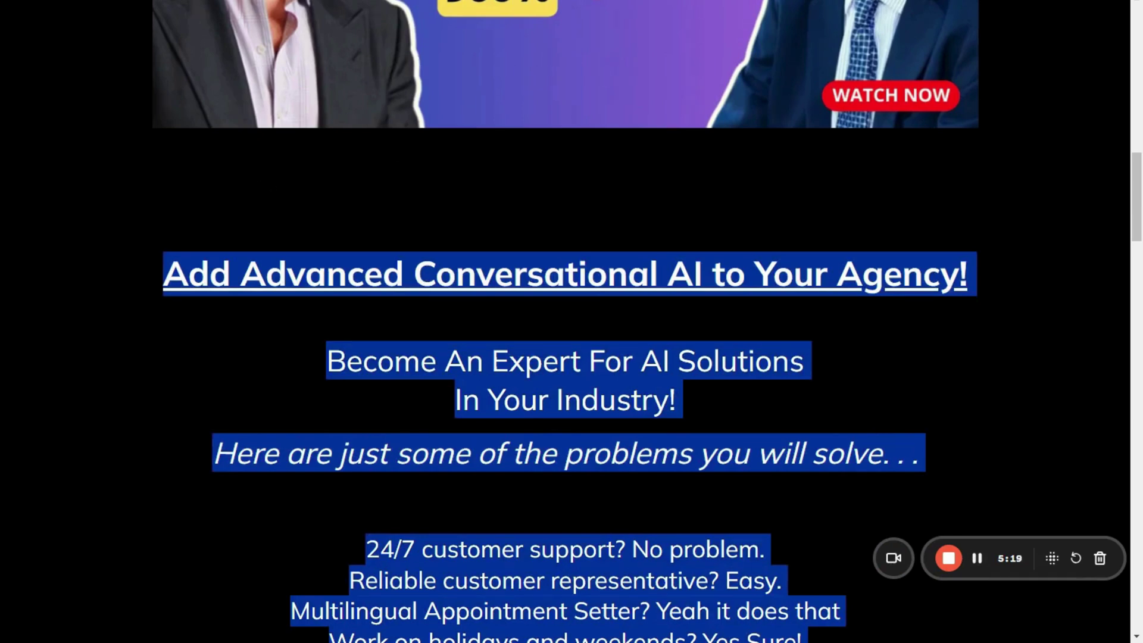
key("alt+Tab")
Paste the copied site text into the 11SCALE FAQ-generation box
key("ctrl+v")
scroll(650, 256, "up", 10)
scroll(650, 256, "up", 8)
scroll(650, 256, "up", 4)
scroll(650, 256, "down", 15)
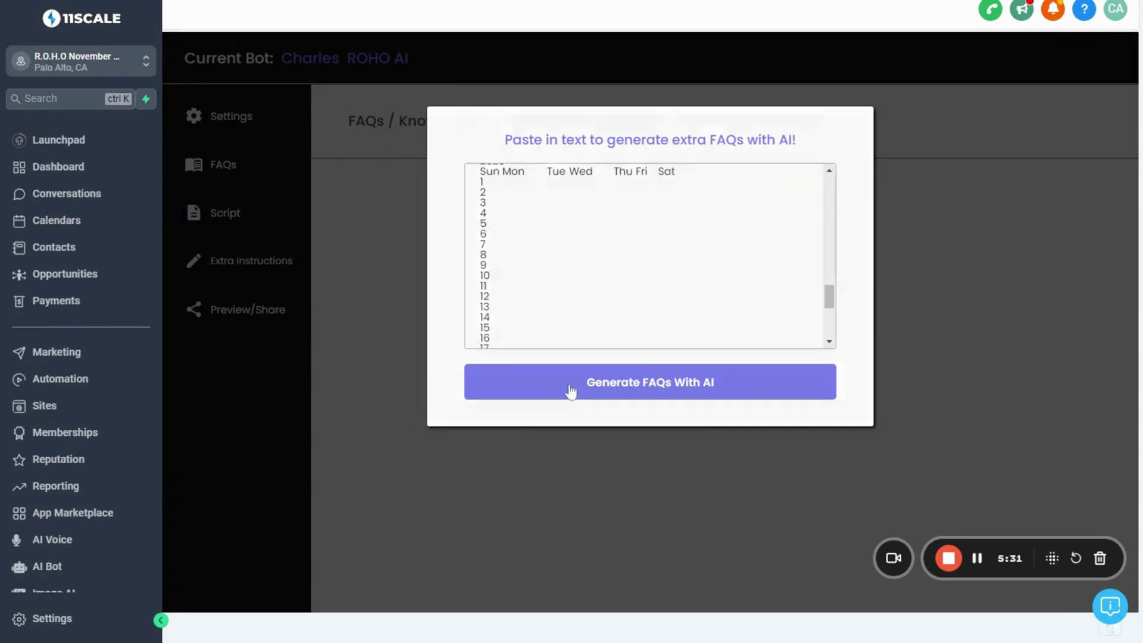
Generate FAQs with AI from the pasted text and review the results
left_click(570, 391)
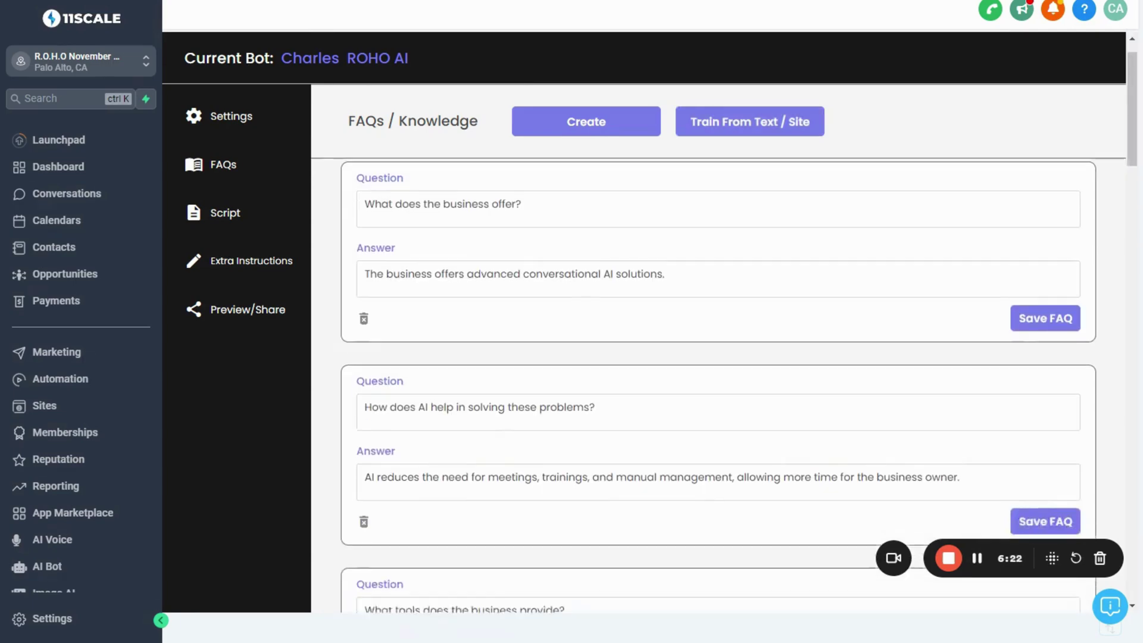
scroll(718, 387, "down", 10)
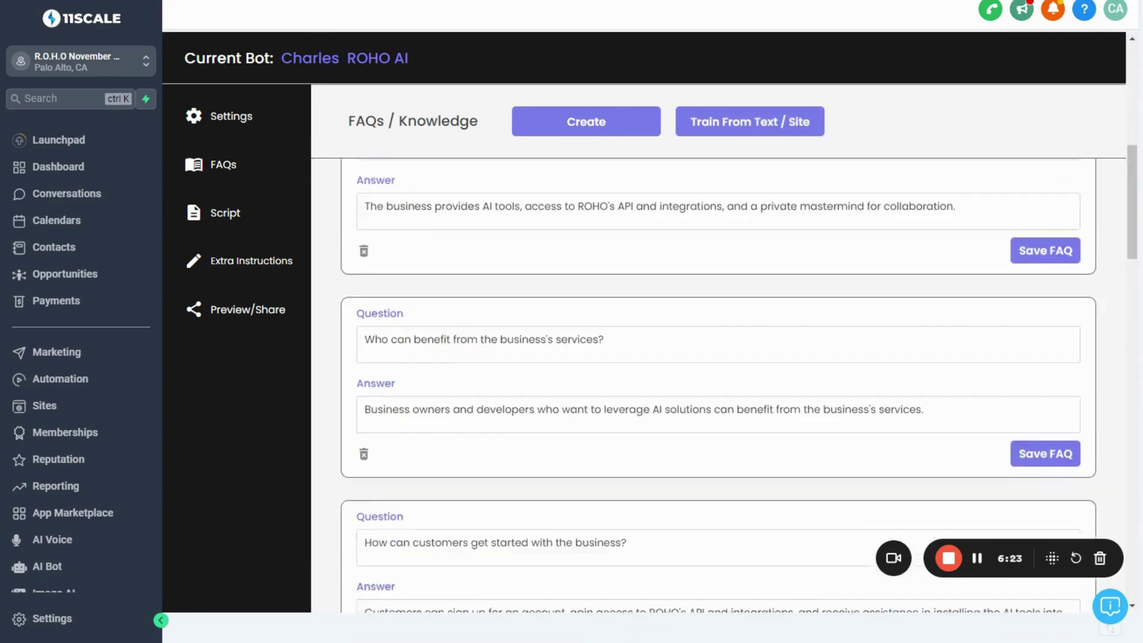
scroll(718, 387, "down", 6)
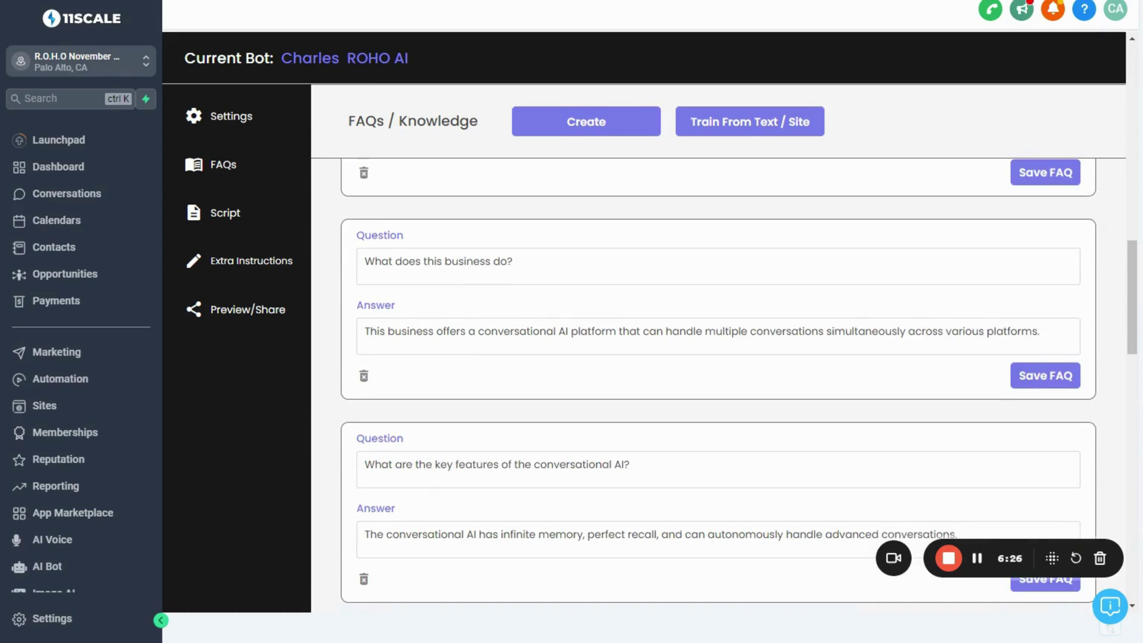
Add a new FAQ entry and start replacing its question with 'What is ROH'
left_click(577, 128)
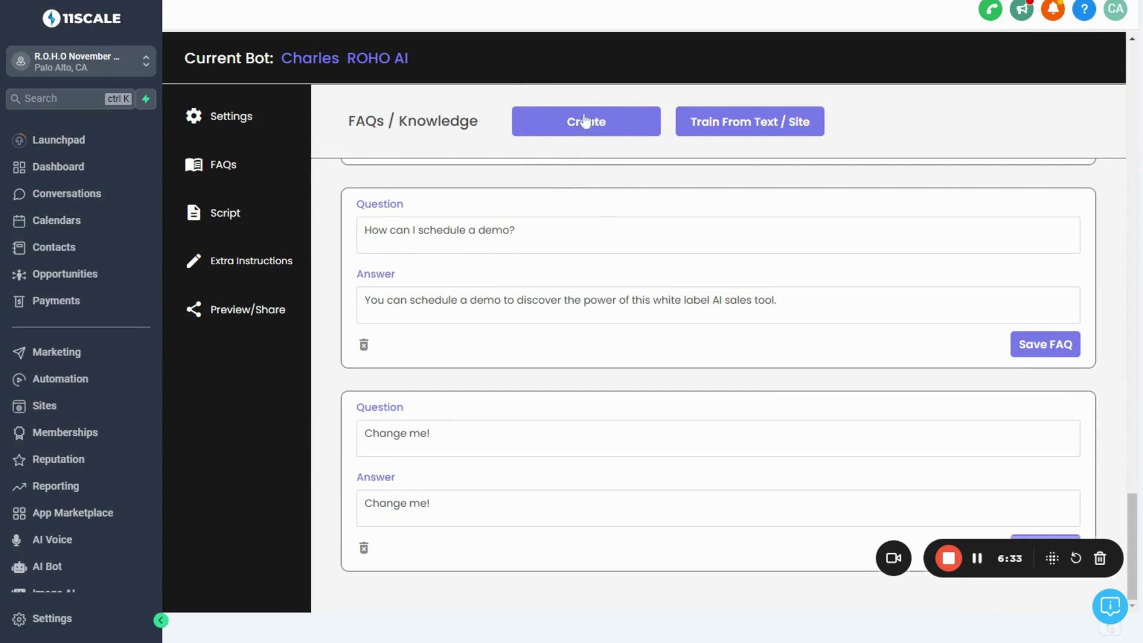
left_click_drag(390, 407, 415, 428)
left_click(415, 430)
key("ctrl+a")
type("What is ROH")
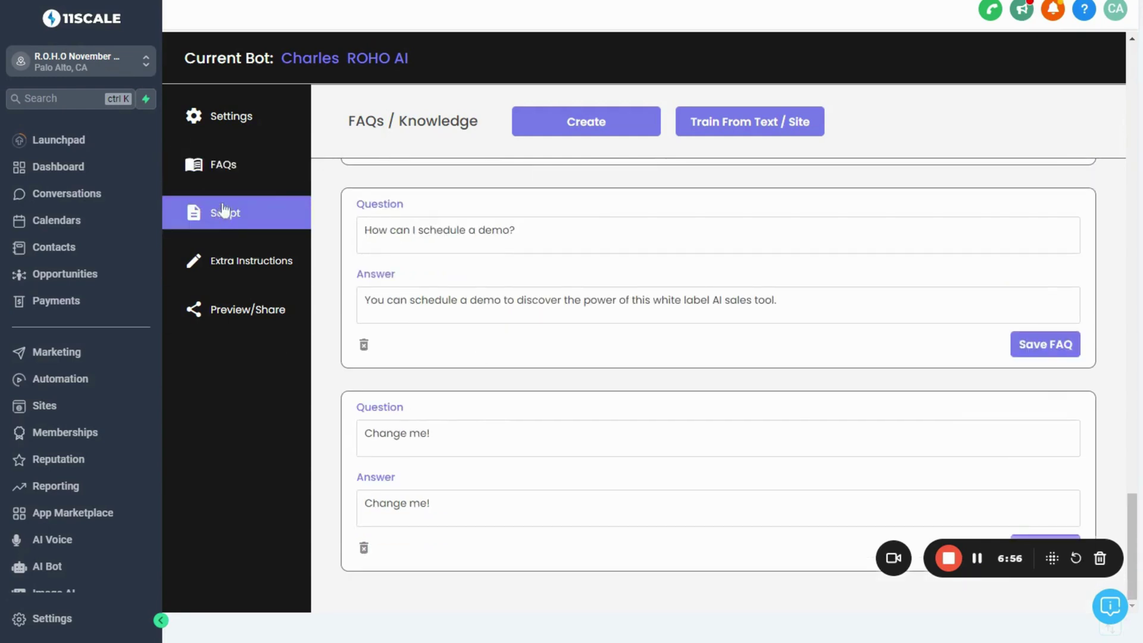
Open the bot's Script / Conversation Flow page showing the intro message
left_click(214, 215)
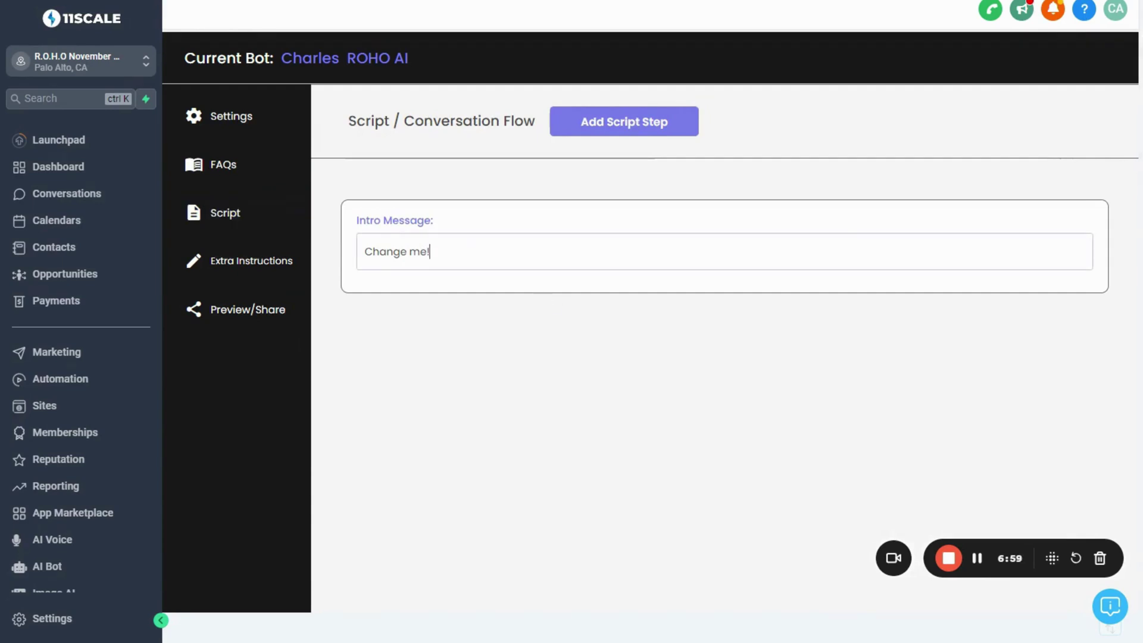
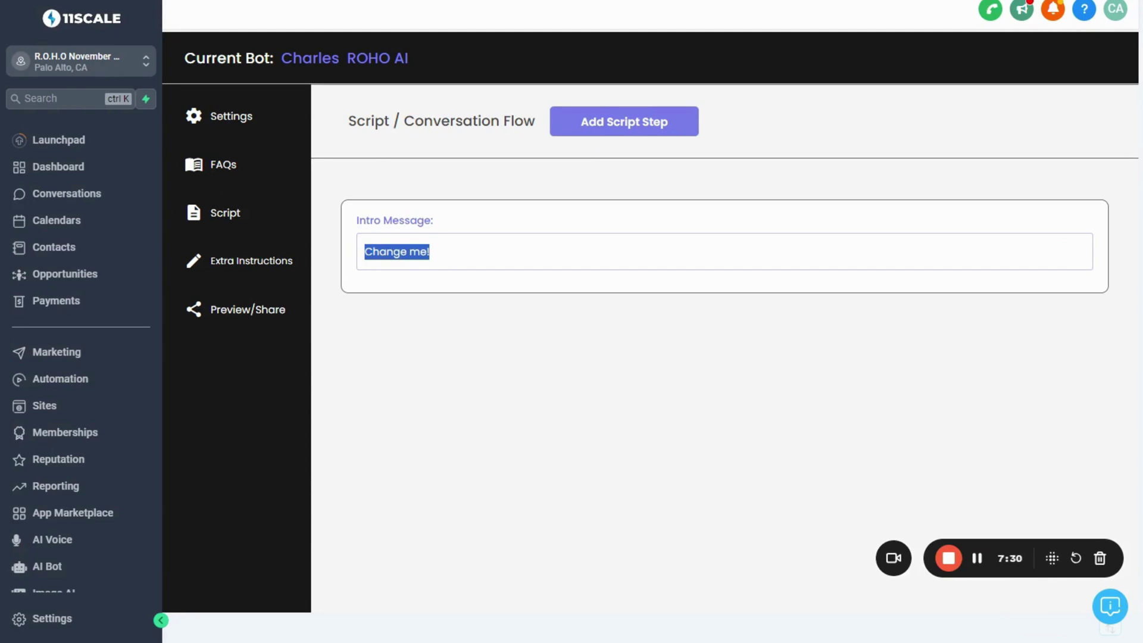
Write the intro greeting the contact by {{contact.first_name}}, introducing ROHO and asking about custom AI, then add Step 1
type("He")
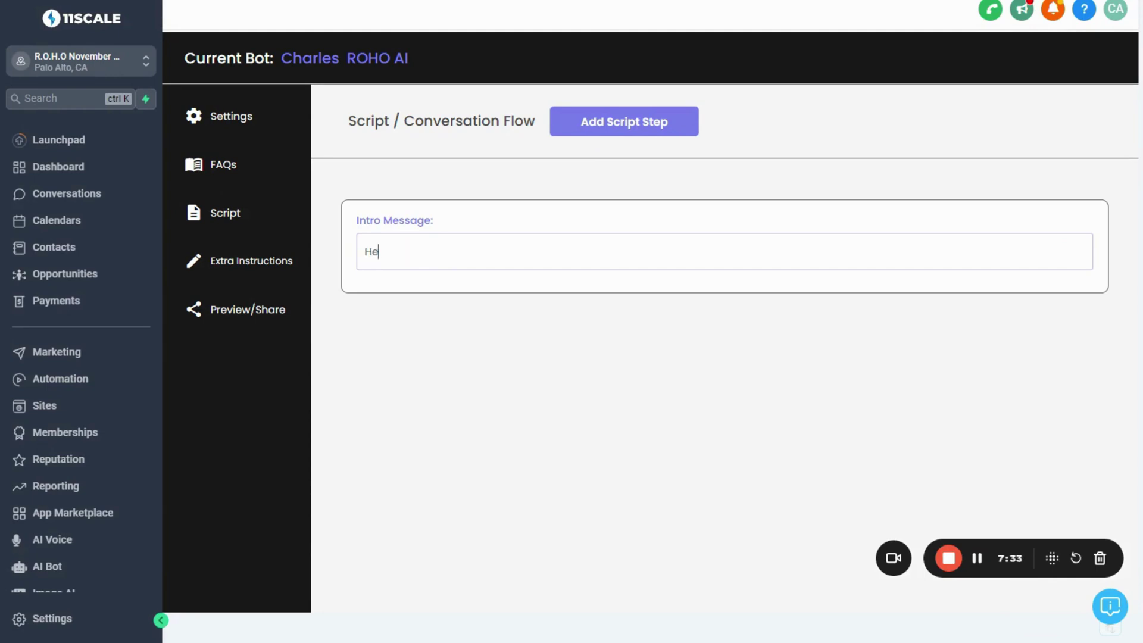
type("y {{contact.first_name}}")
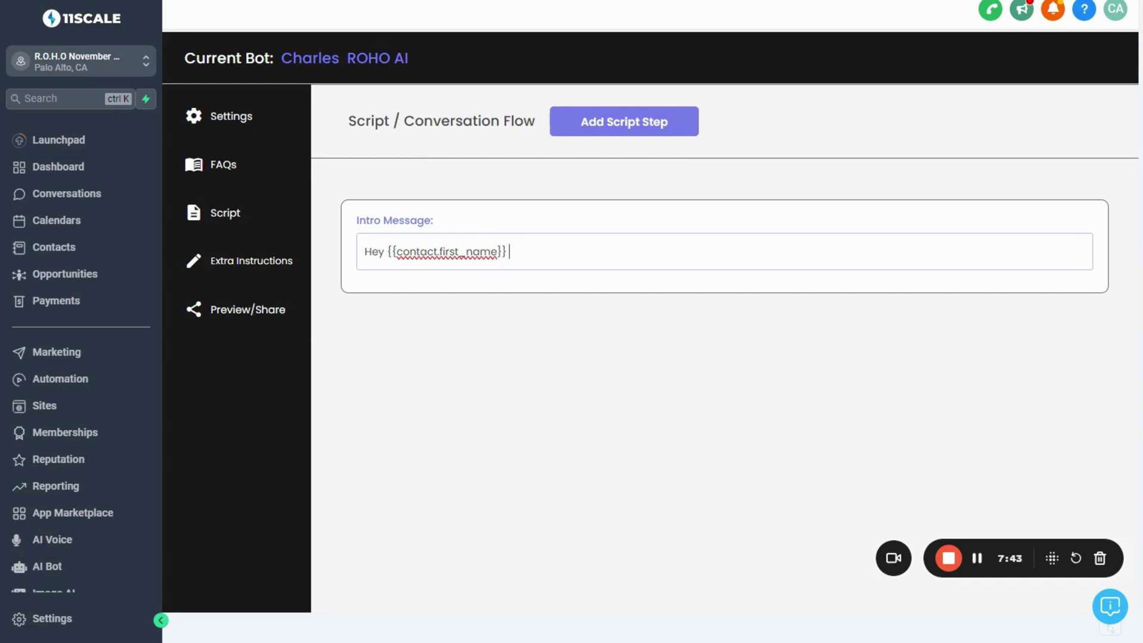
type("This is Charles from ROHO ! Are you io")
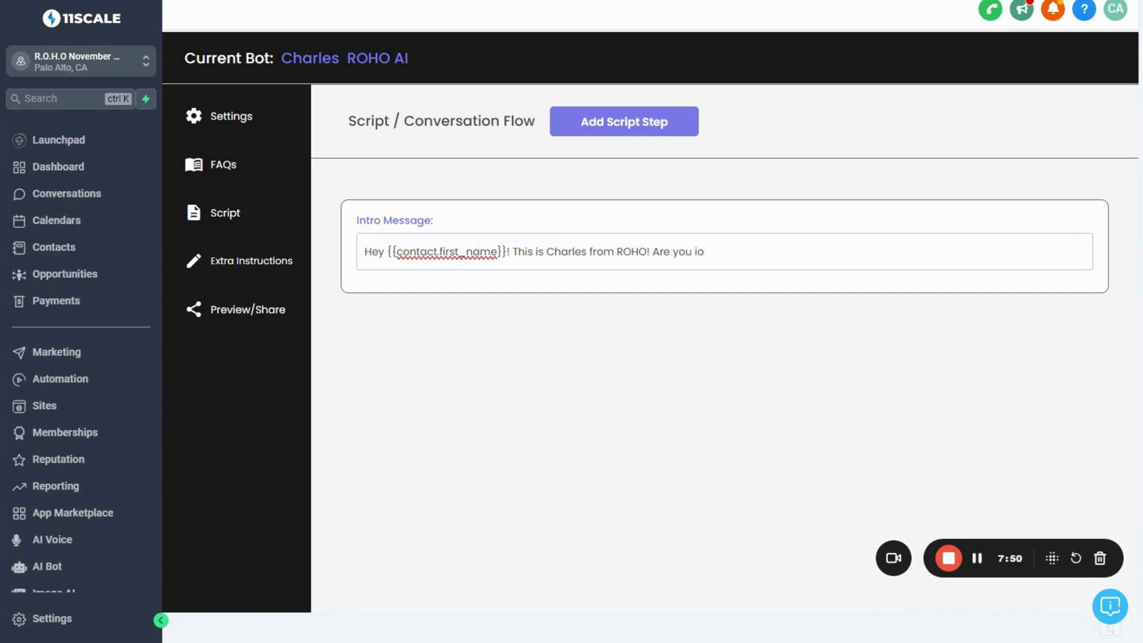
key("BackSpace")
type("nterested in a custom AI for you")
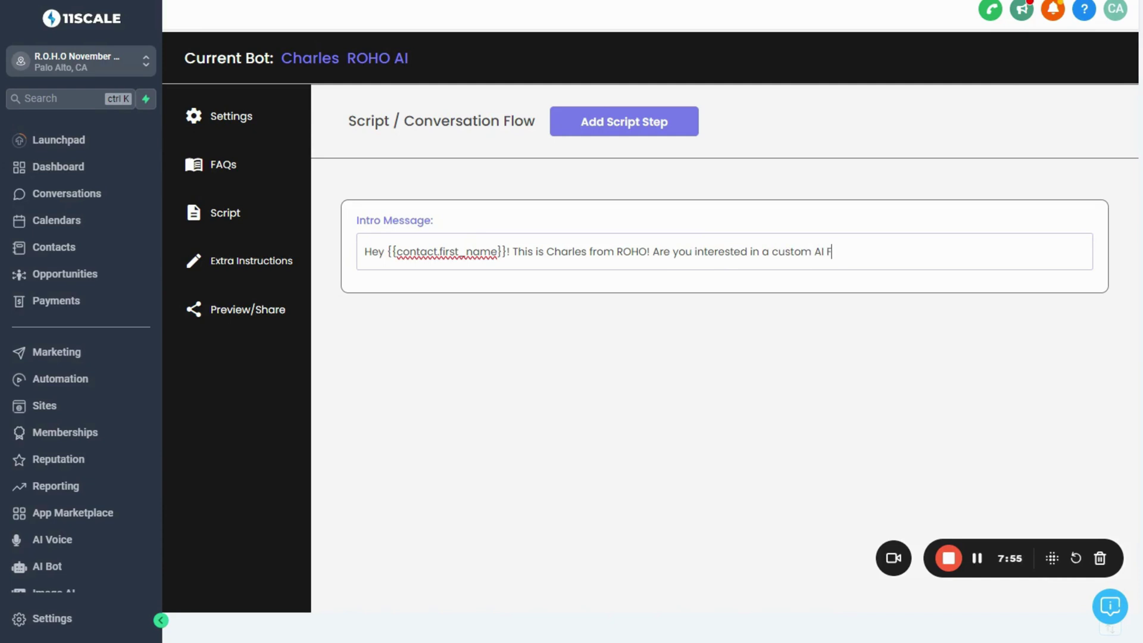
type("r business.")
key("BackSpace")
type("?")
left_click(374, 277)
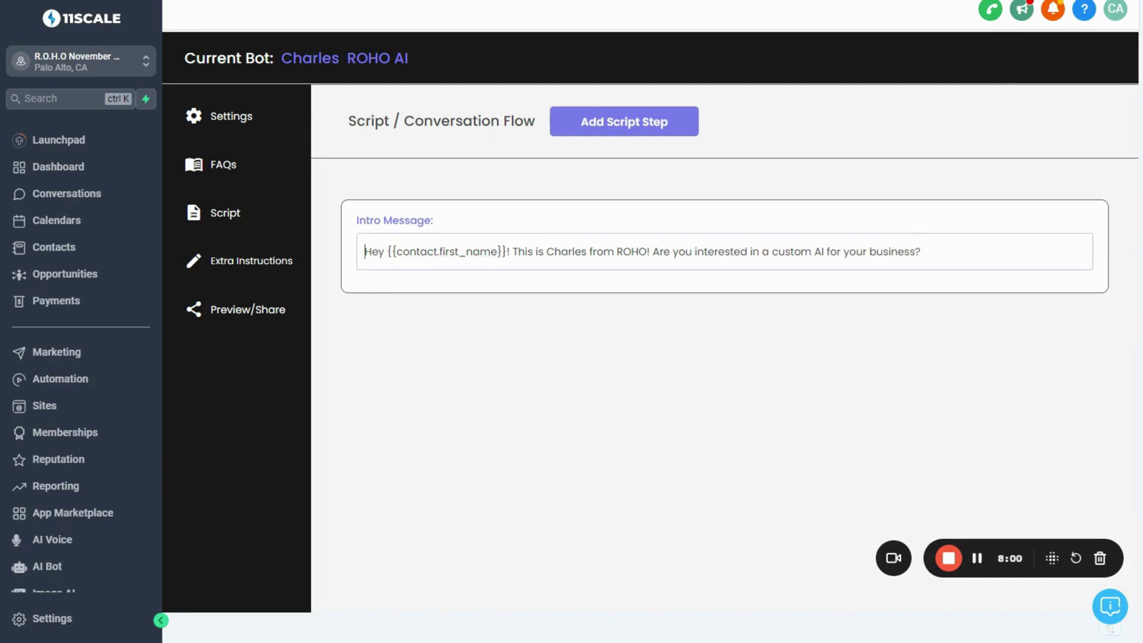
left_click(365, 251)
left_click(619, 115)
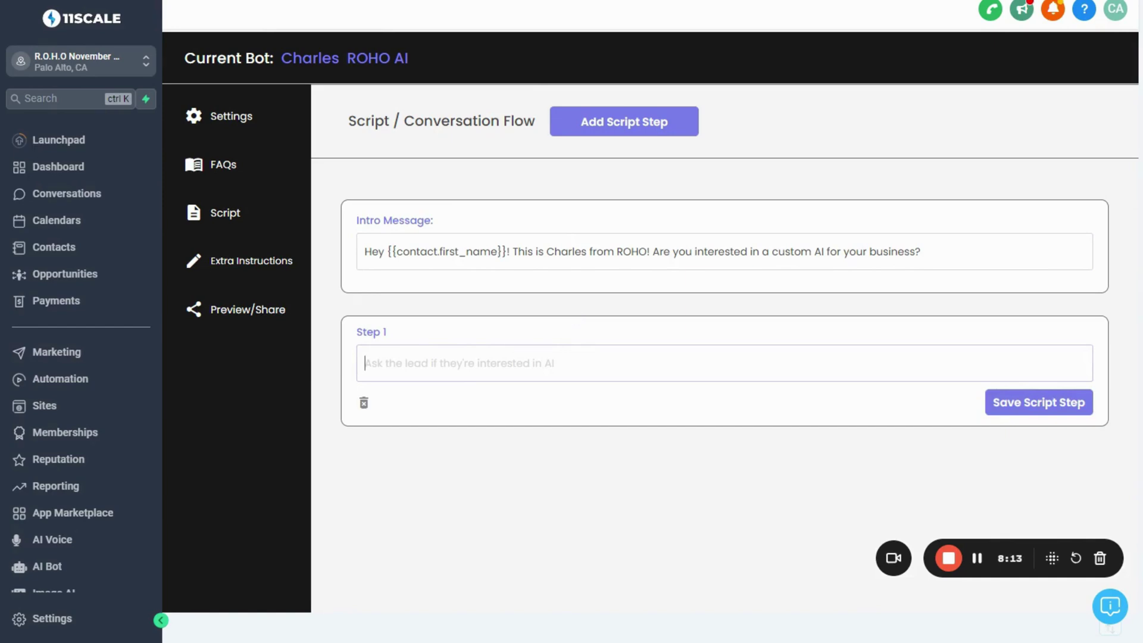
Make Step 1 ask about custom AI, with the sample line 'Are you interested in a custom AI for your business?', and save
type("A")
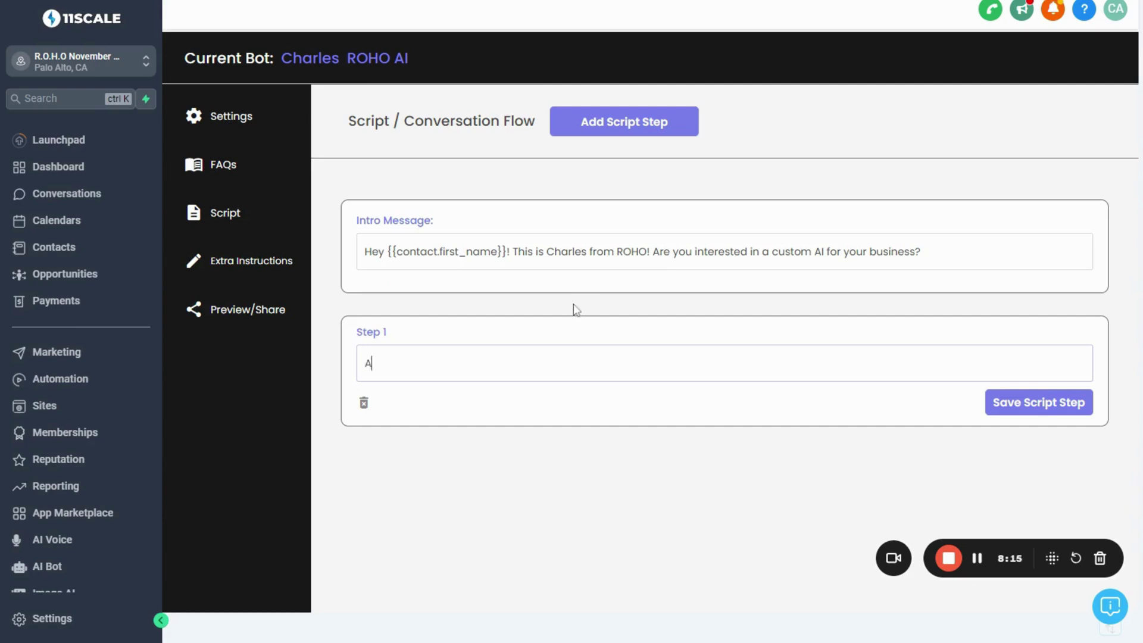
type("sk the lead if they're ")
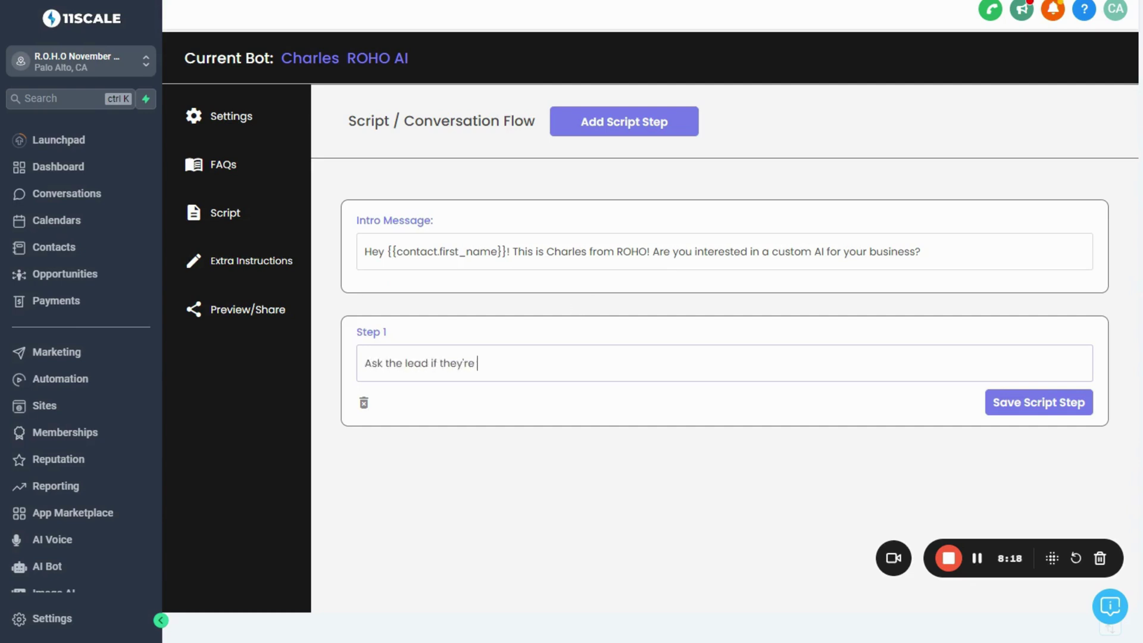
type("interested in a custom AI for their busine")
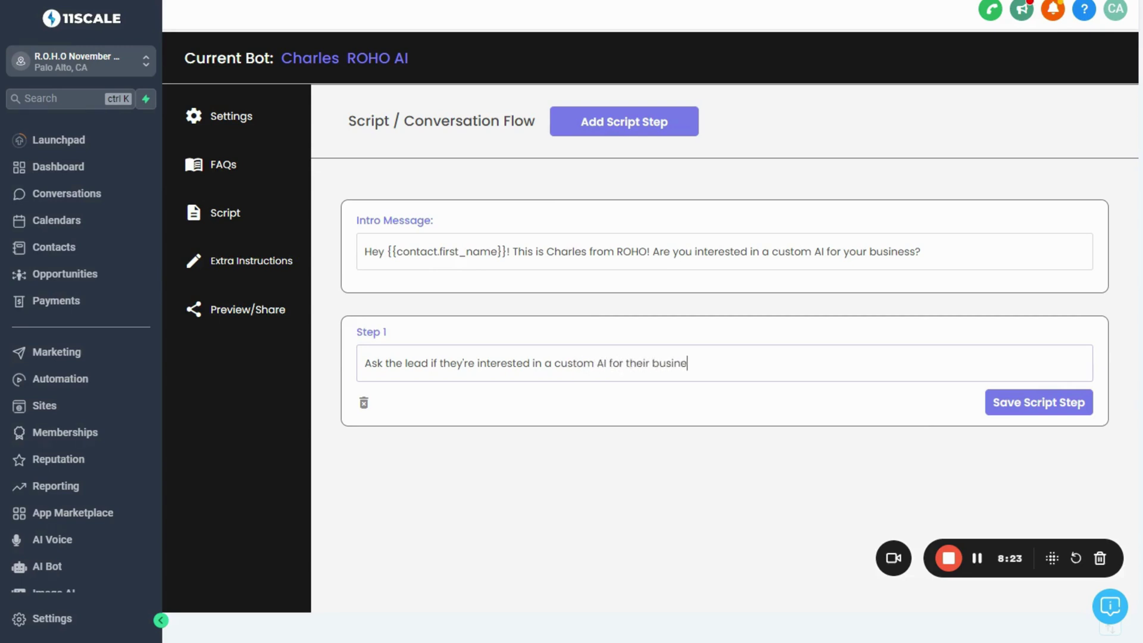
type("ss - something like '")
type("Hey this is Charle")
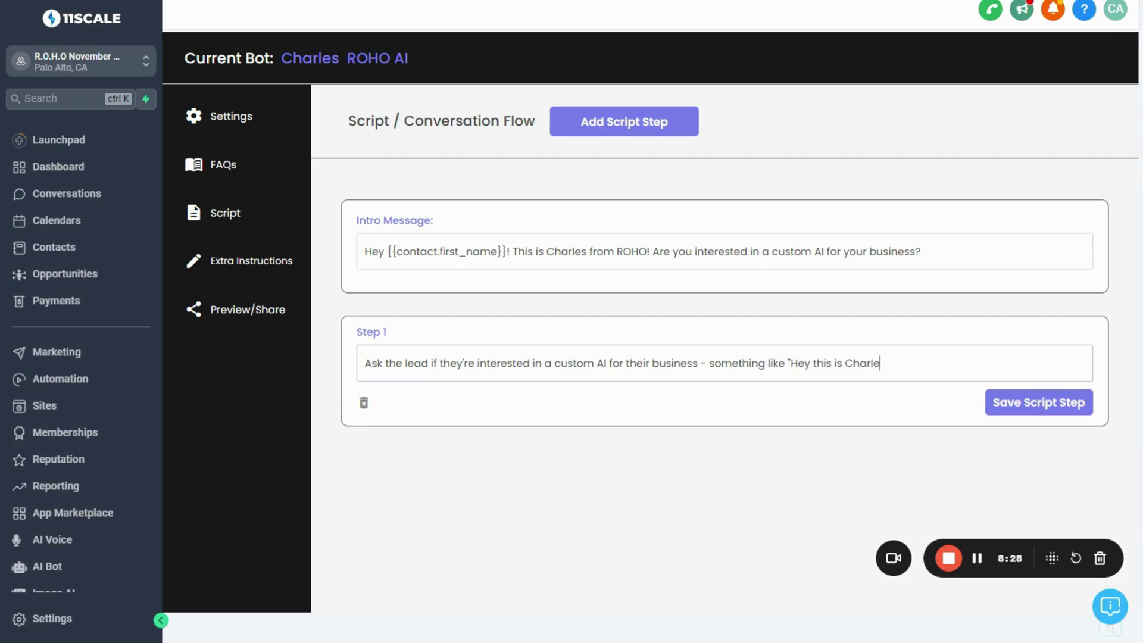
type("s from ROHO! Are you inter")
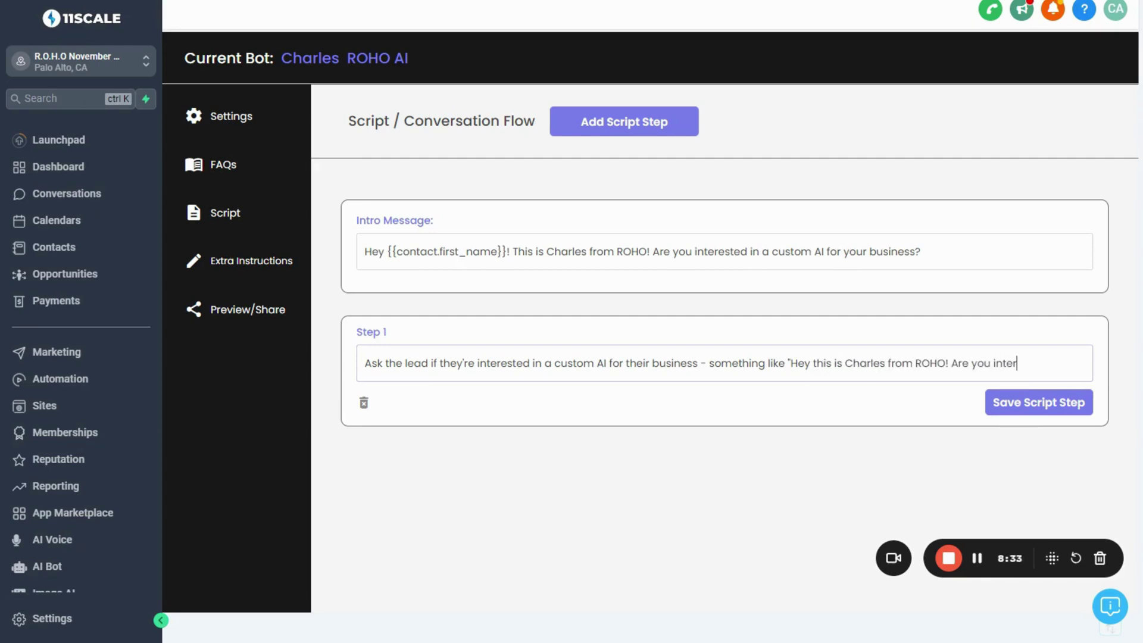
type("ested in a custom AI for")
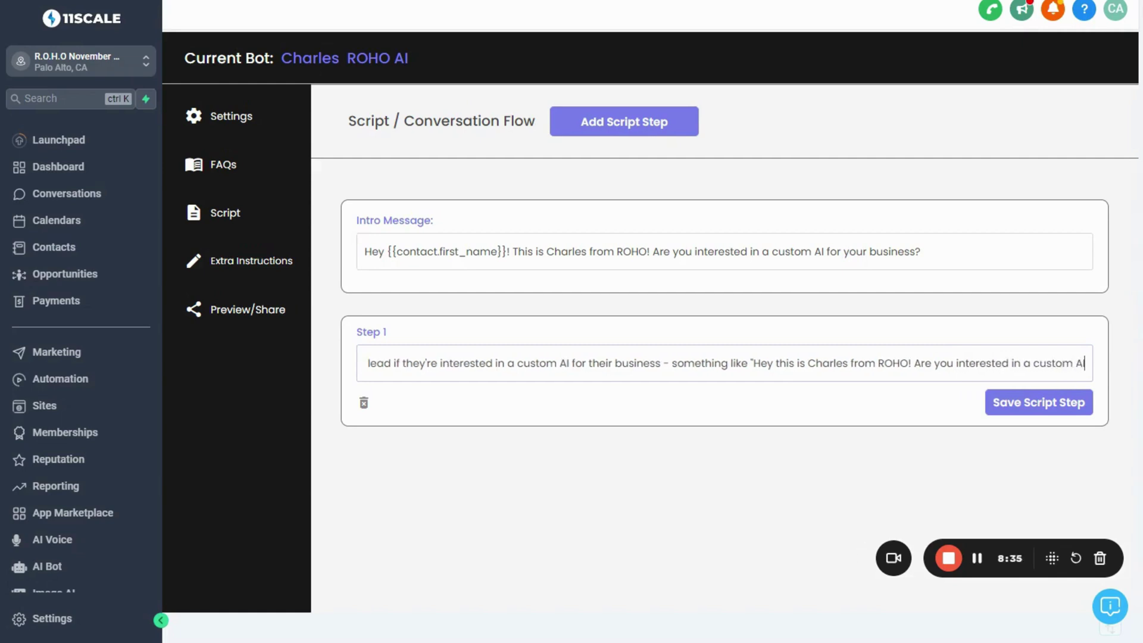
type(" your business?")
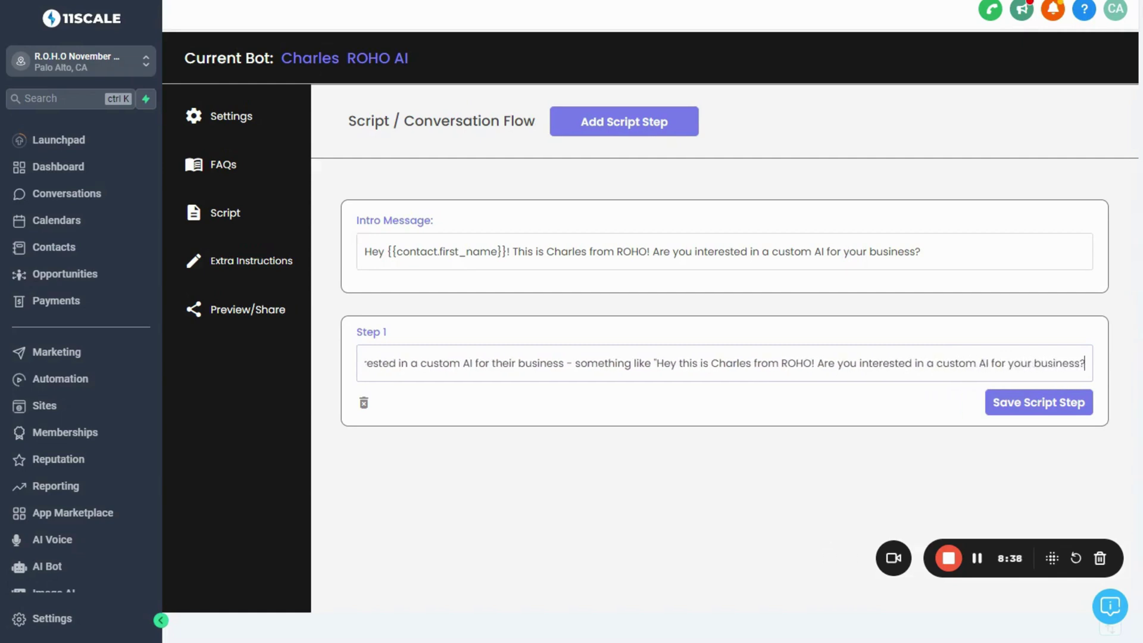
key("Home")
key("ctrl+a")
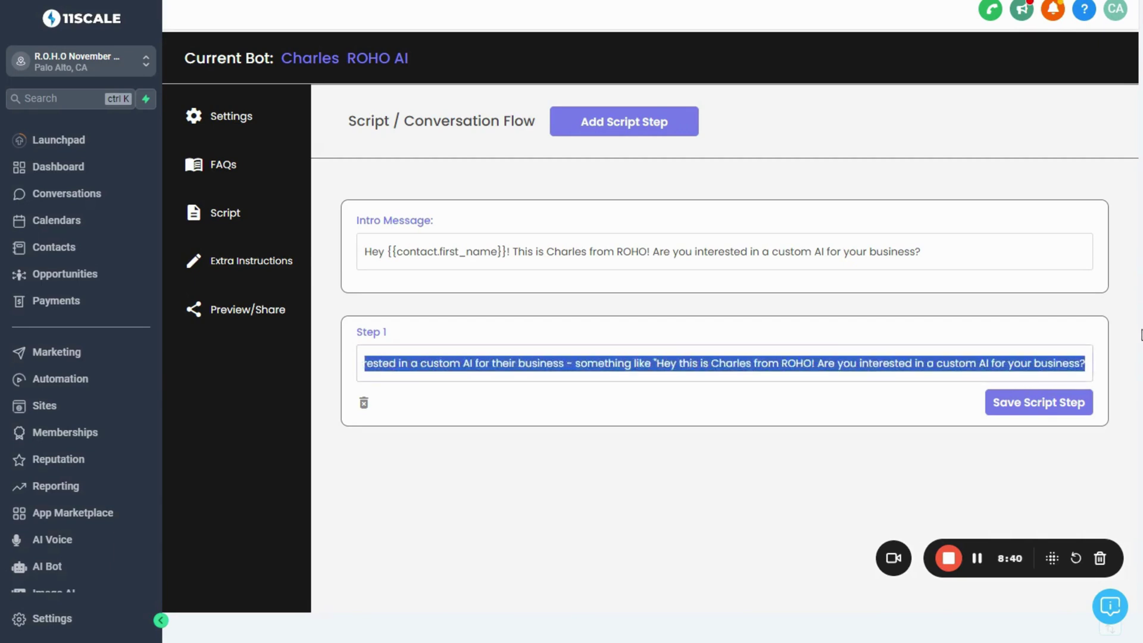
key("End")
left_click_drag(1085, 363, 350, 357)
left_click(377, 363)
left_click(1024, 413)
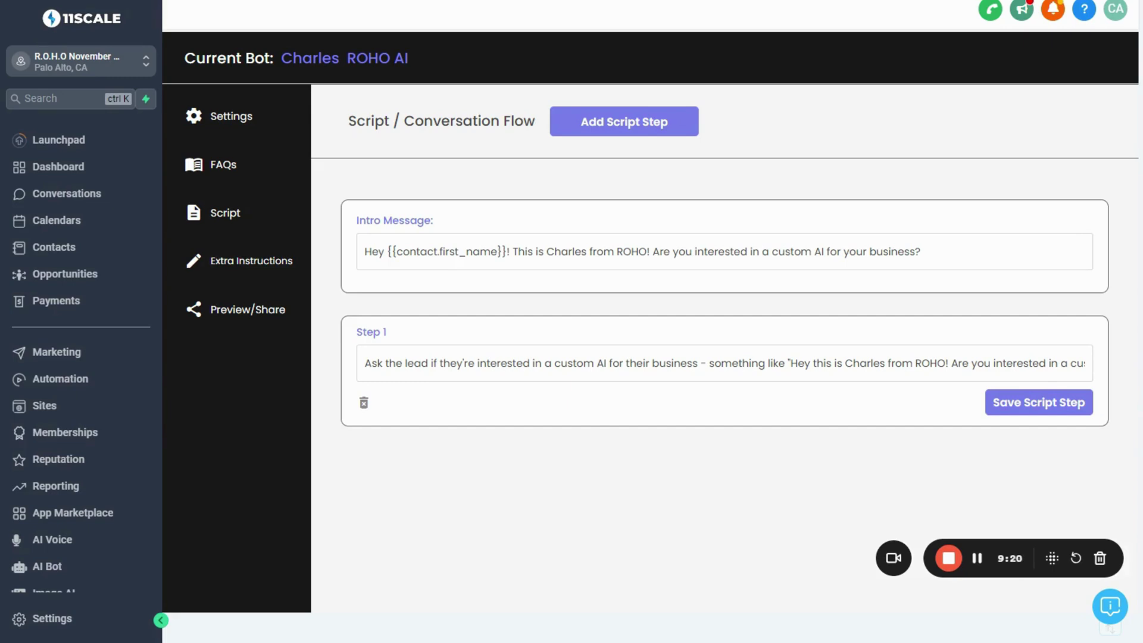
Add Step 2: 'Ask the lead what kind of business they have'
left_click(606, 109)
left_click(368, 496)
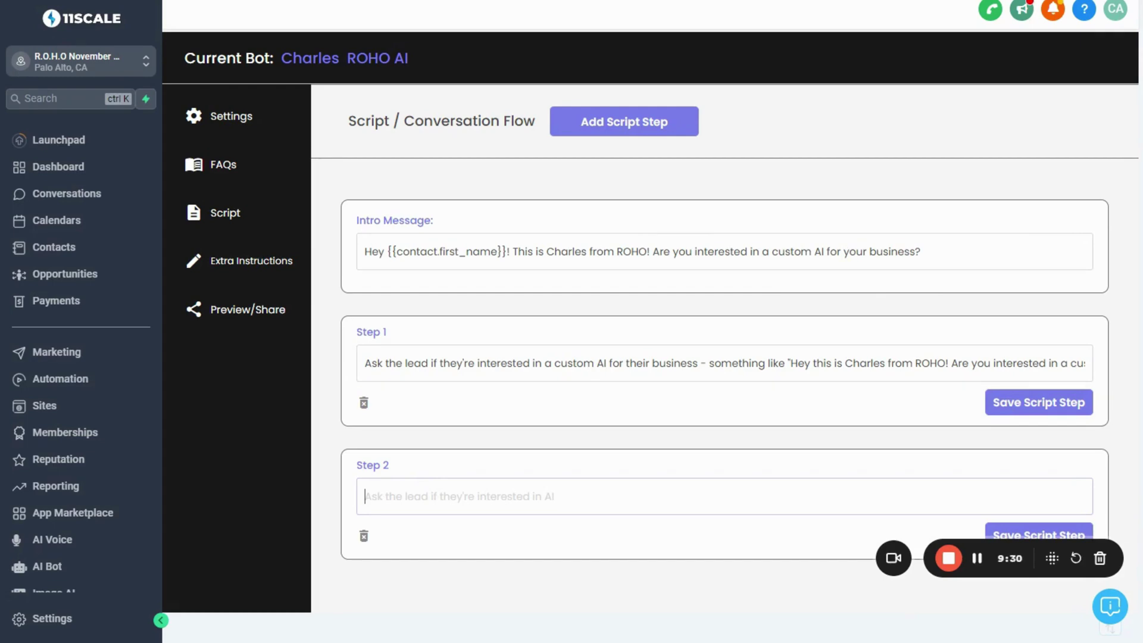
type("Ask the lead what kind of business they have")
Add Step 3 asking whether the lead has tried other AI solutions and how that went
left_click(589, 121)
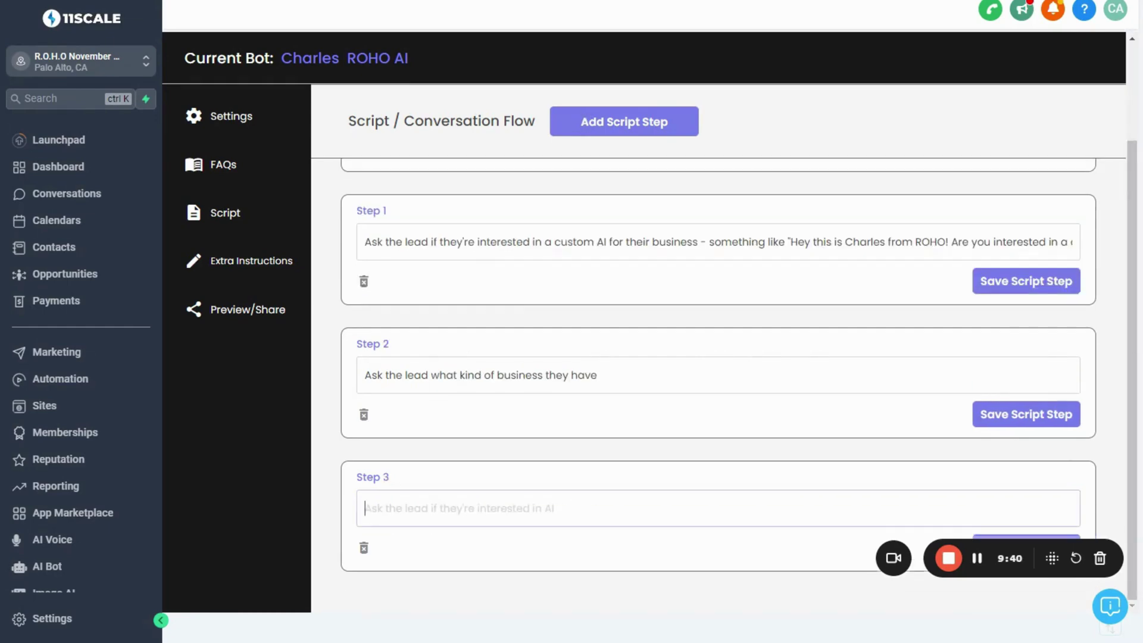
type("Ask the lead i")
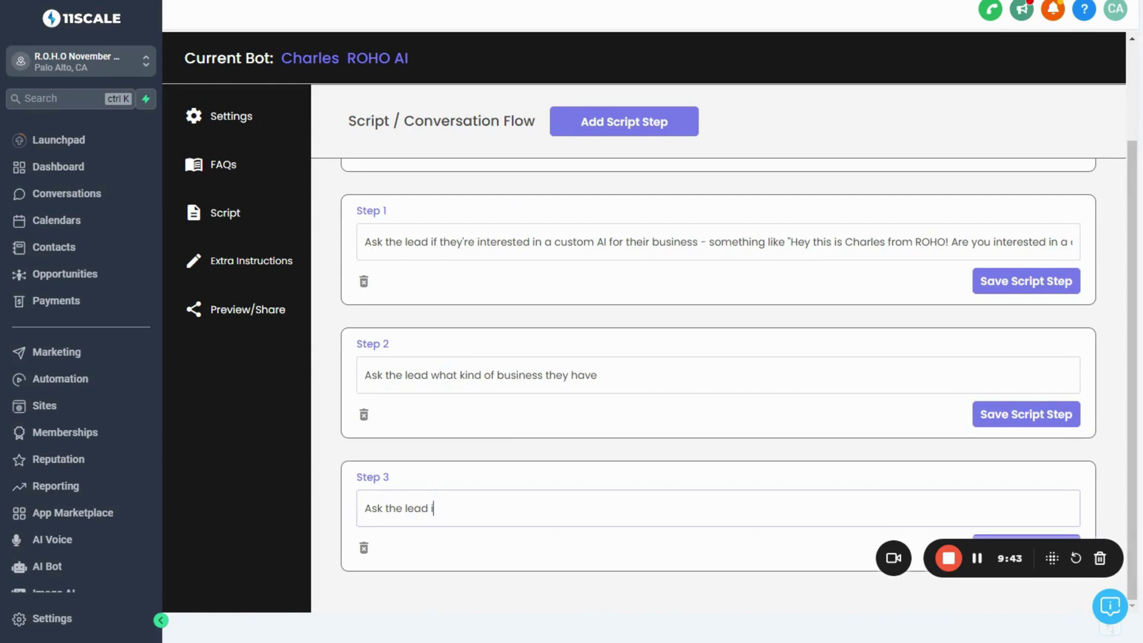
type("f they've tried any oth")
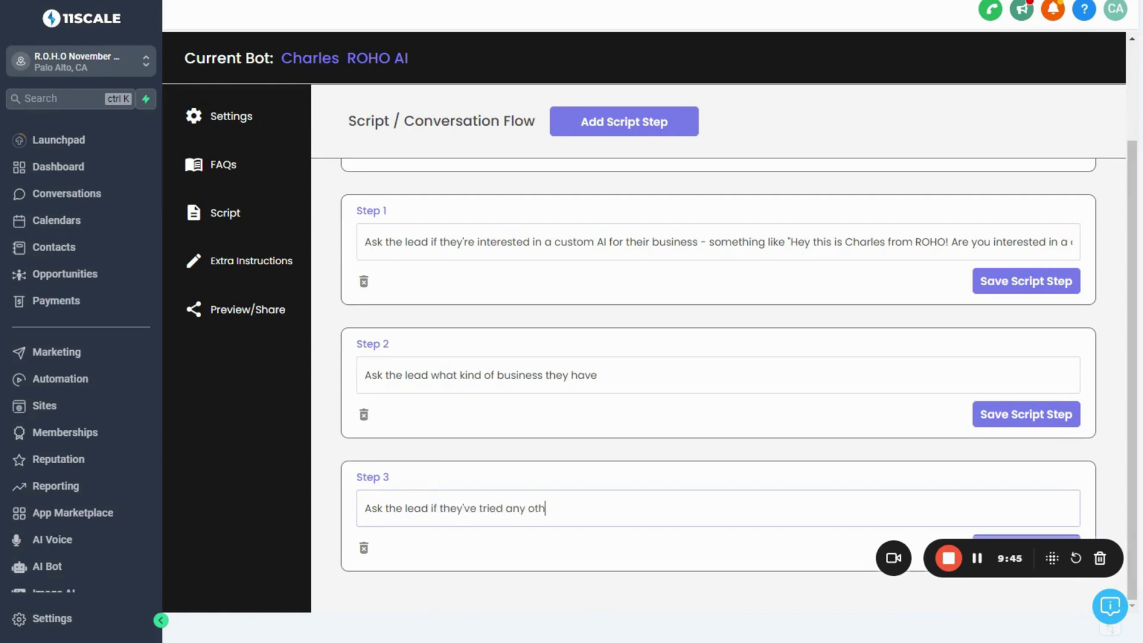
type("er AI solutions in the past and ask them how ")
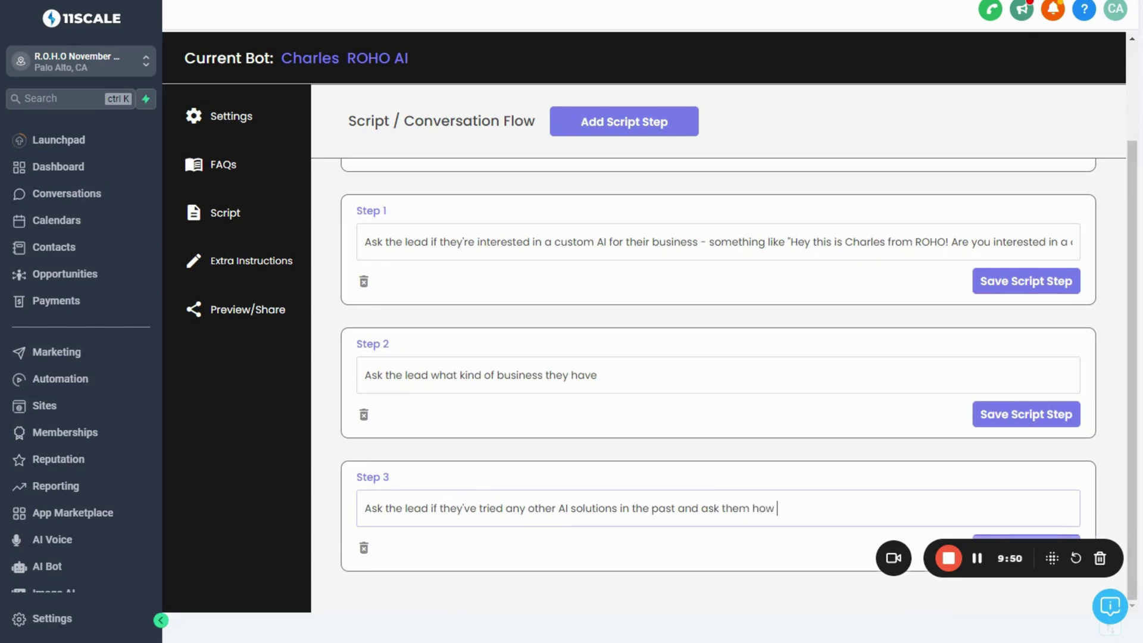
type("that went something like ")
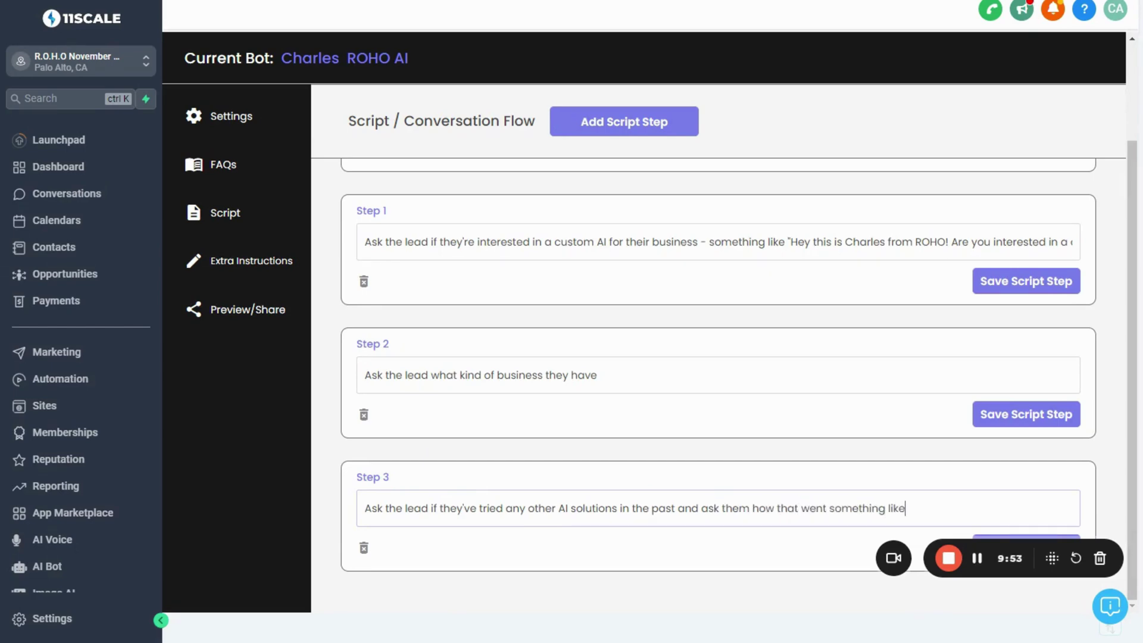
type("- \"I'm sure you've tried ot")
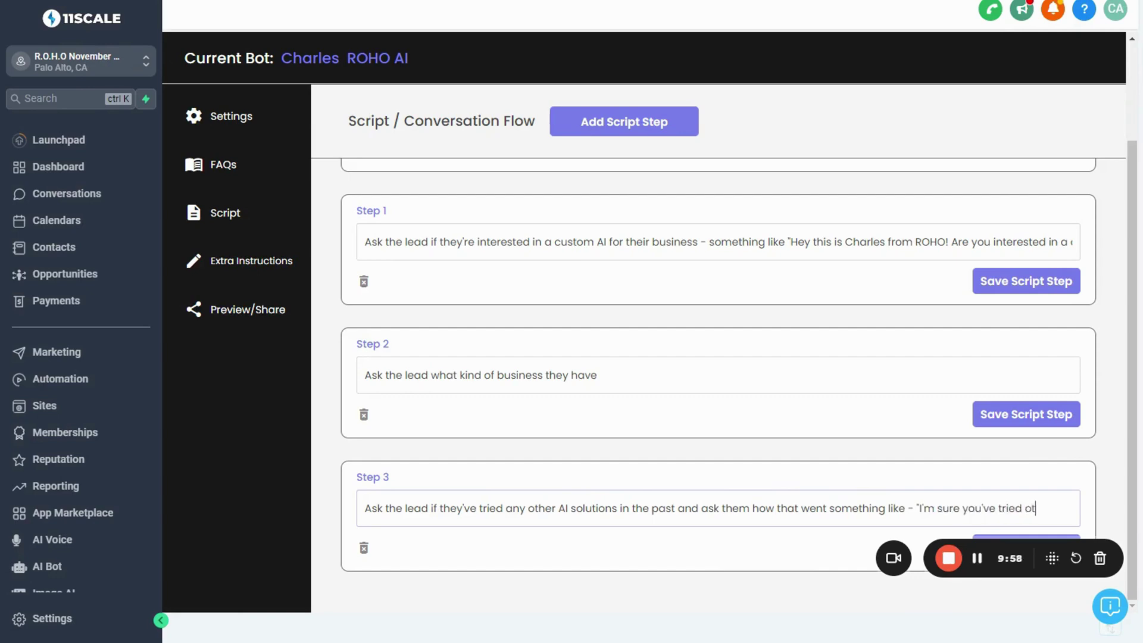
type("her AI before")
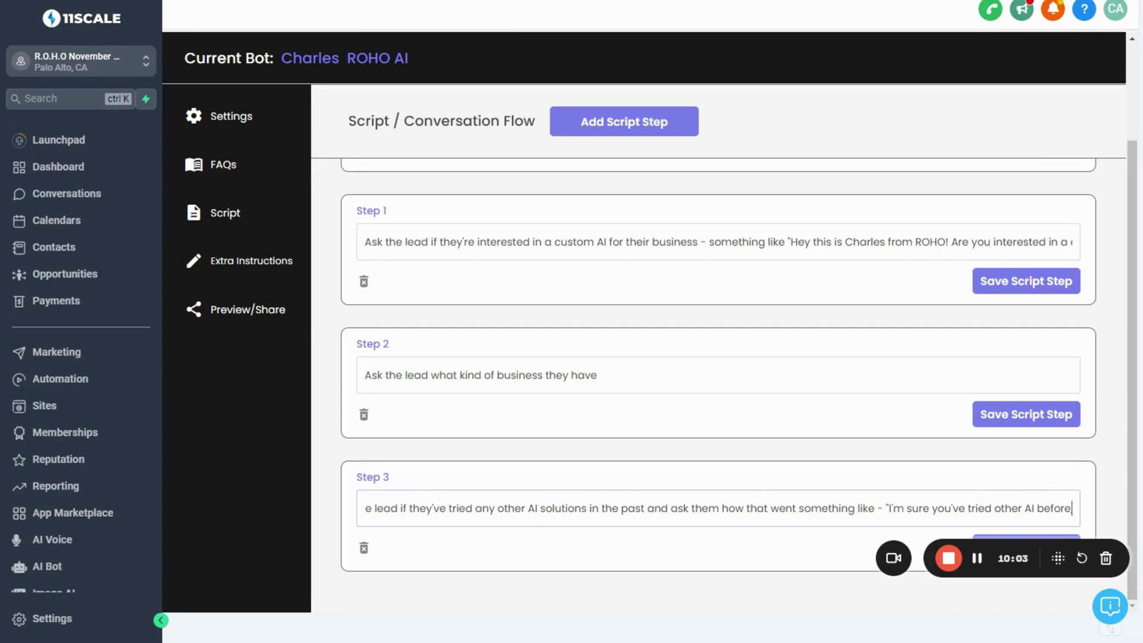
type(", how'd that work out")
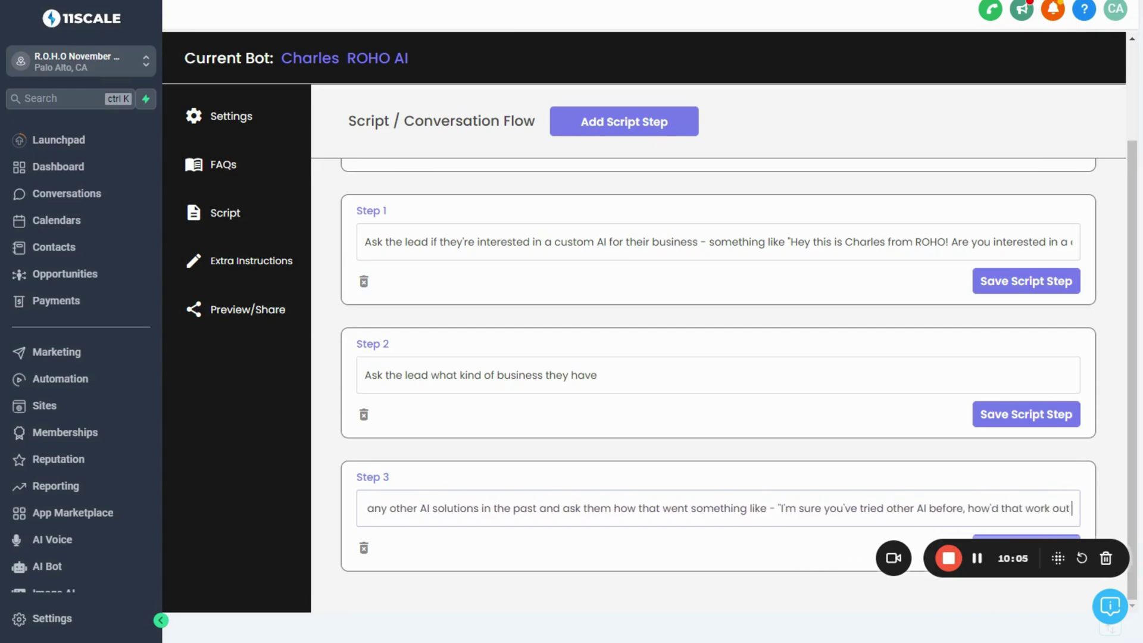
type(" for you\"")
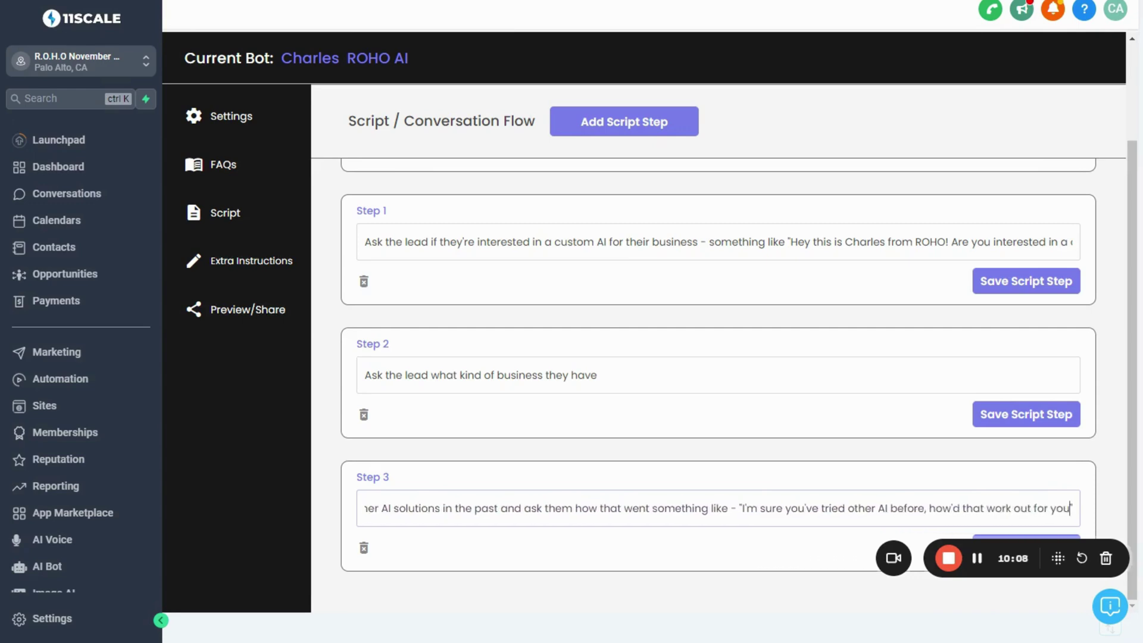
left_click(489, 453)
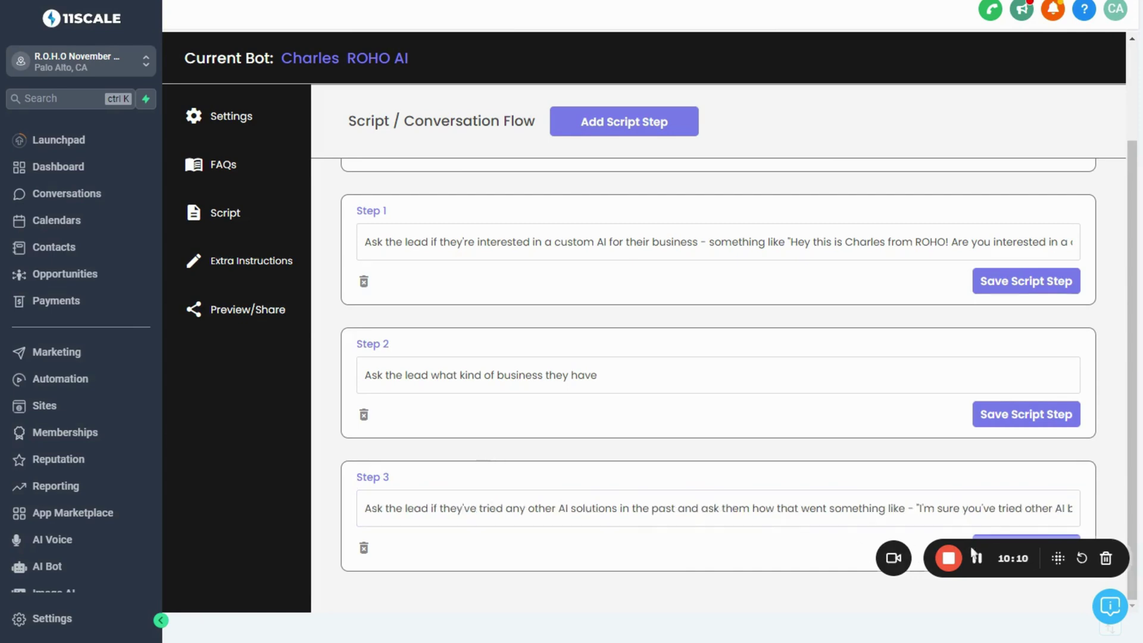
left_click_drag(1009, 561, 1014, 593)
left_click(616, 128)
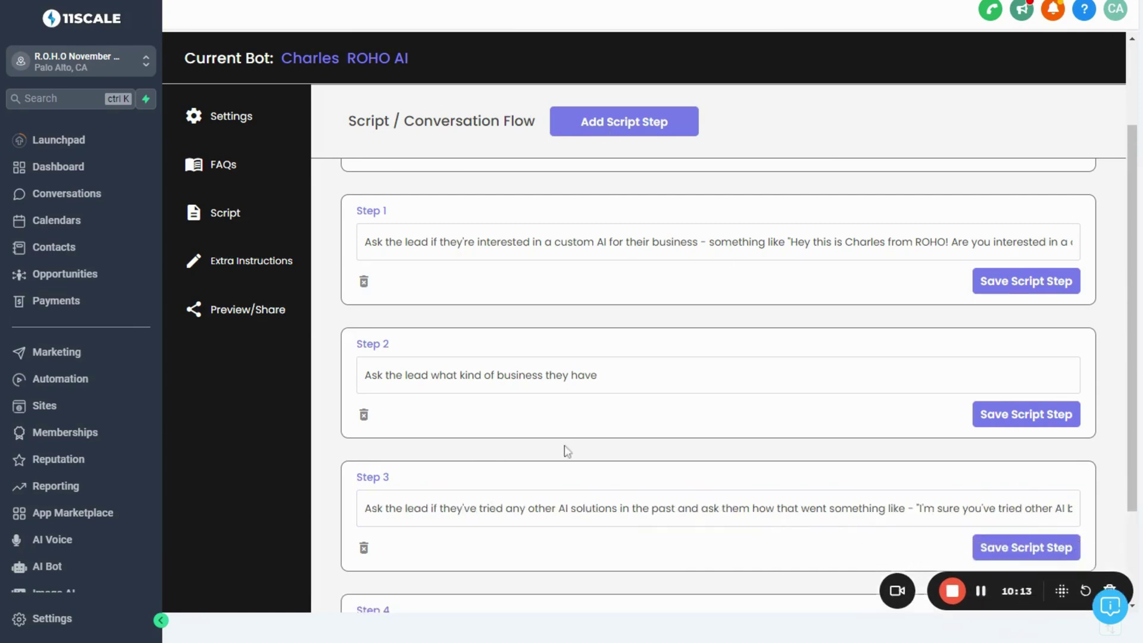
Make Step 4 ask for the lead's website to train a testbot, and Step 5 offer a call with an AI Specialist
scroll(566, 452, "down", 2)
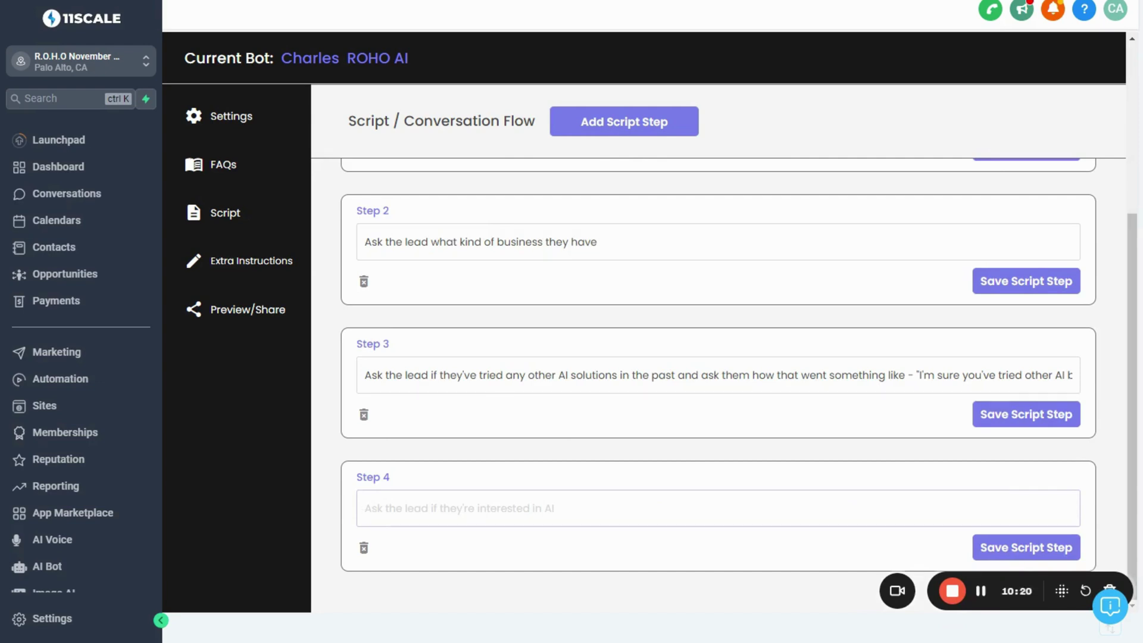
type("Ask the lead")
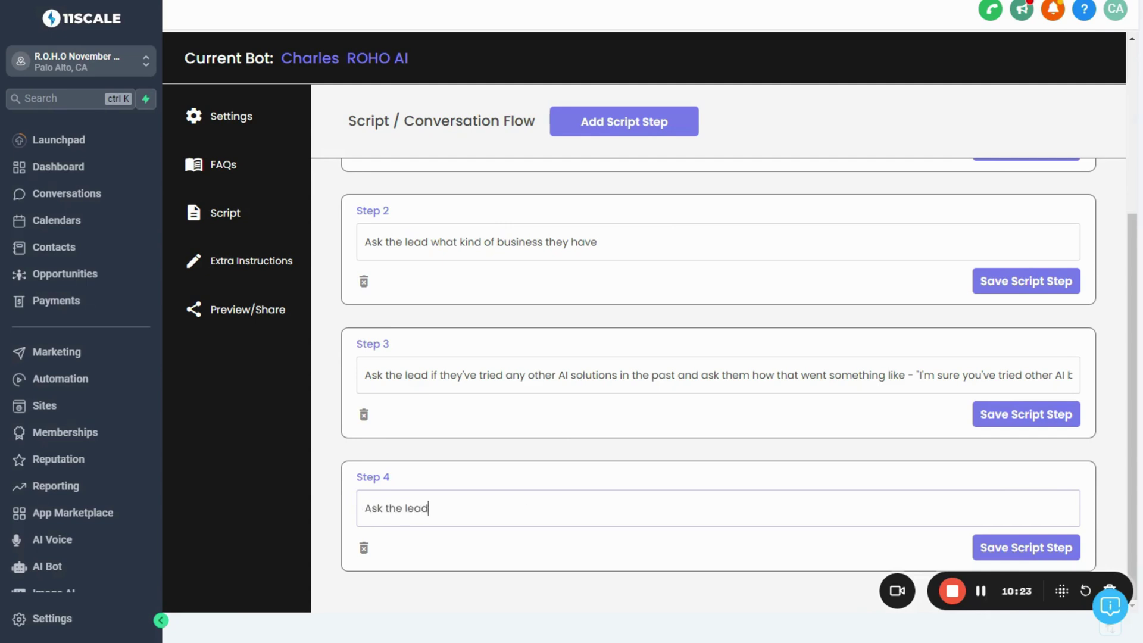
type(" for their website and t")
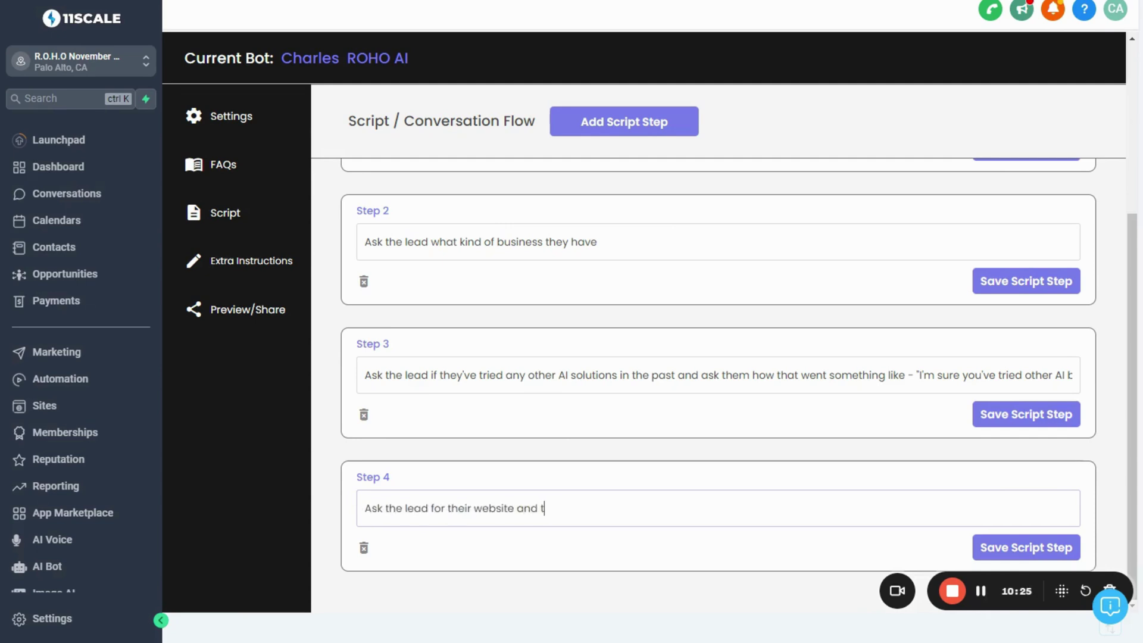
type("ell them we can use it")
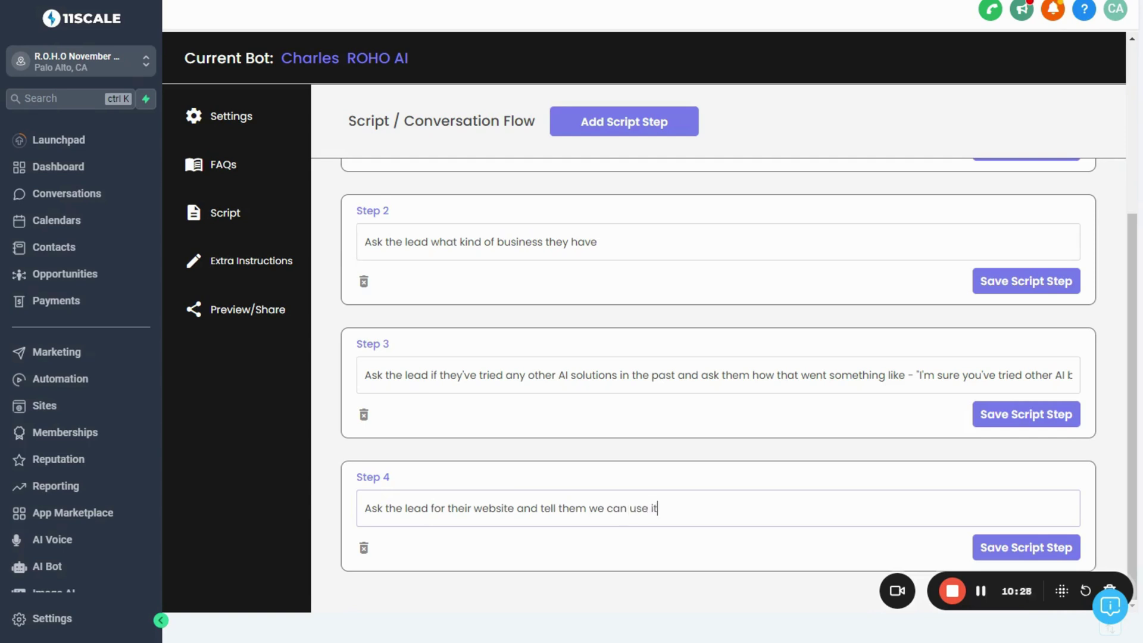
type(" to train a testbot")
left_click(587, 126)
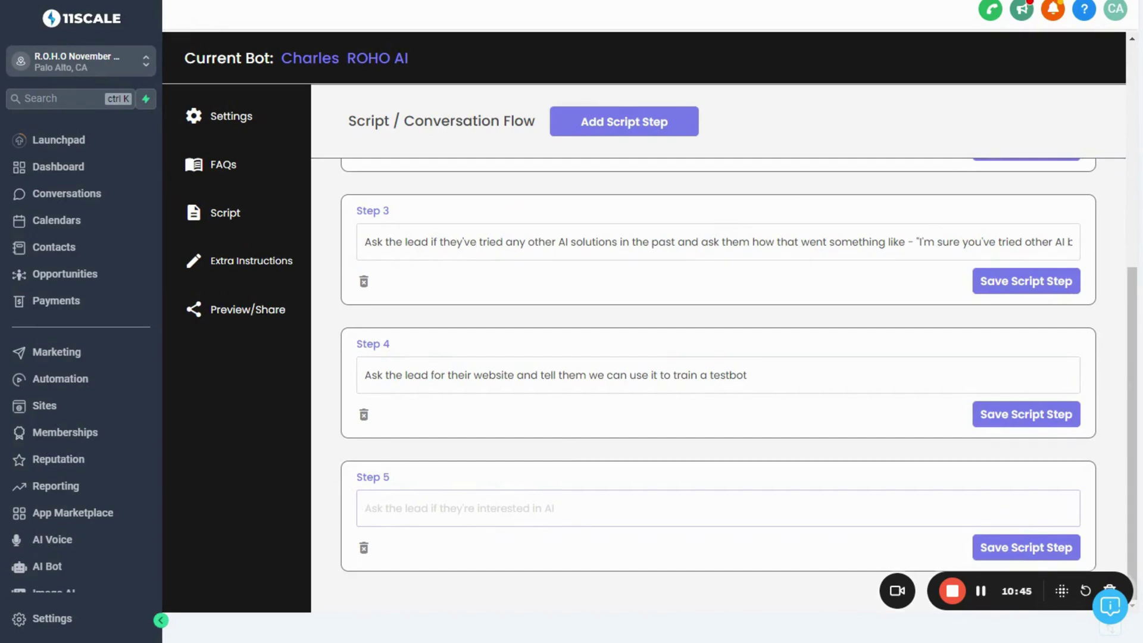
type("Ask the")
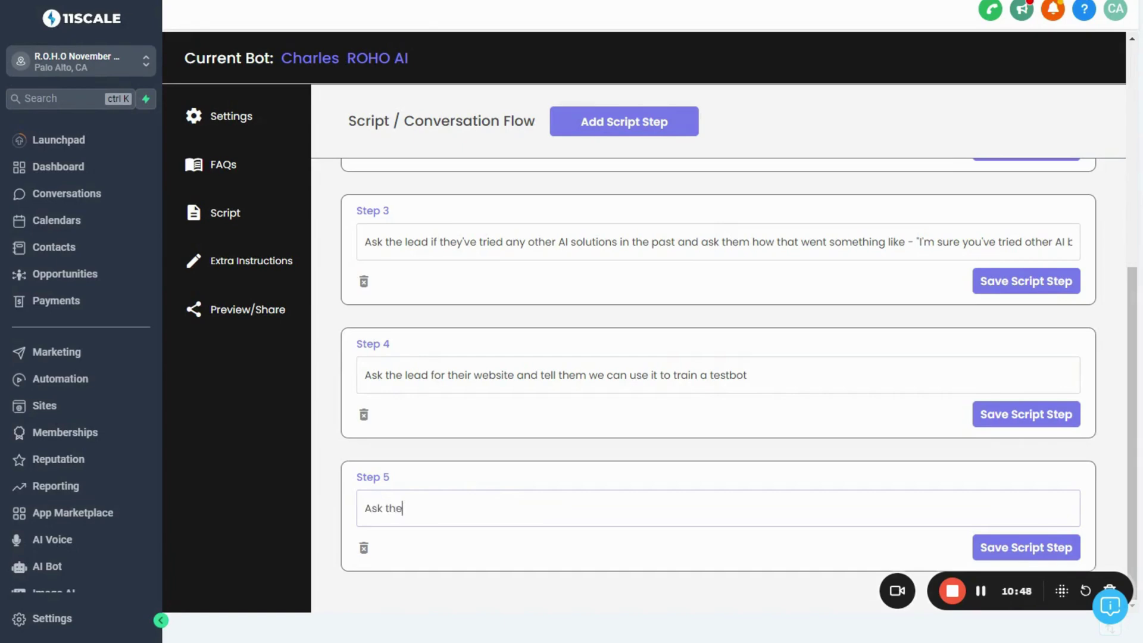
type(" lead if they're open to ho")
type("pping a ca")
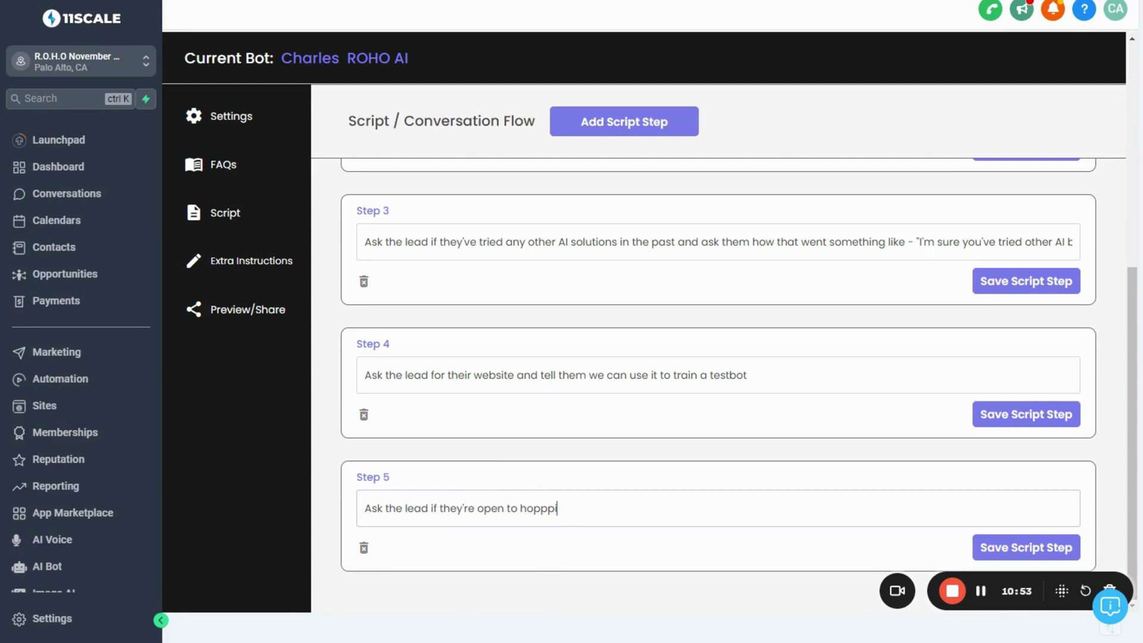
key("BackSpace")
key("BackSpace")
key("BackSpace")
key("BackSpace")
type("on a call with an AI speci")
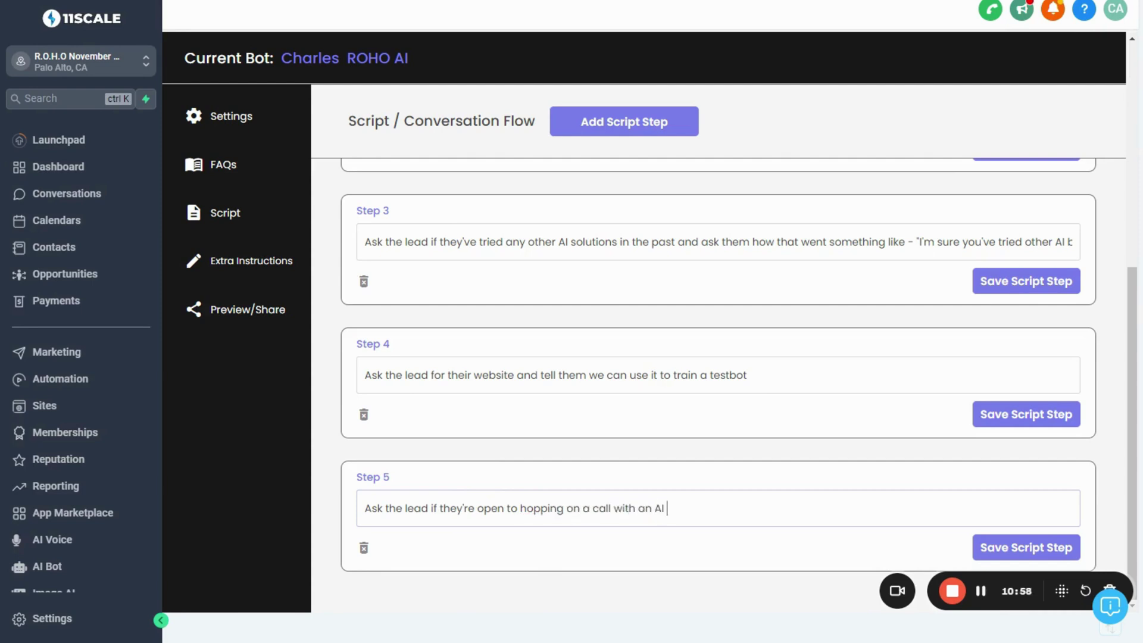
key("BackSpace")
key("BackSpace")
key("BackSpace")
key("BackSpace")
key("BackSpace")
type("Specialist")
left_click(615, 134)
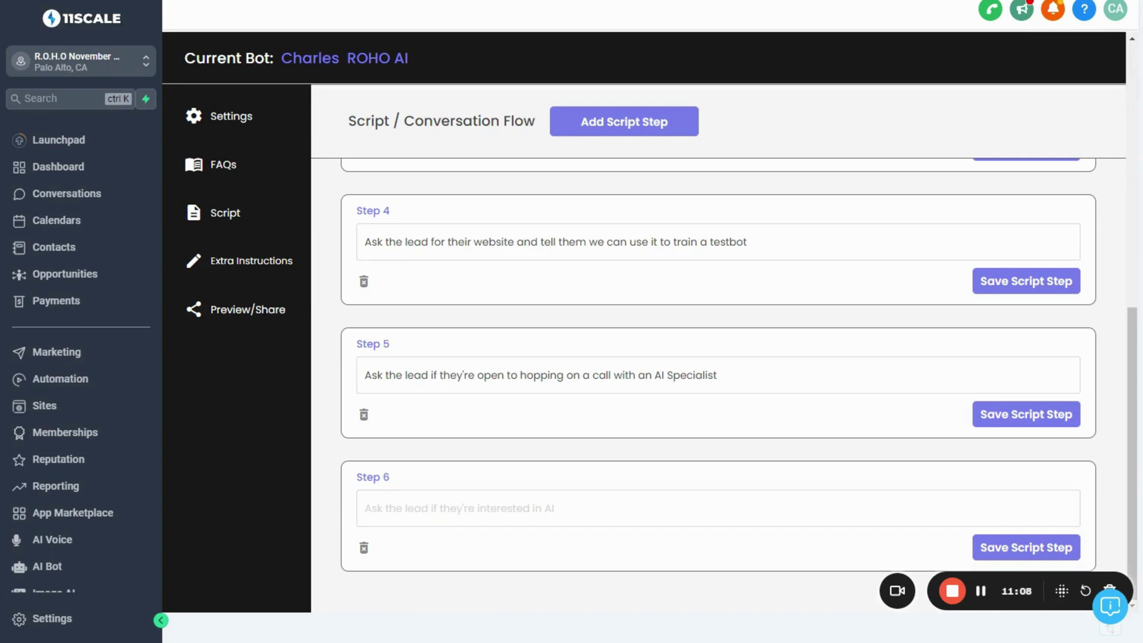
left_click(417, 508)
type("Send the lead ")
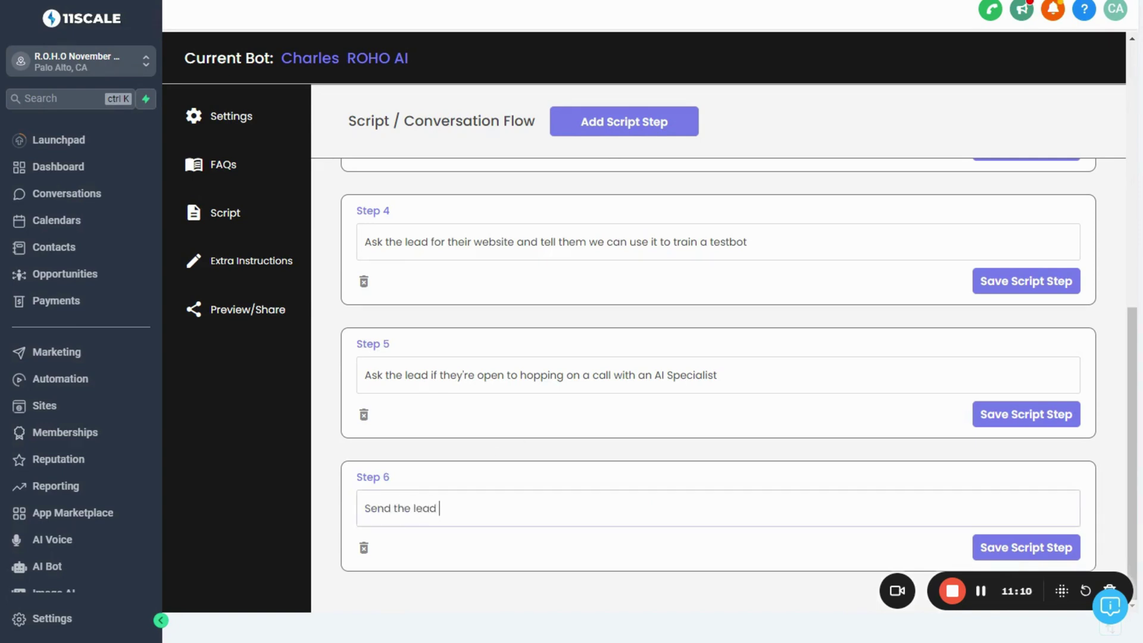
type("our booking link: htt")
type("ps;")
type("//roh")
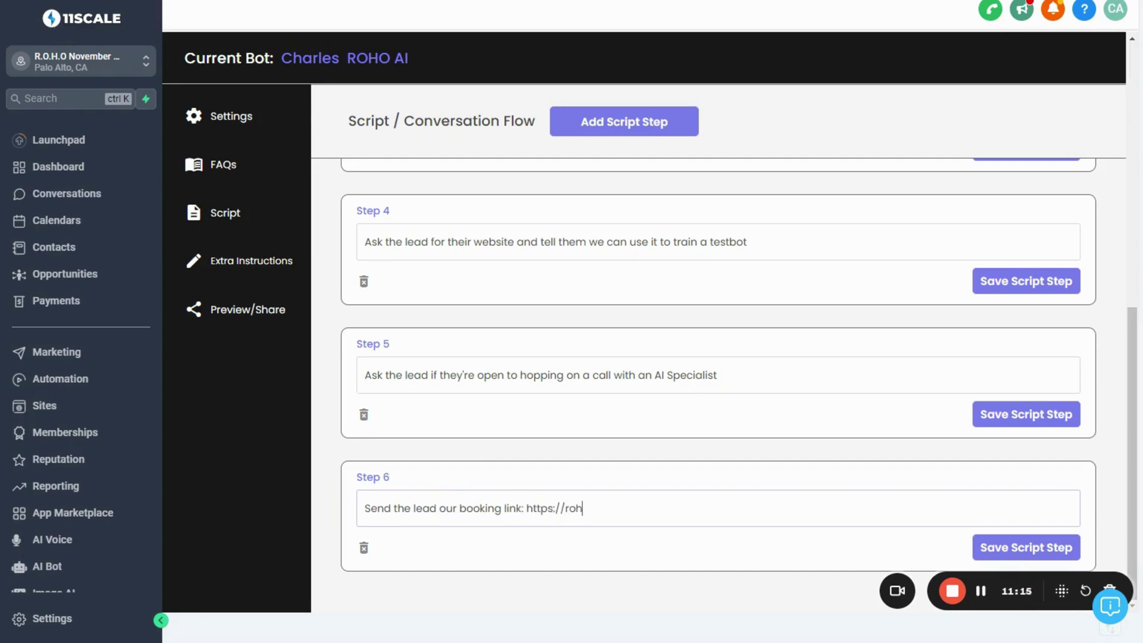
type("o.ai/discoverycall and tell them t")
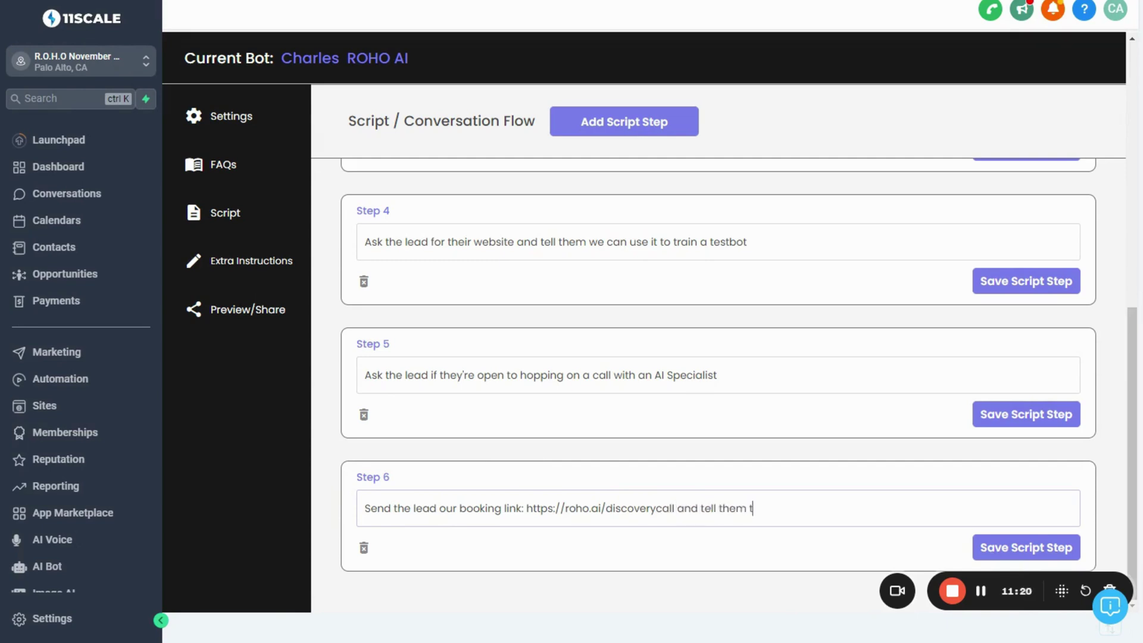
type("o click the link to book a call")
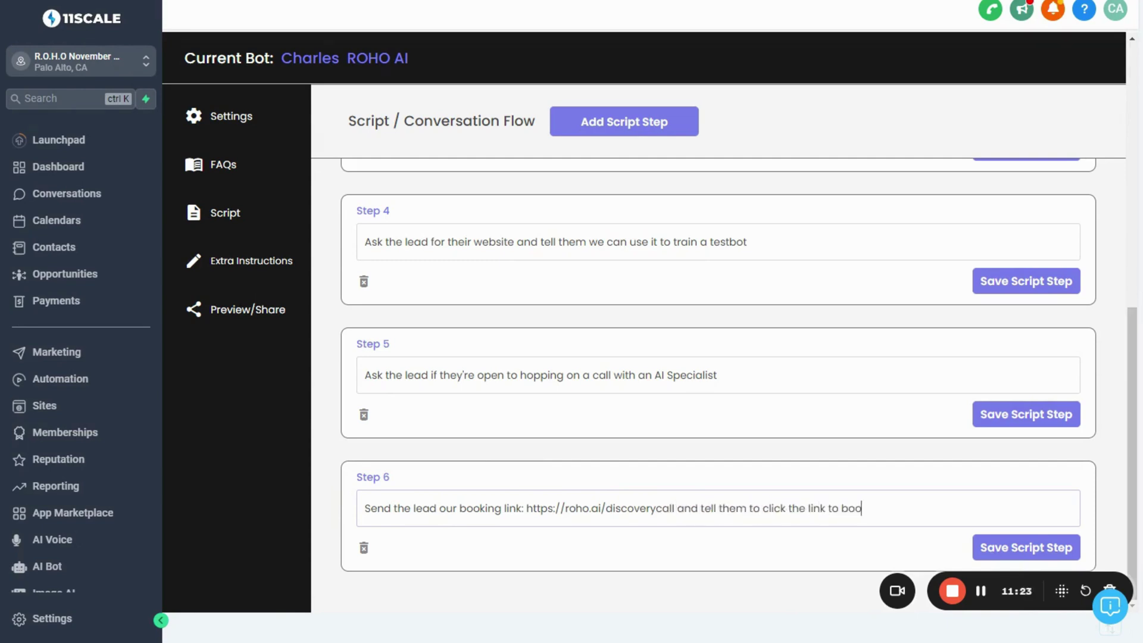
left_click(440, 508)
scroll(718, 382, "up", 10)
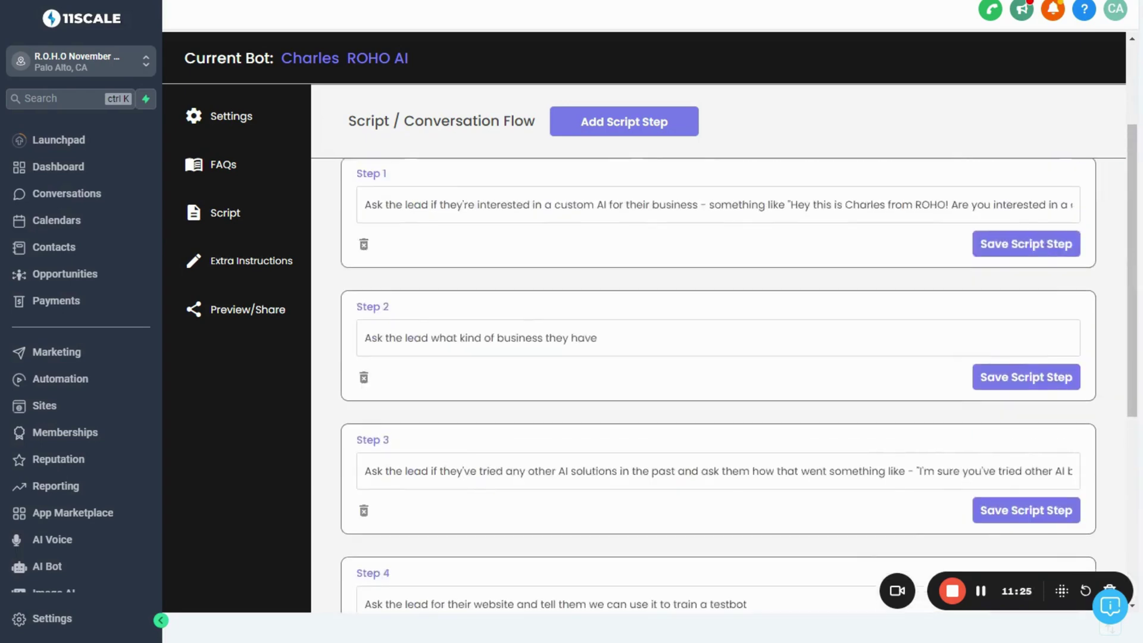
scroll(718, 381, "down", 10)
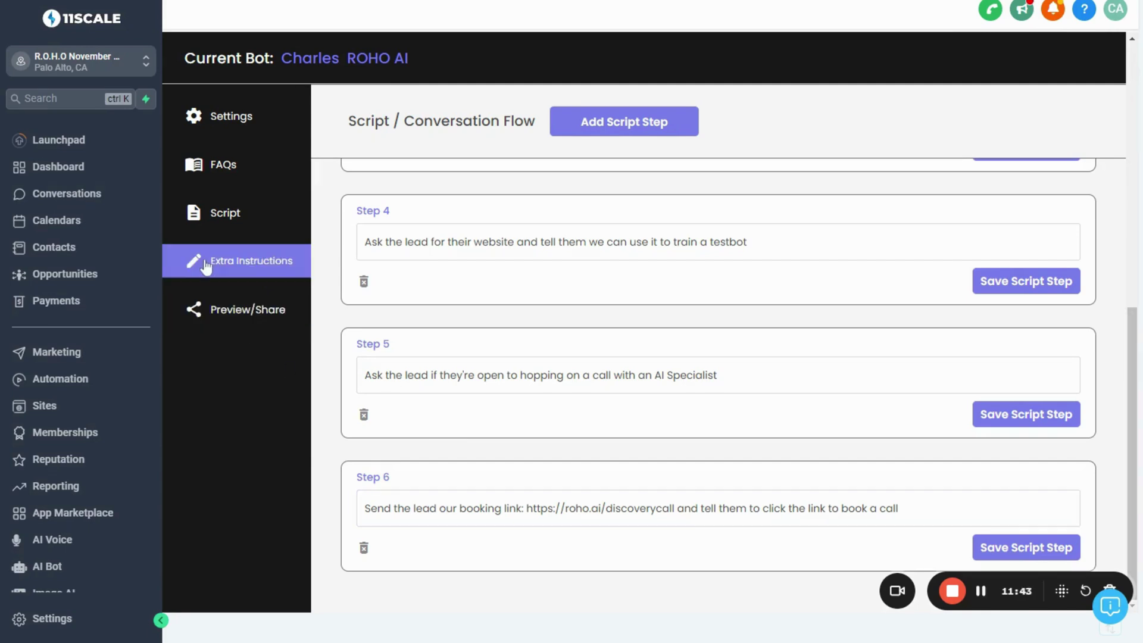
In Extra Instructions, replace 'Change me!' with 'Be super chill keep your messages short. You're texting lol keep them short and casual.'
left_click(228, 270)
left_click(467, 261)
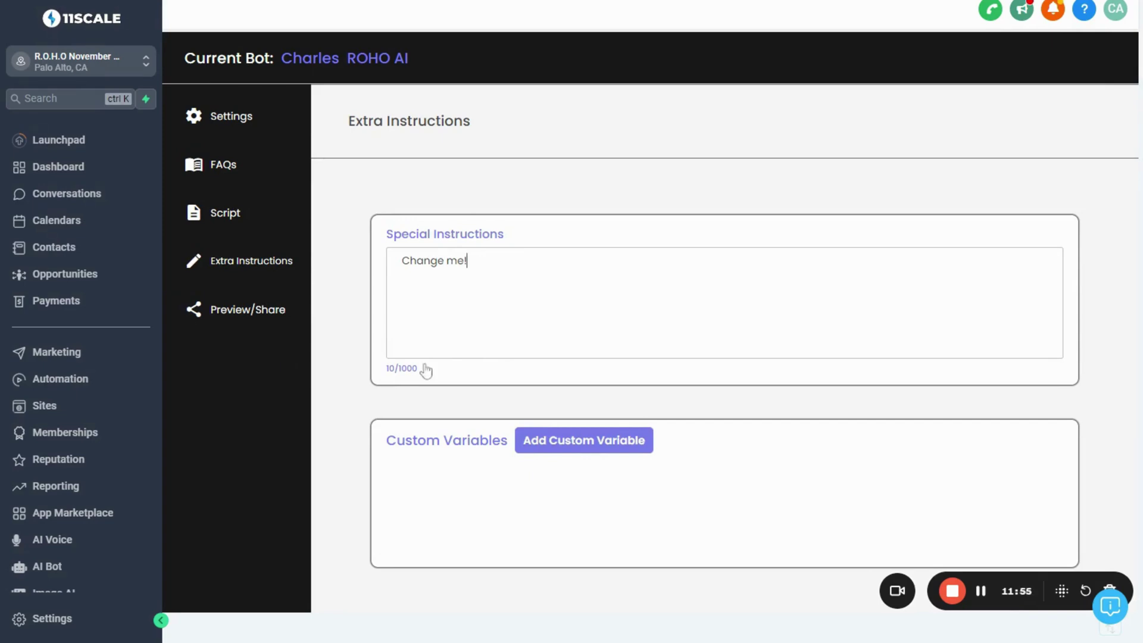
left_click_drag(419, 371, 386, 380)
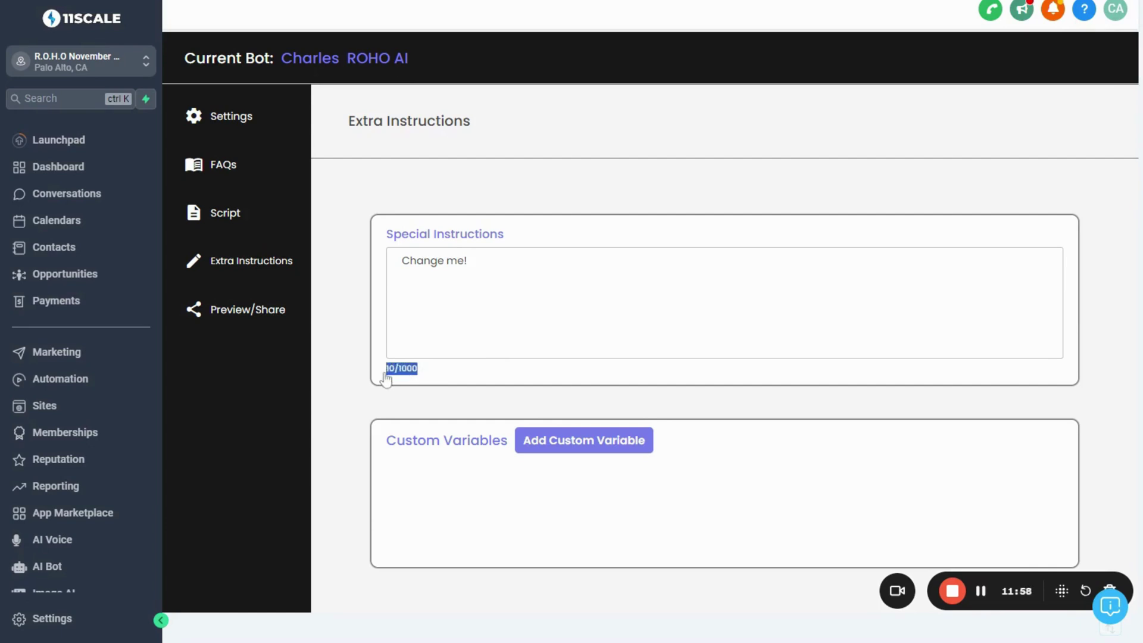
left_click(410, 260)
left_click_drag(401, 260, 468, 260)
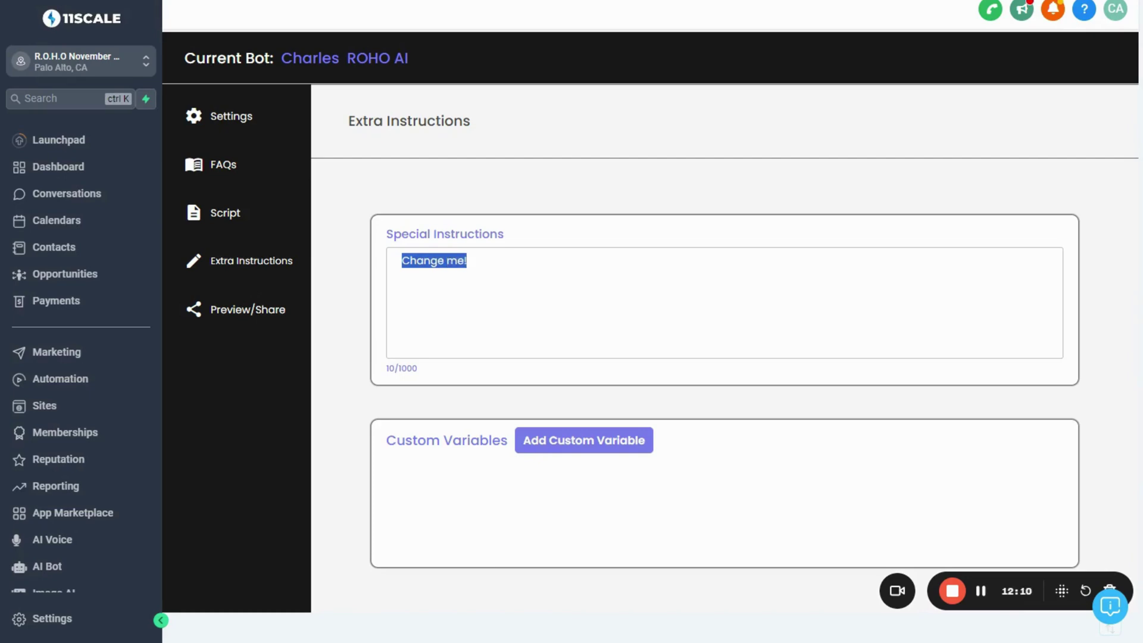
type("B")
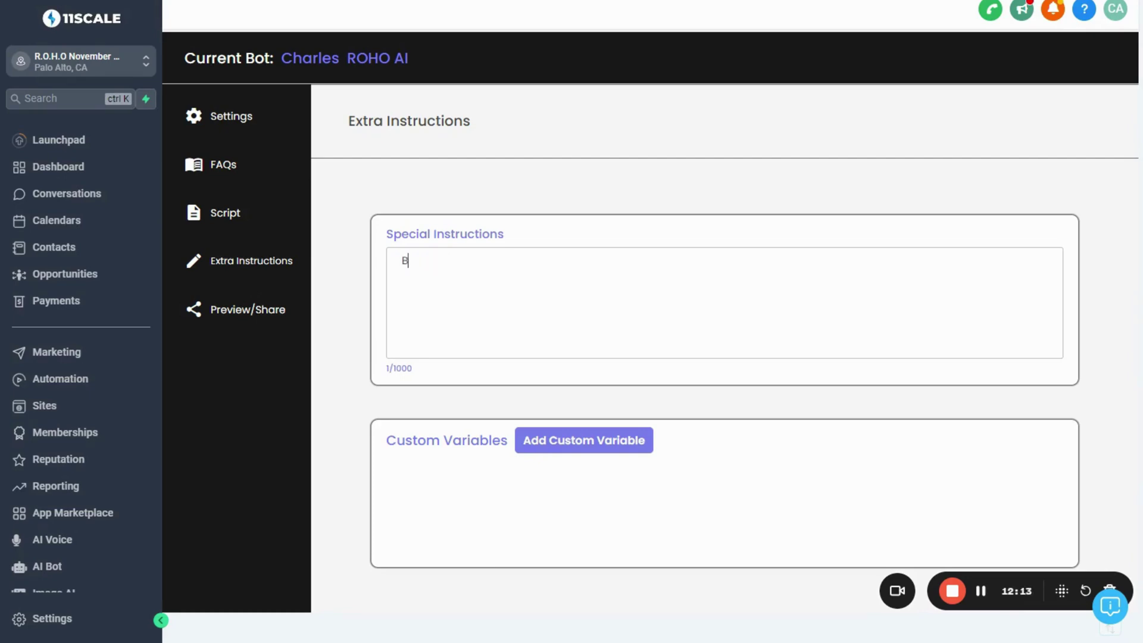
type("e super chill keep your messages short. ")
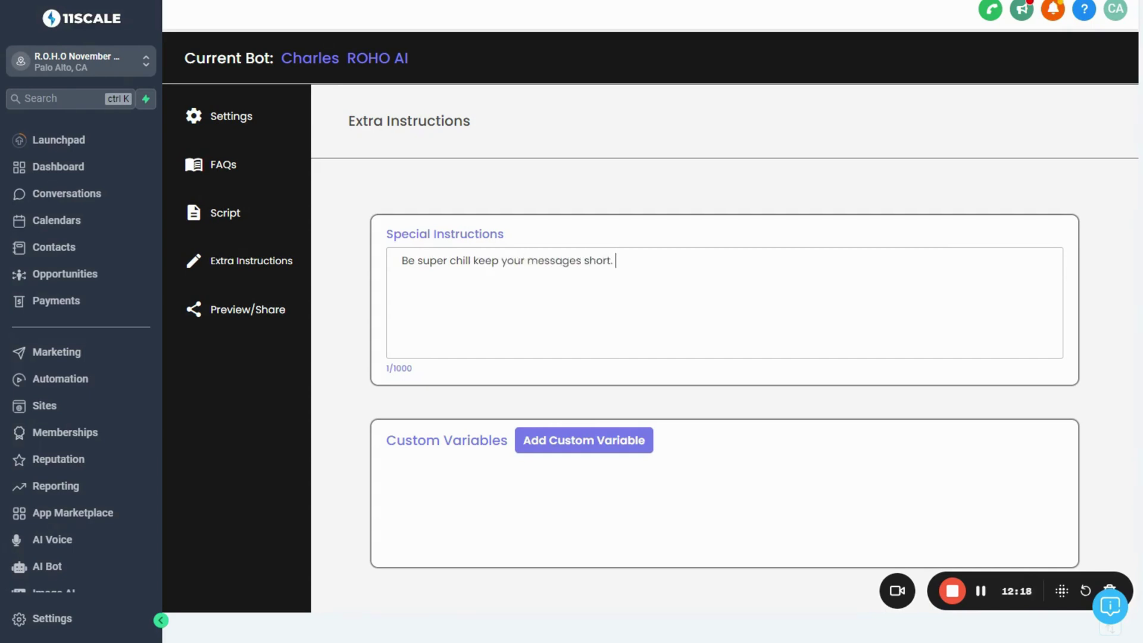
type("You're texting lol keep that same tone")
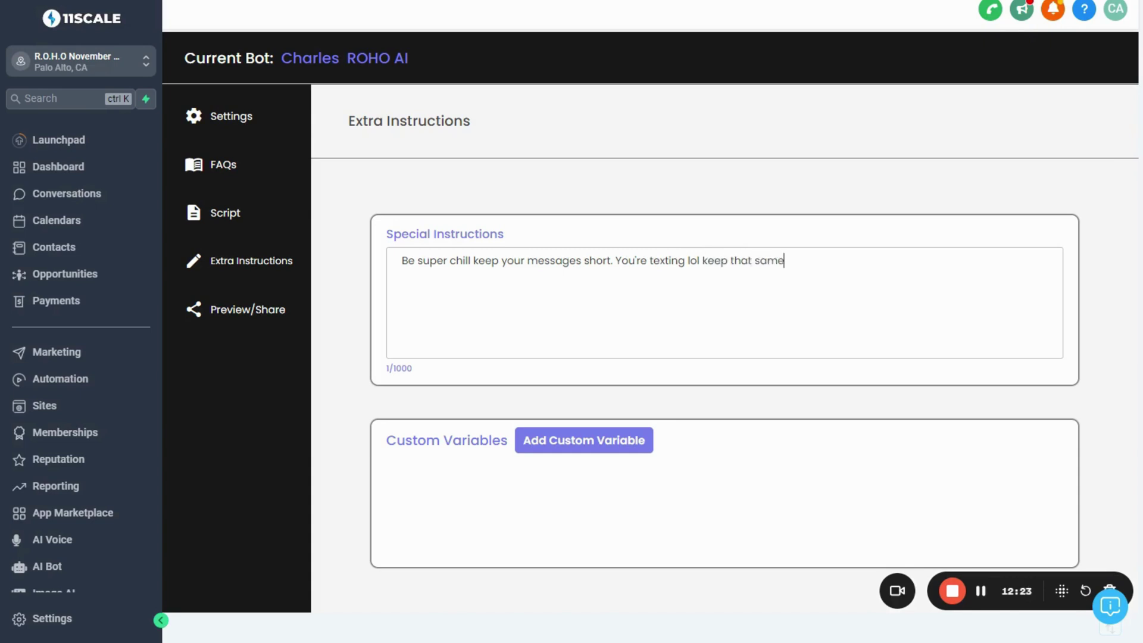
key("ctrl+shift+Left")
key("ctrl+shift+Left")
key("BackSpace")
key("BackSpace")
key("BackSpace")
key("BackSpace")
key("BackSpace")
key("BackSpace")
key("BackSpace")
type("them short. and casual.")
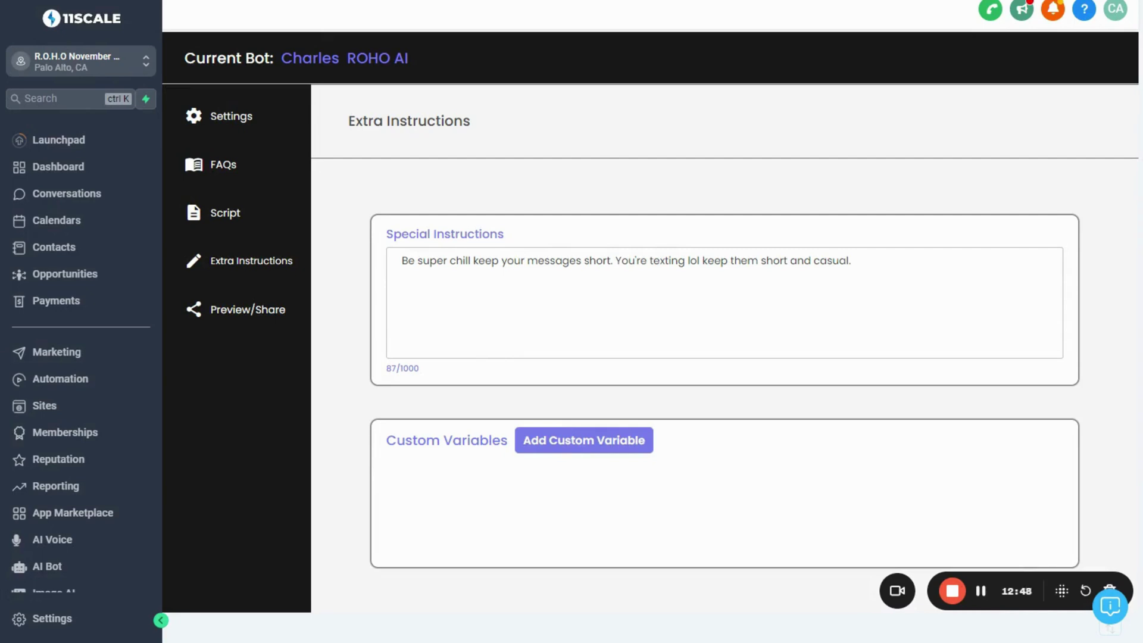
Add a Text custom variable bizindustry described as 'The type of business that the lead has'
left_click(546, 441)
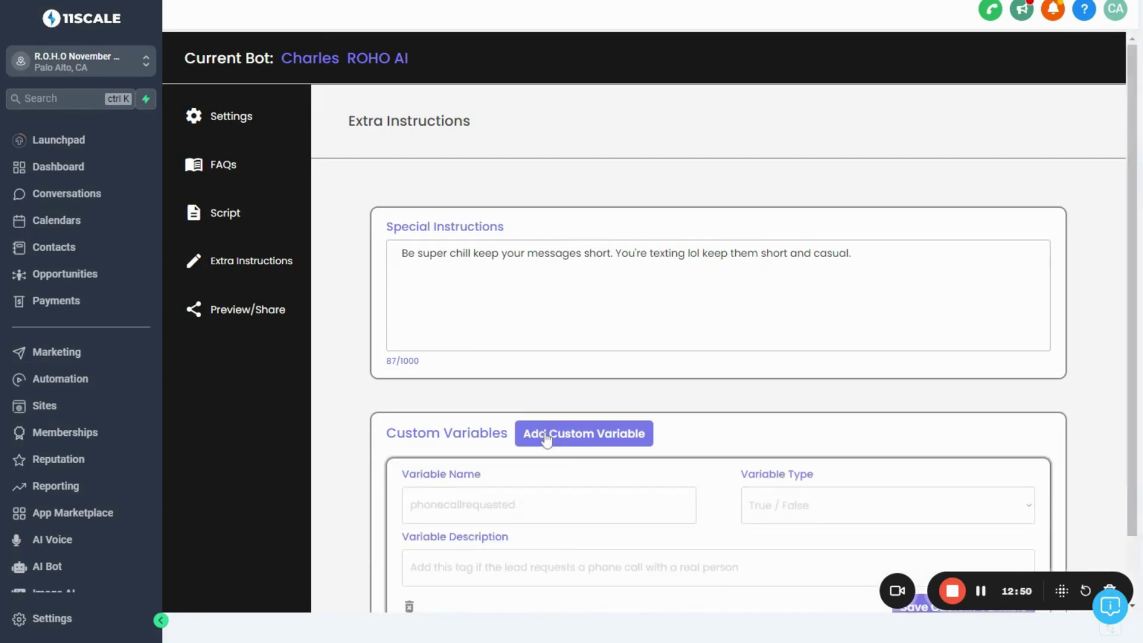
scroll(547, 441, "down", 2)
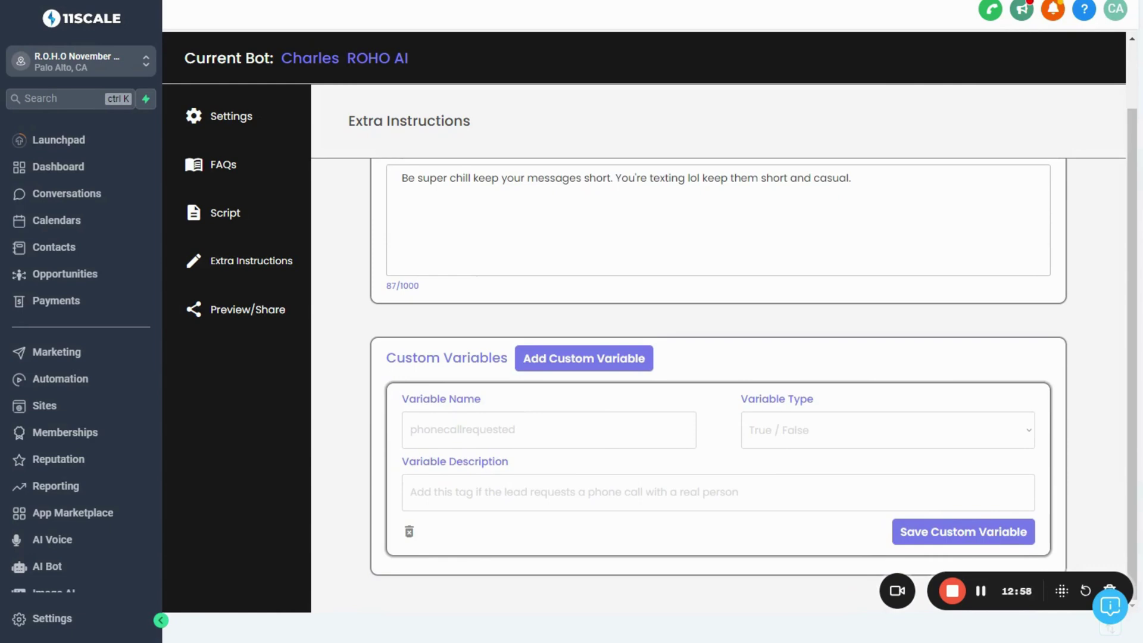
left_click(411, 430)
type("bizindustry")
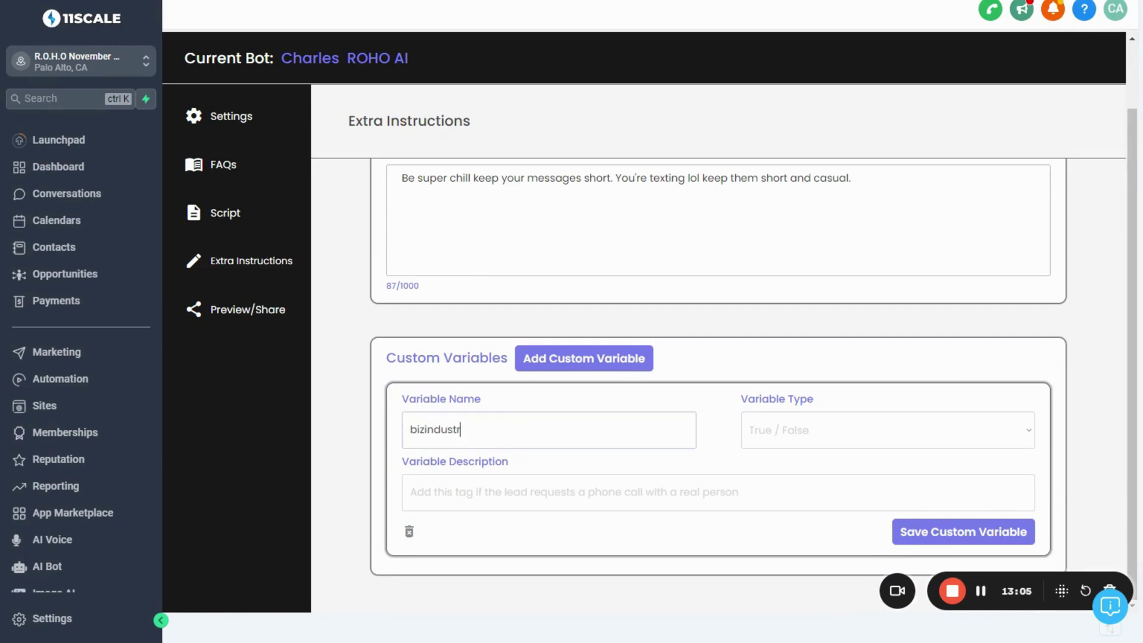
left_click(830, 429)
left_click(806, 454)
key("Tab")
type("The t")
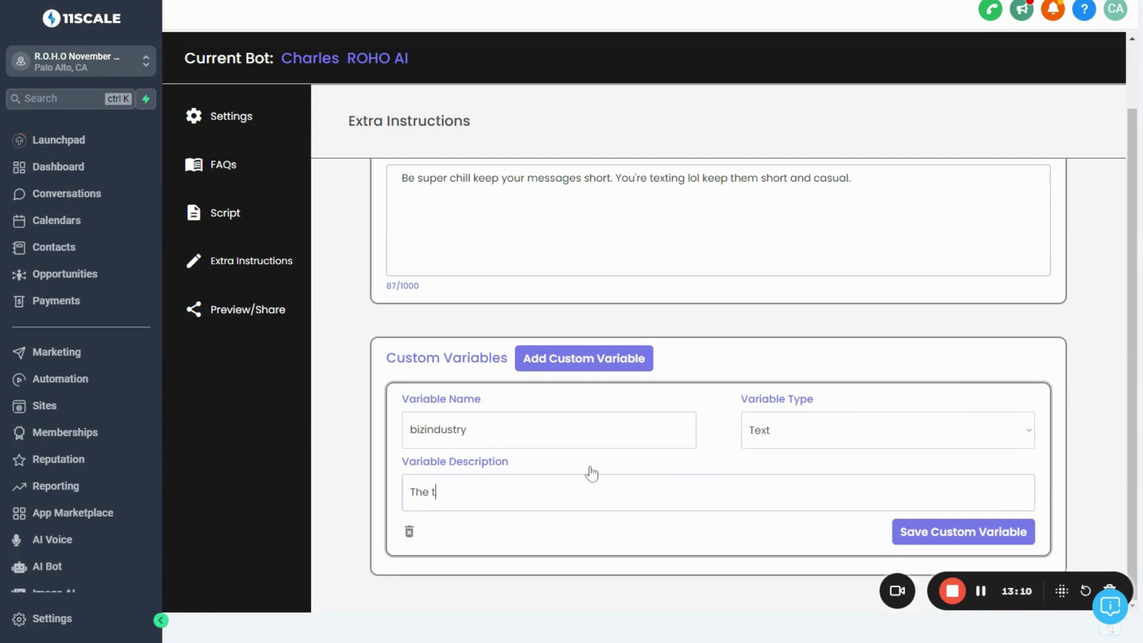
type("ype of business that the lead has")
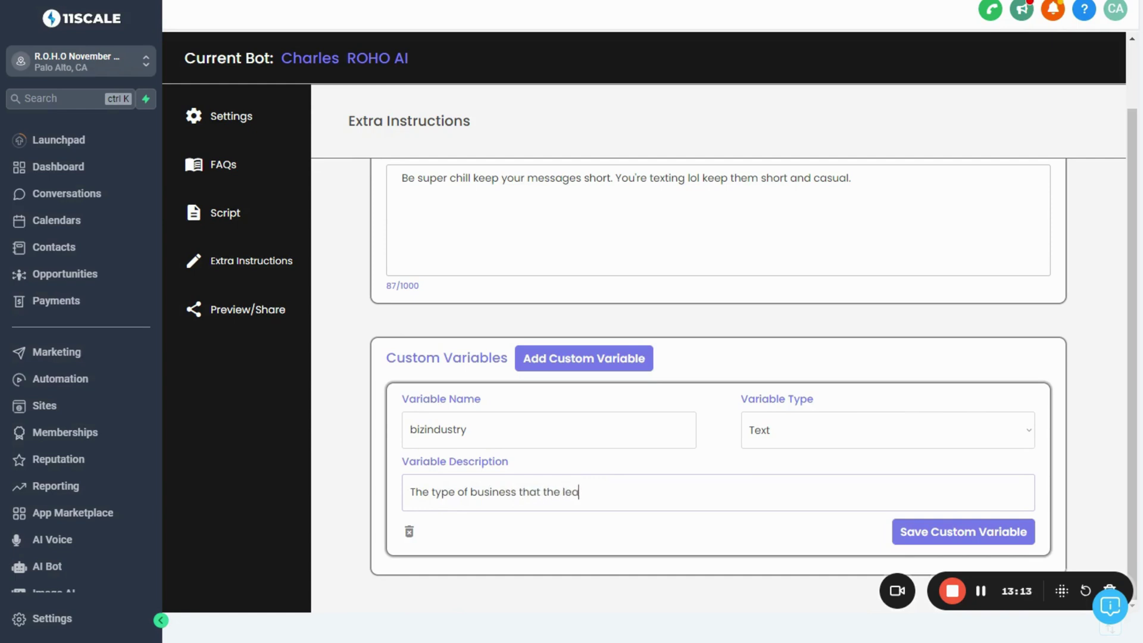
Add a second Text variable leadswebsite described as 'The leads website for their business'
left_click(595, 363)
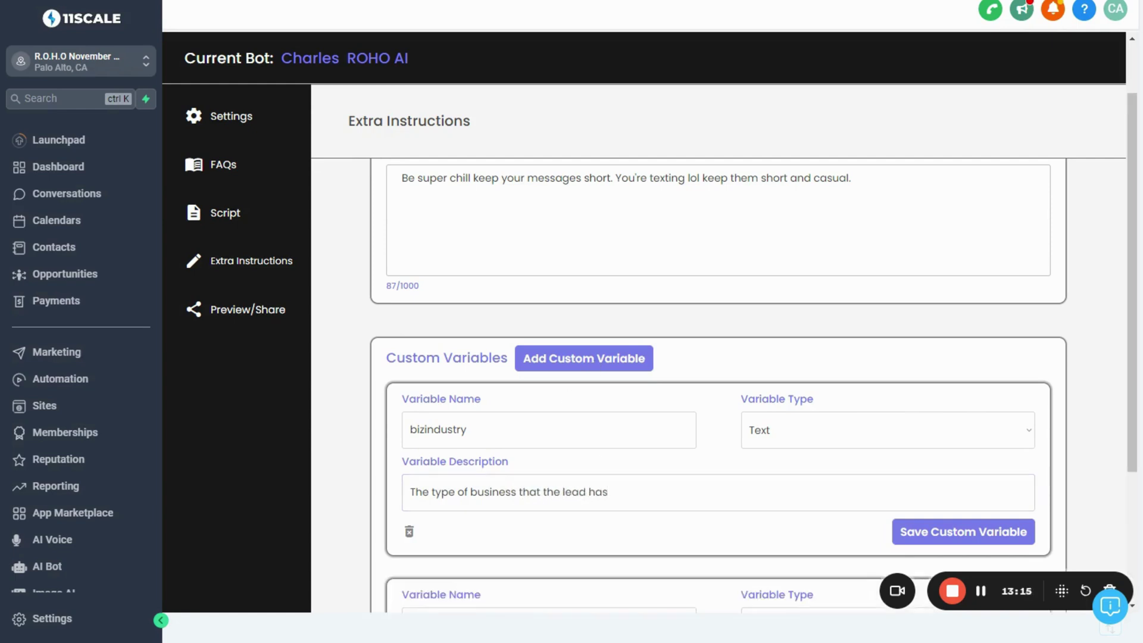
type("leadswebsite")
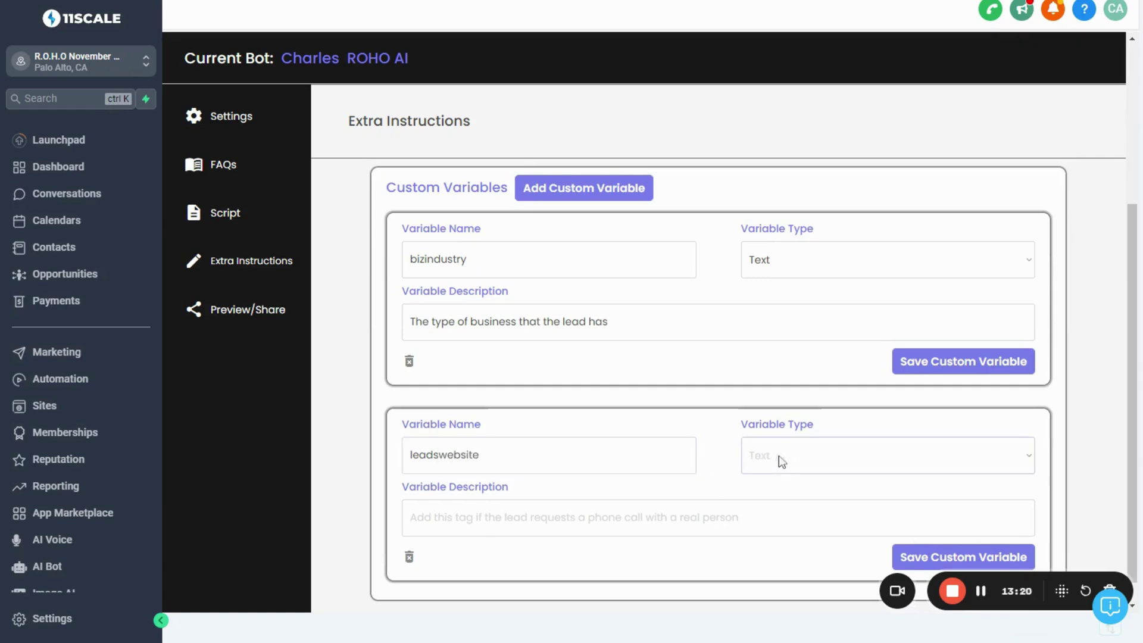
left_click(780, 462)
left_click(783, 479)
left_click(774, 504)
type("The leads t")
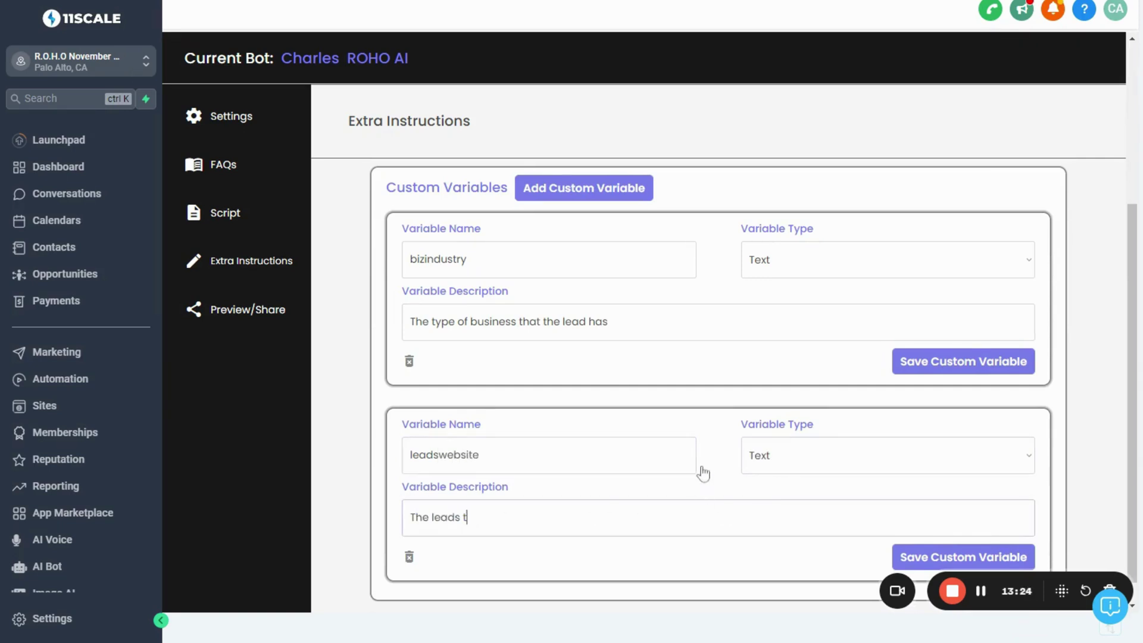
key("BackSpace")
type("website for their business")
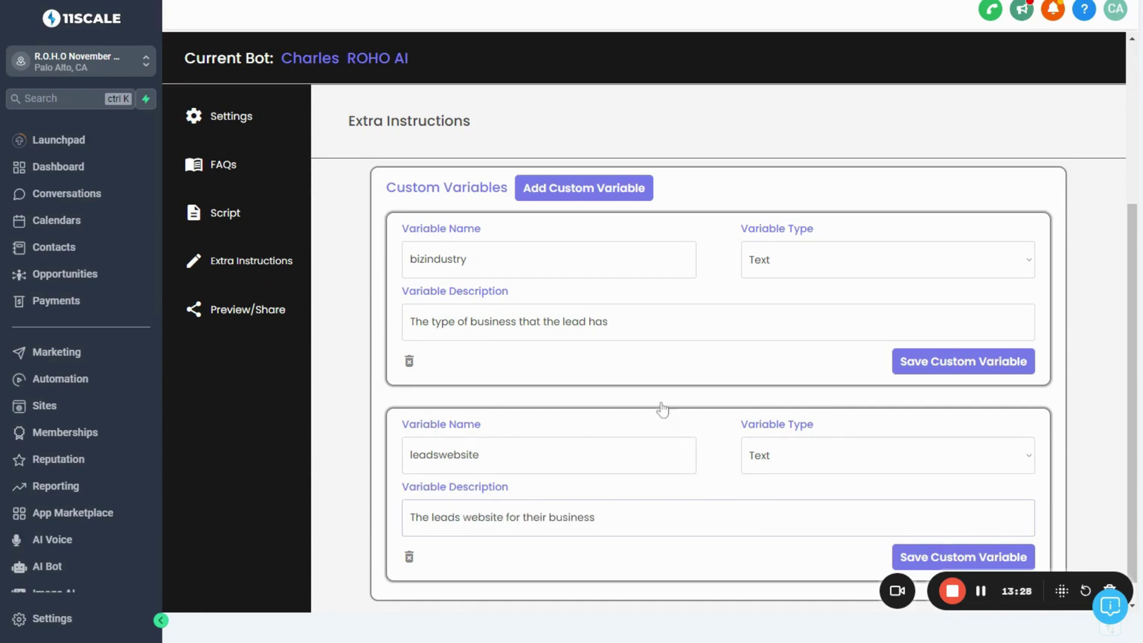
left_click(562, 199)
Name the third variable tryedaibefore and make it a True / False type
left_click(503, 471)
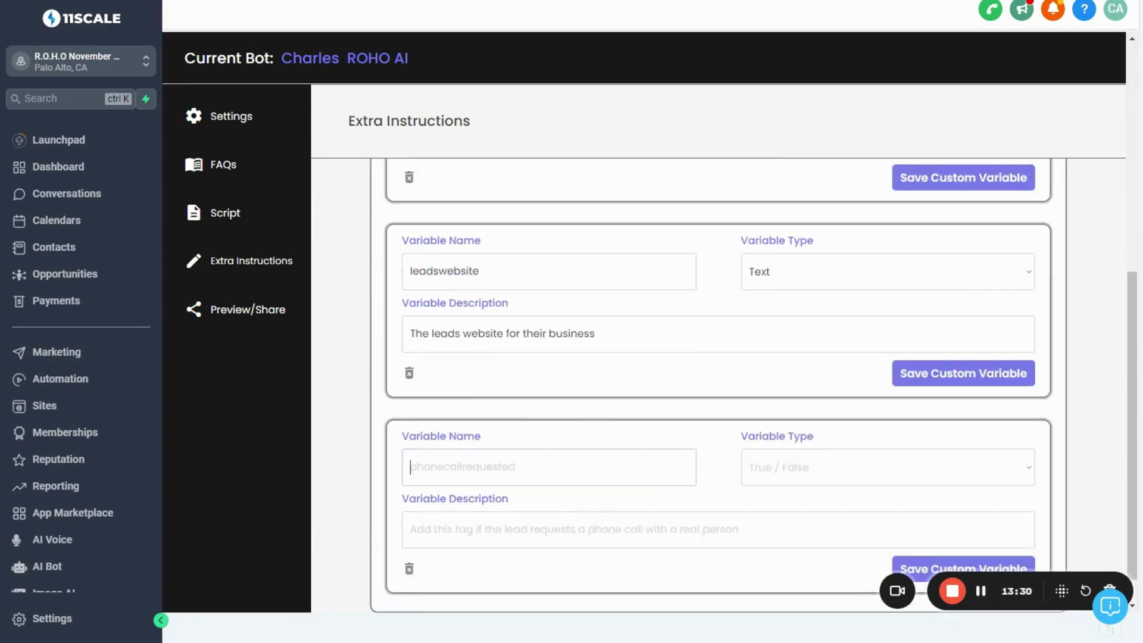
type("tryedaibefore")
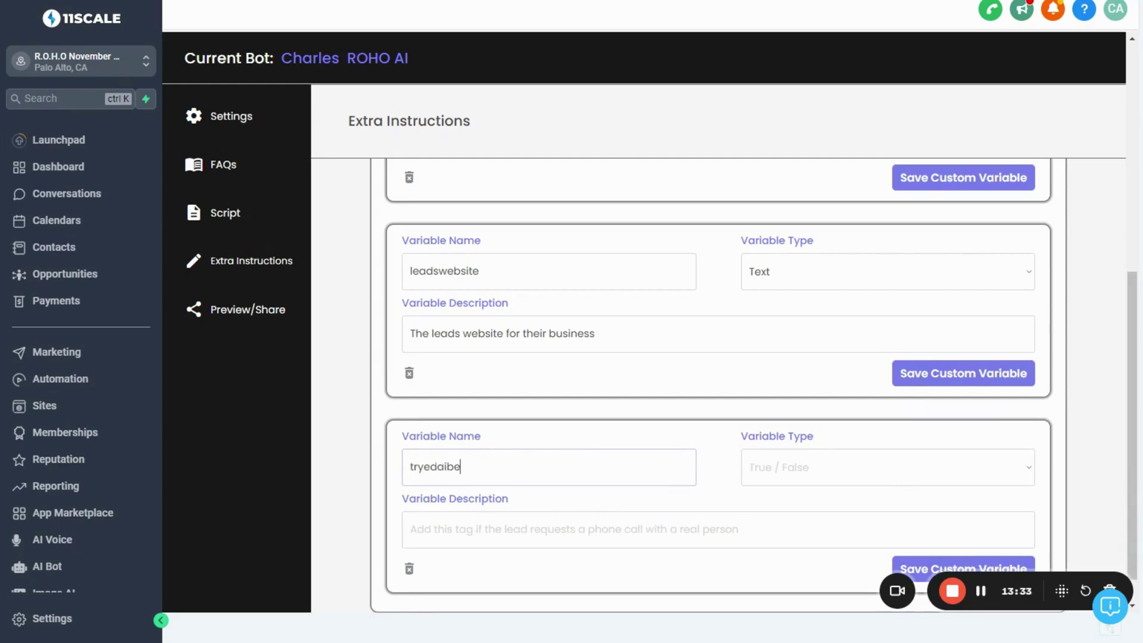
left_click(776, 493)
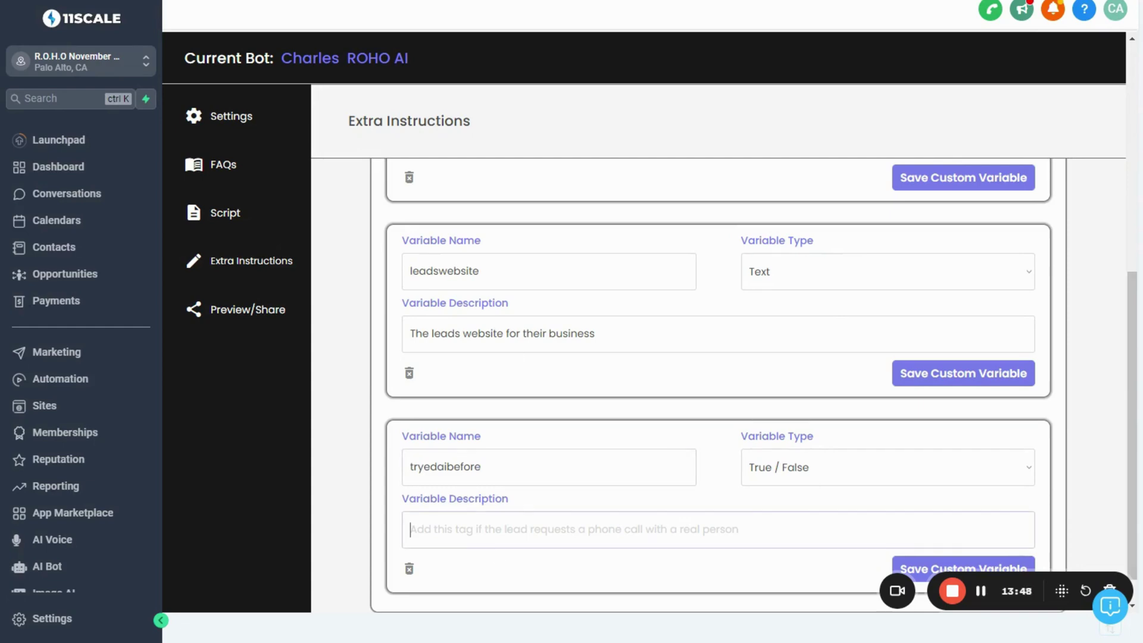
scroll(510, 316, "up", 1)
scroll(510, 316, "down", 1)
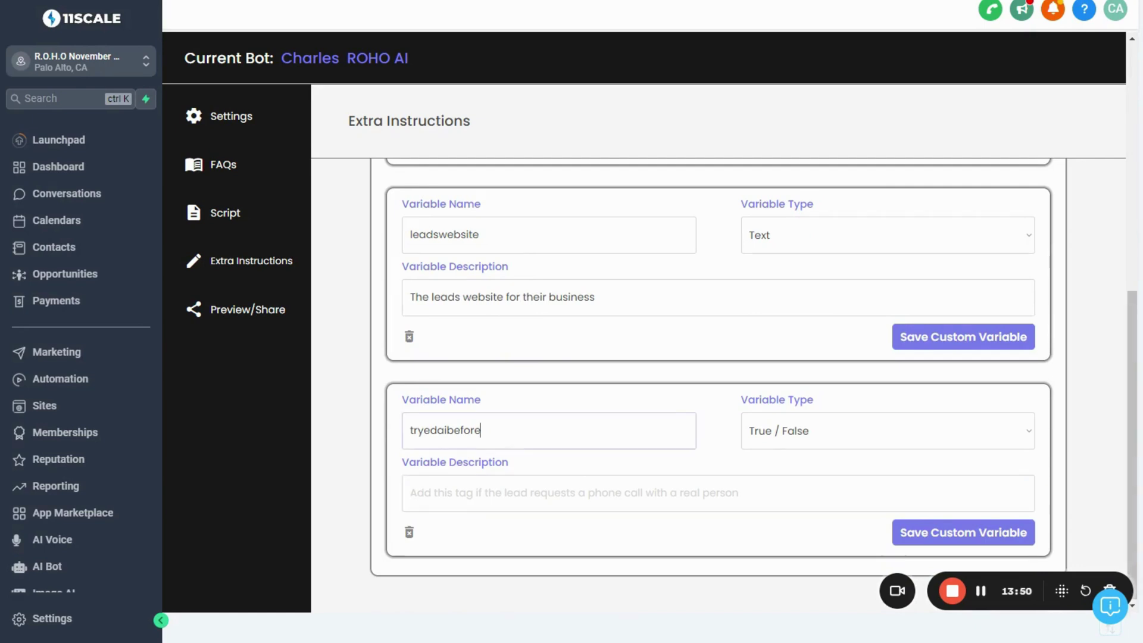
scroll(517, 277, "up", 2)
scroll(517, 276, "up", 1)
Return to the bizindustry variable name and select its text
left_click(516, 237)
key("ctrl+a")
key("Home")
key("shift+Right")
key("shift+Right")
key("shift+Right")
key("shift+Right")
key("shift+Right")
key("shift+Right")
key("shift+Right")
scroll(715, 387, "down", 2)
left_click(479, 338)
scroll(503, 387, "down", 2)
Describe tryedaibefore as 'This value is true when the lead has tried other AI solutions in the past.'
left_click(501, 444)
scroll(500, 443, "down", 1)
left_click(503, 493)
type("This value is tr")
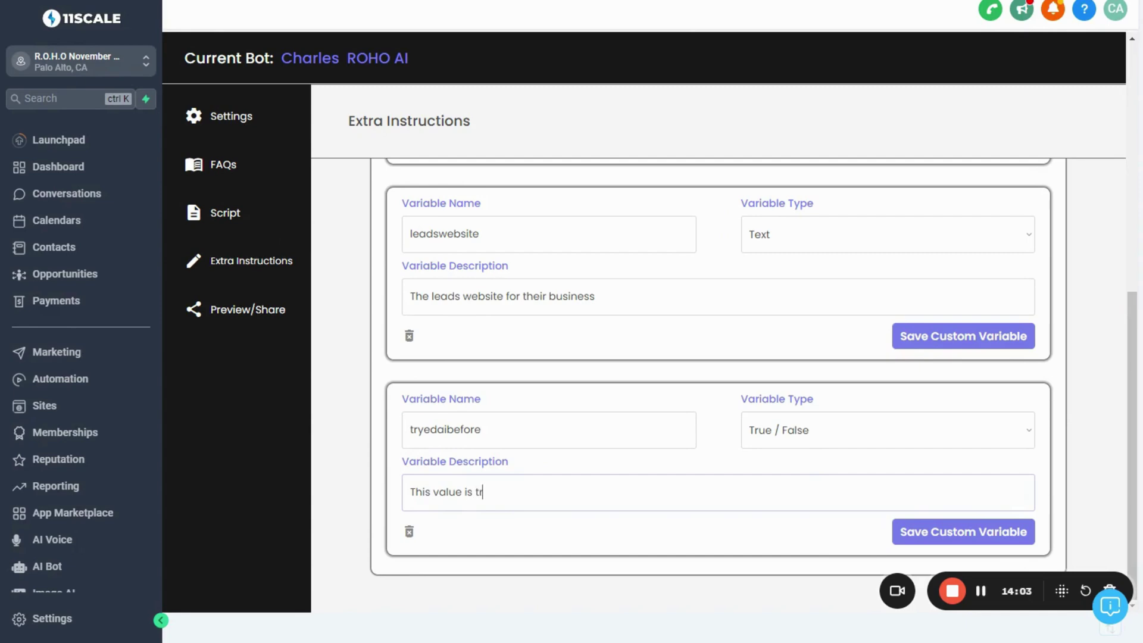
type("ue when the lead has tried ")
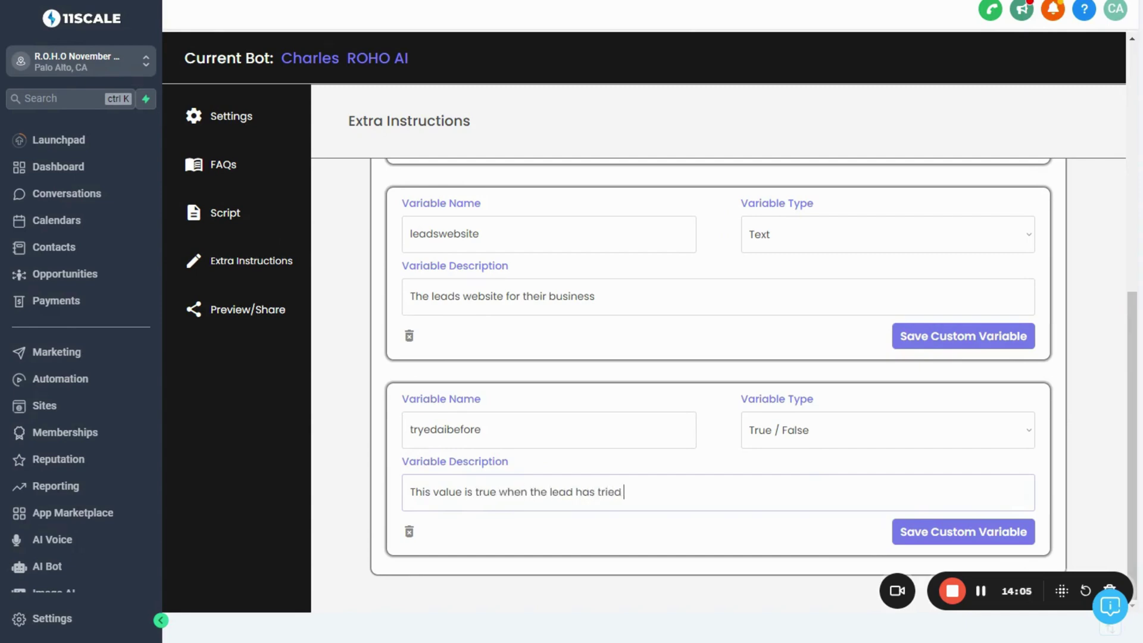
type("other AI solutions in the past.")
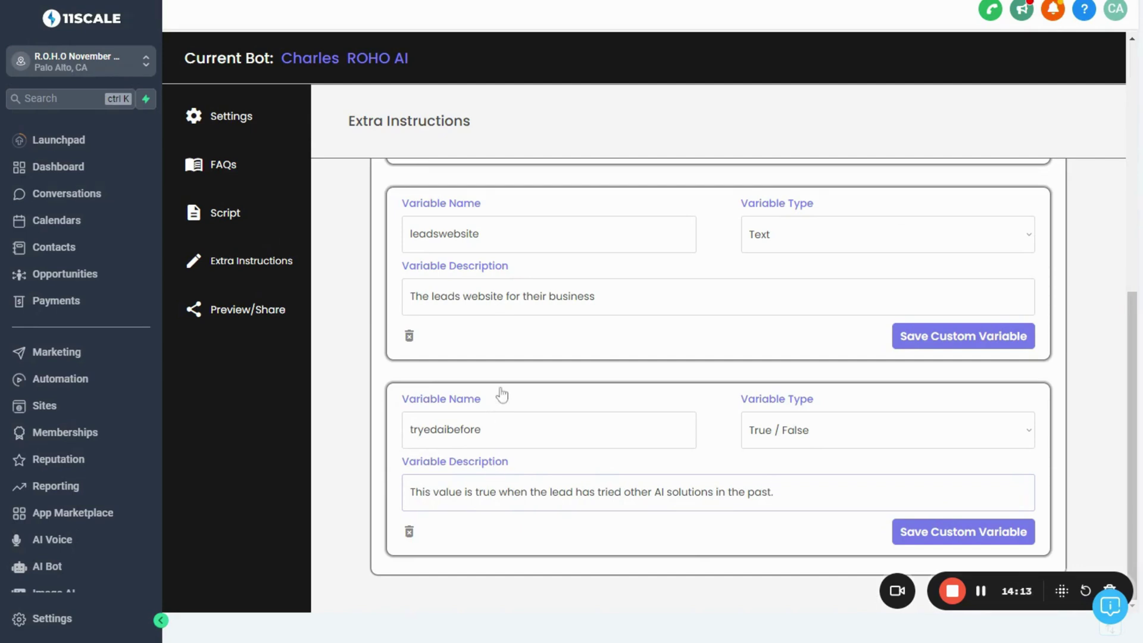
Open Preview/Share and check the chat widget on the live landing page in the other tab
left_click(216, 322)
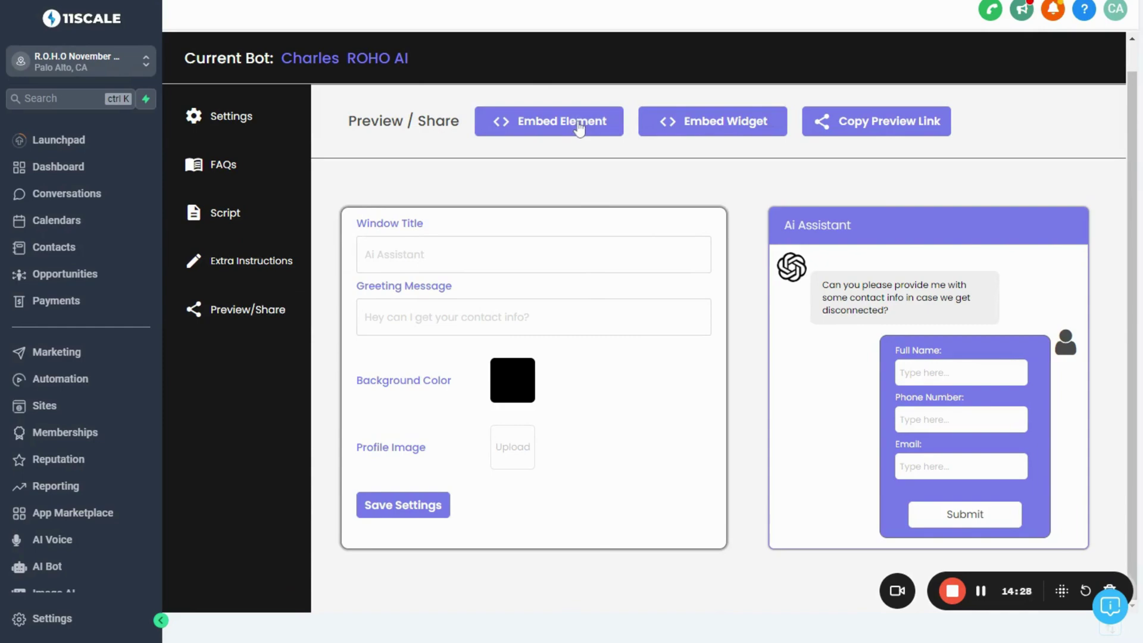
key("ctrl+Tab")
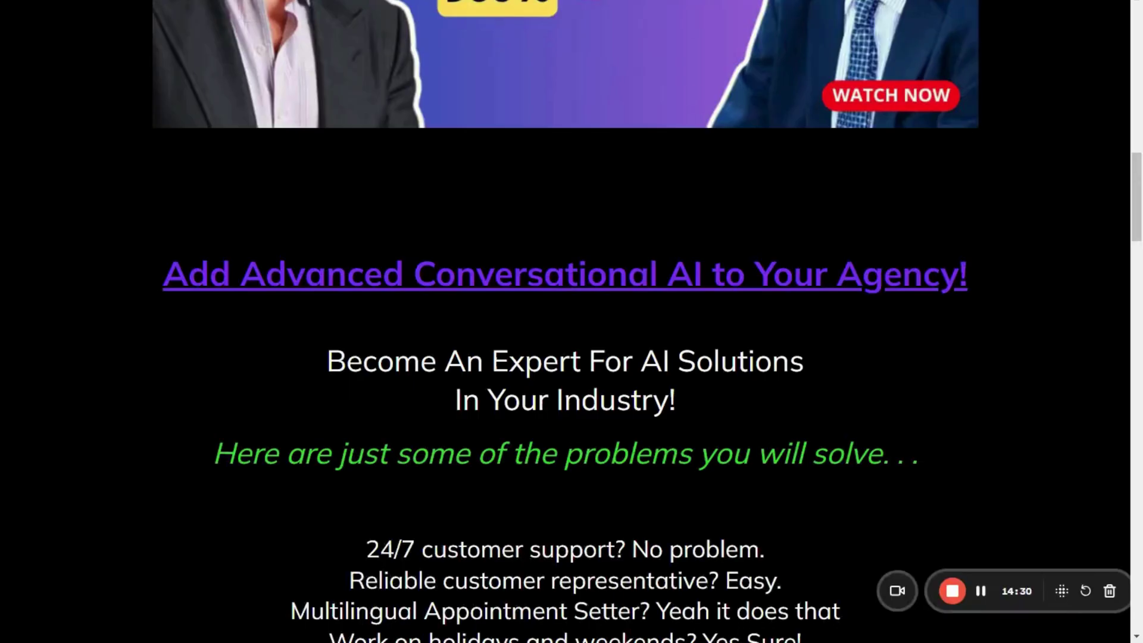
scroll(569, 334, "up", 10)
scroll(569, 334, "down", 1)
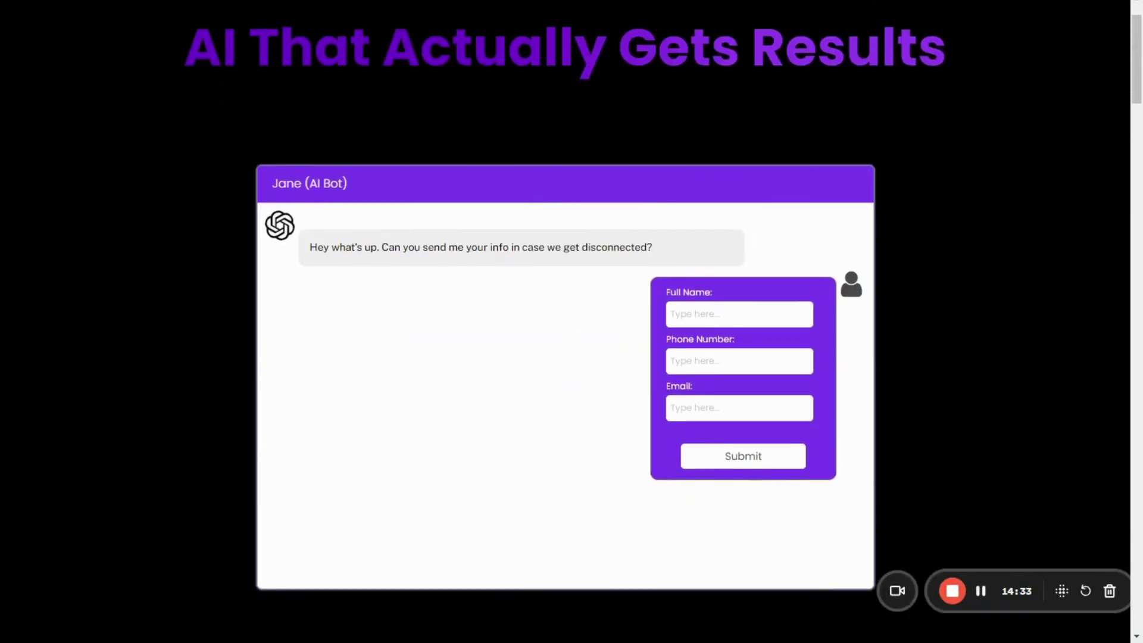
key("ctrl+shift+Tab")
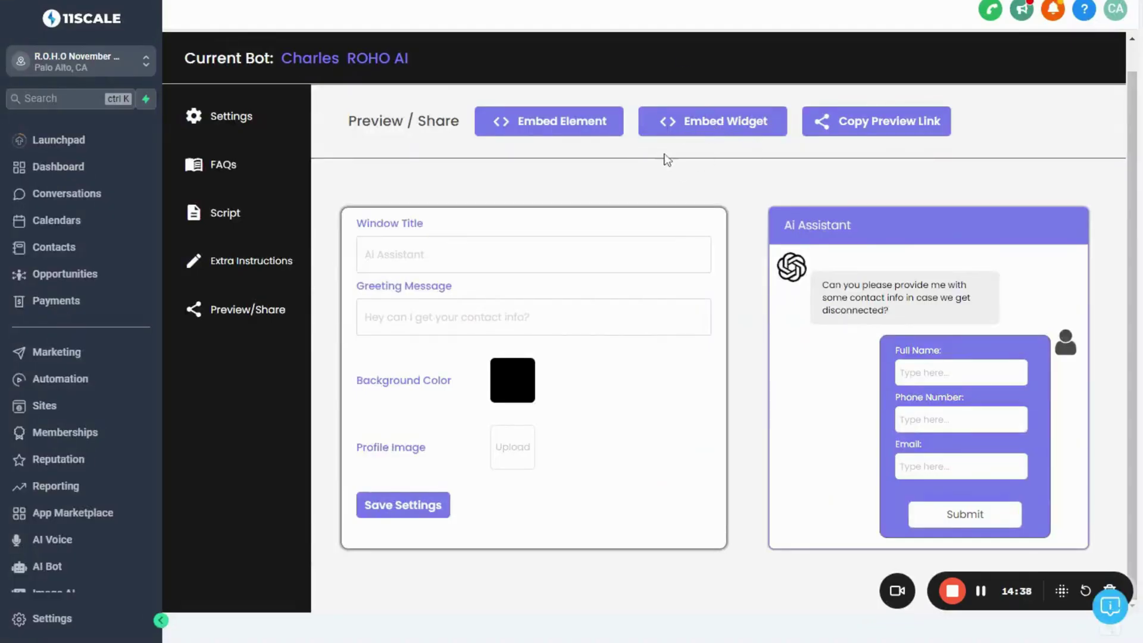
left_click(560, 132)
triple_click(844, 125)
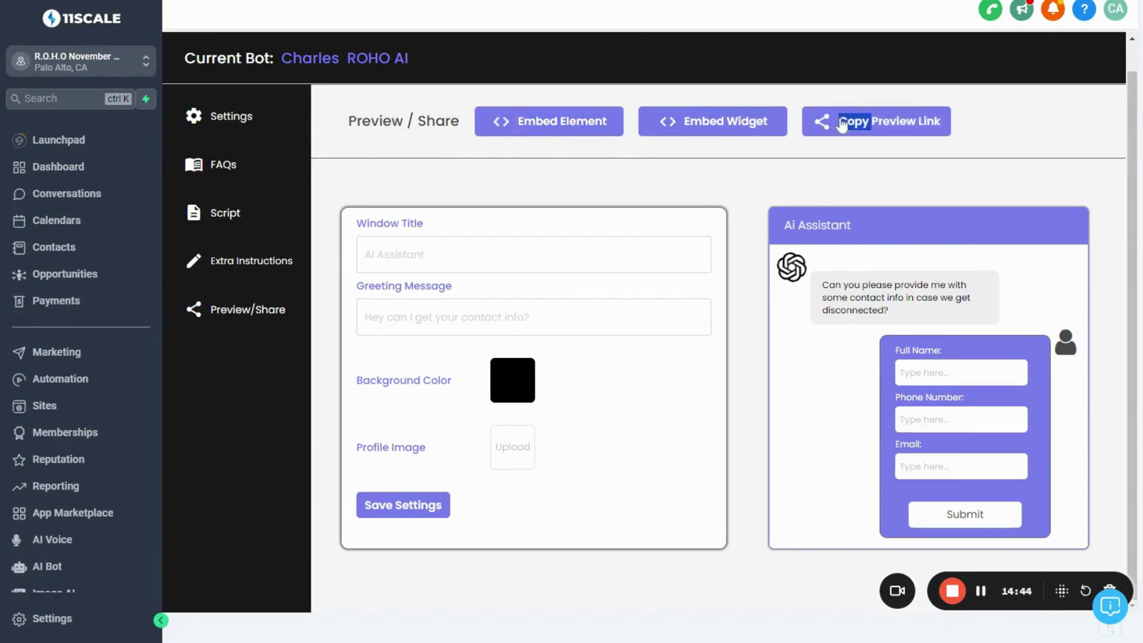
left_click(822, 142)
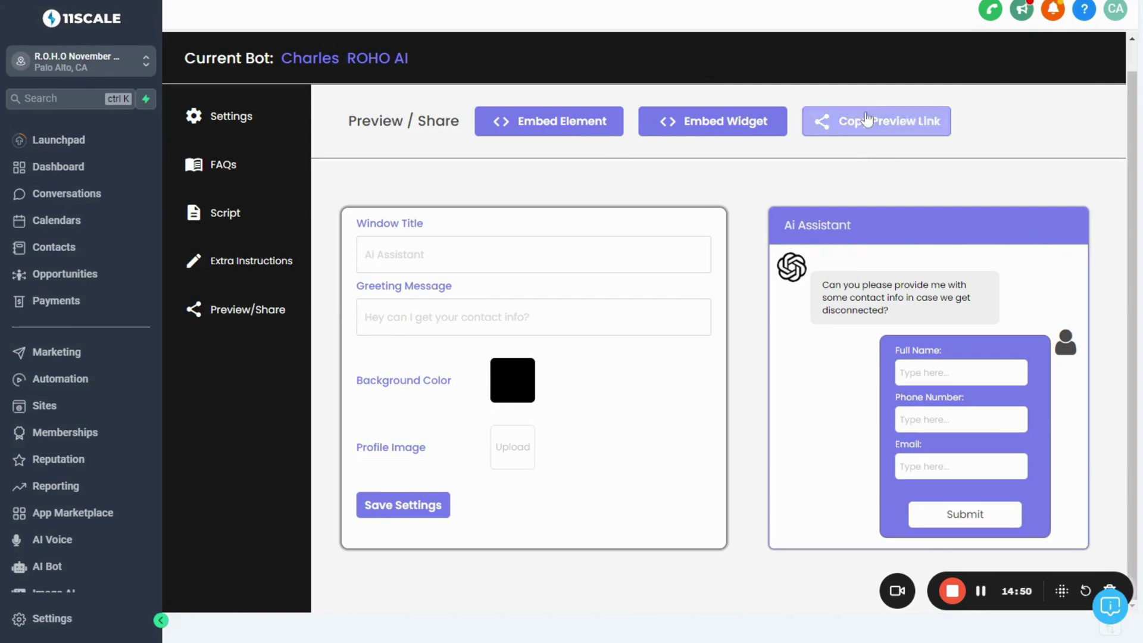
key("ctrl+t")
key("ctrl+v")
key("Return")
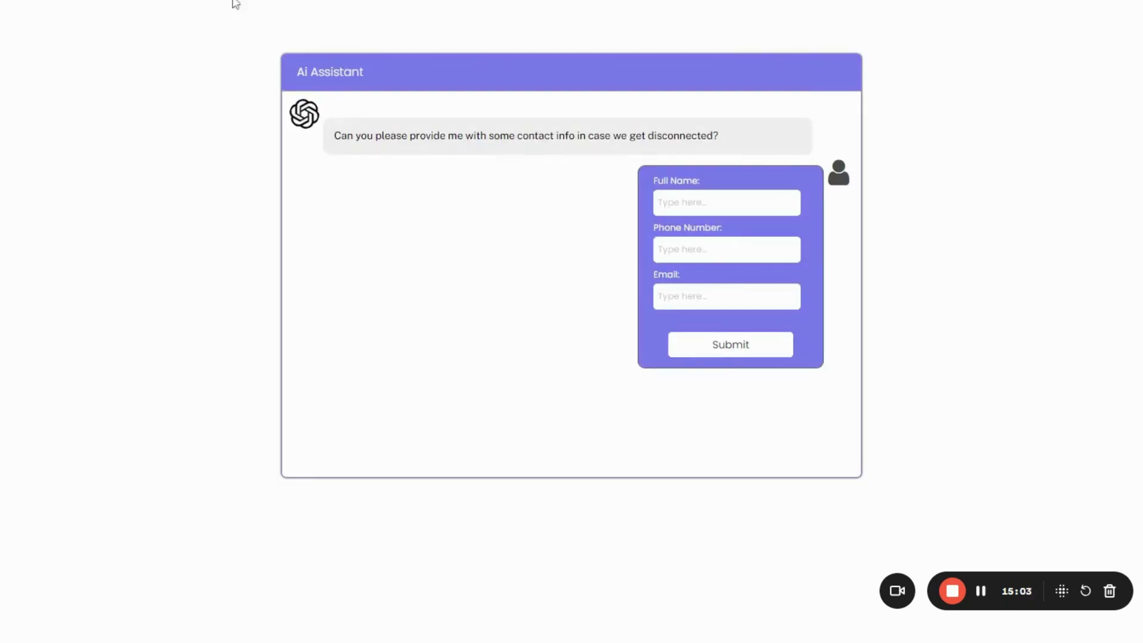
key("ctrl+w")
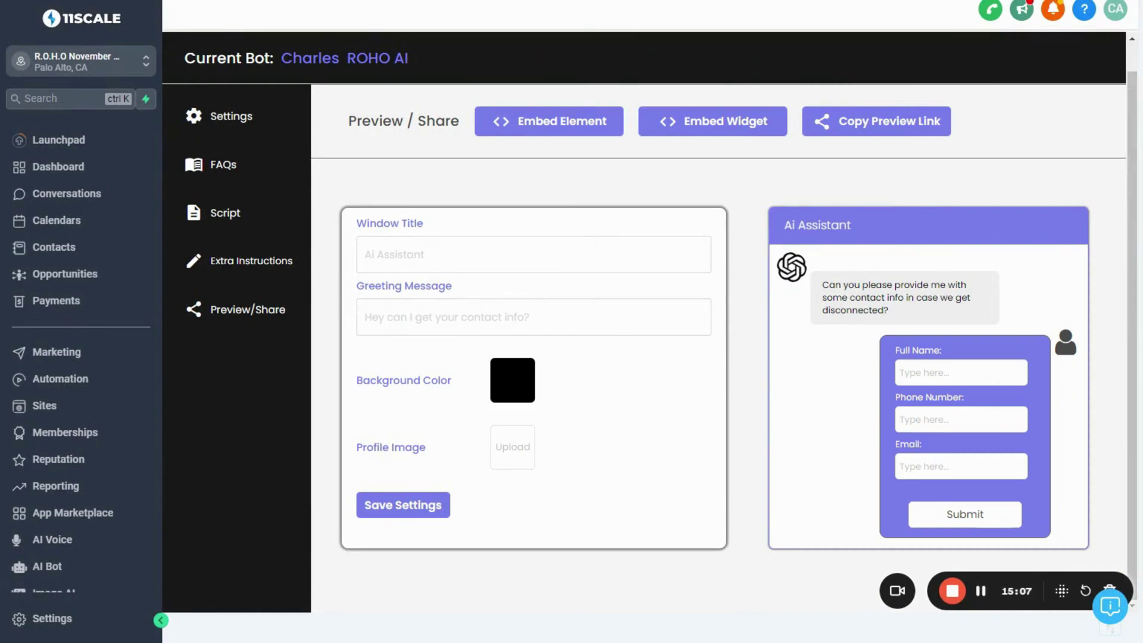
Title the chat window 'ROHO AI' and save a dark purple background
left_click(497, 271)
type("ROHO AI")
left_click(499, 279)
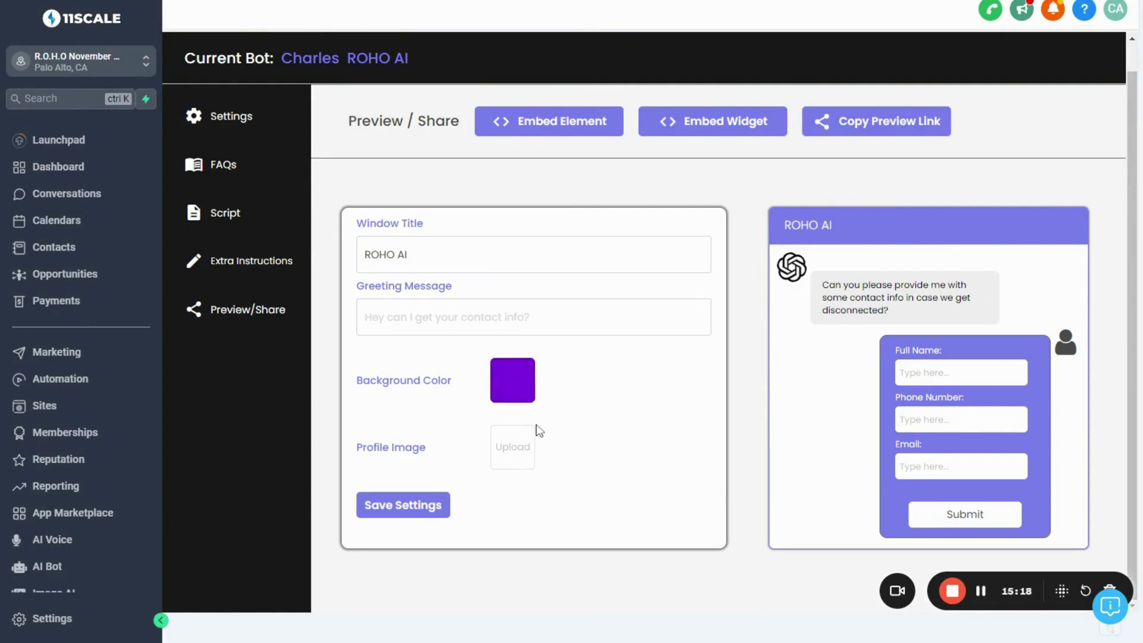
left_click(408, 516)
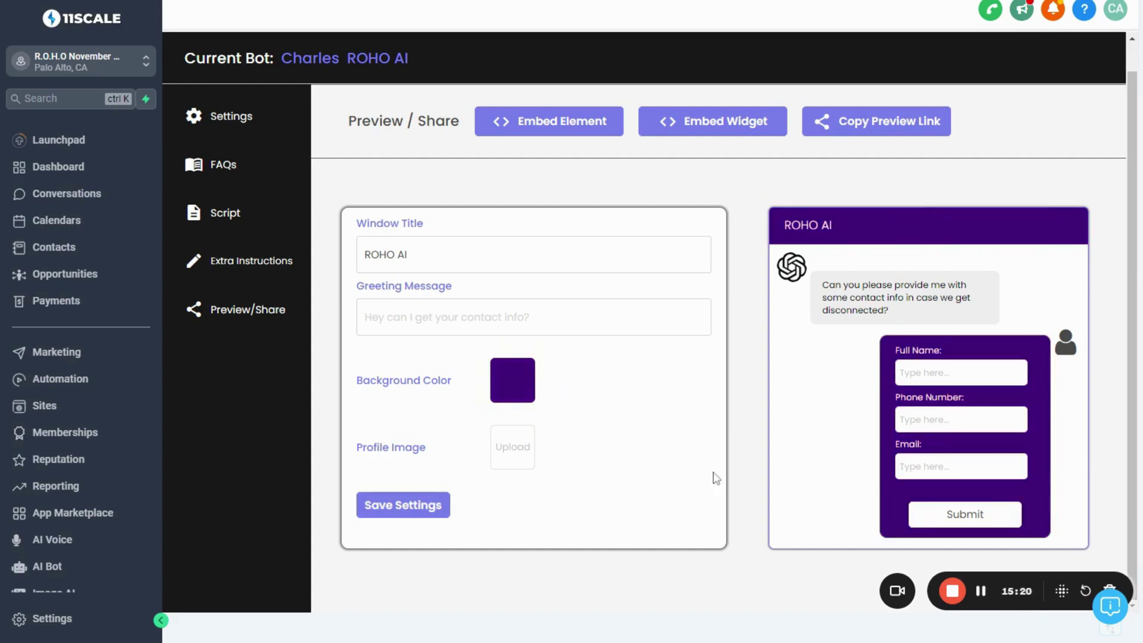
Submit a test contact's first name, phone number and e-mail in the preview form
type("John")
key("Tab")
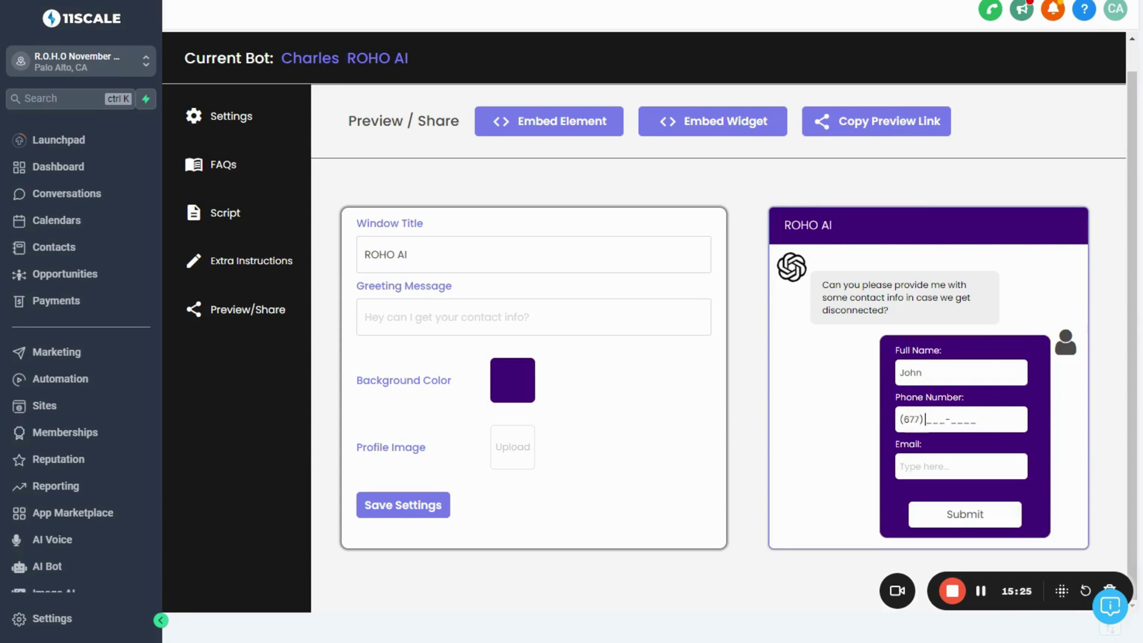
key("Tab")
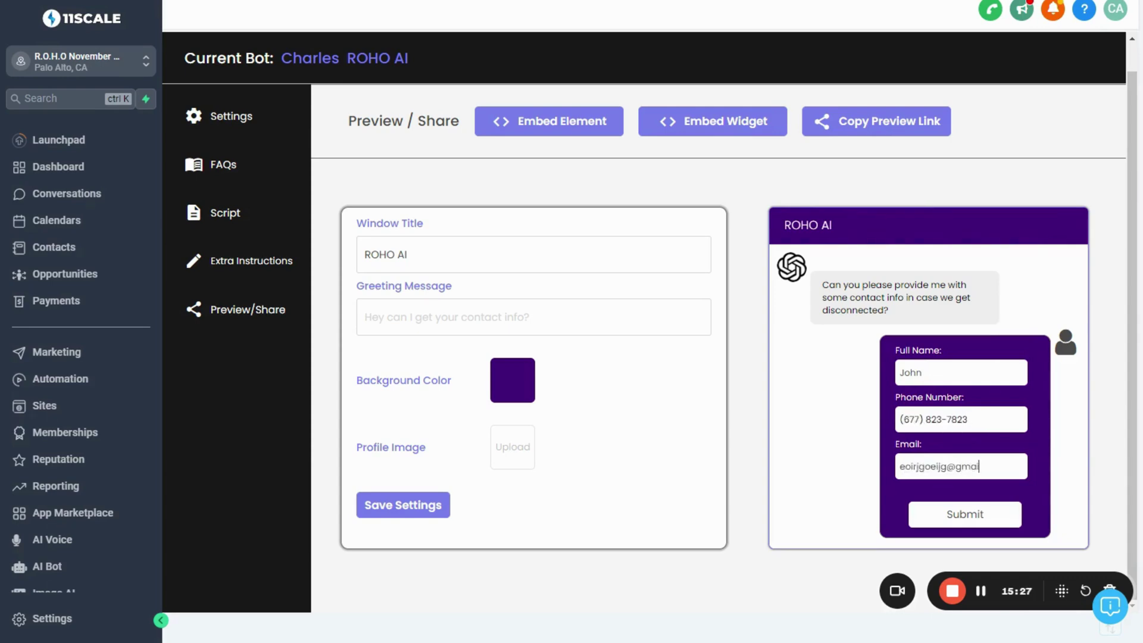
key("Return")
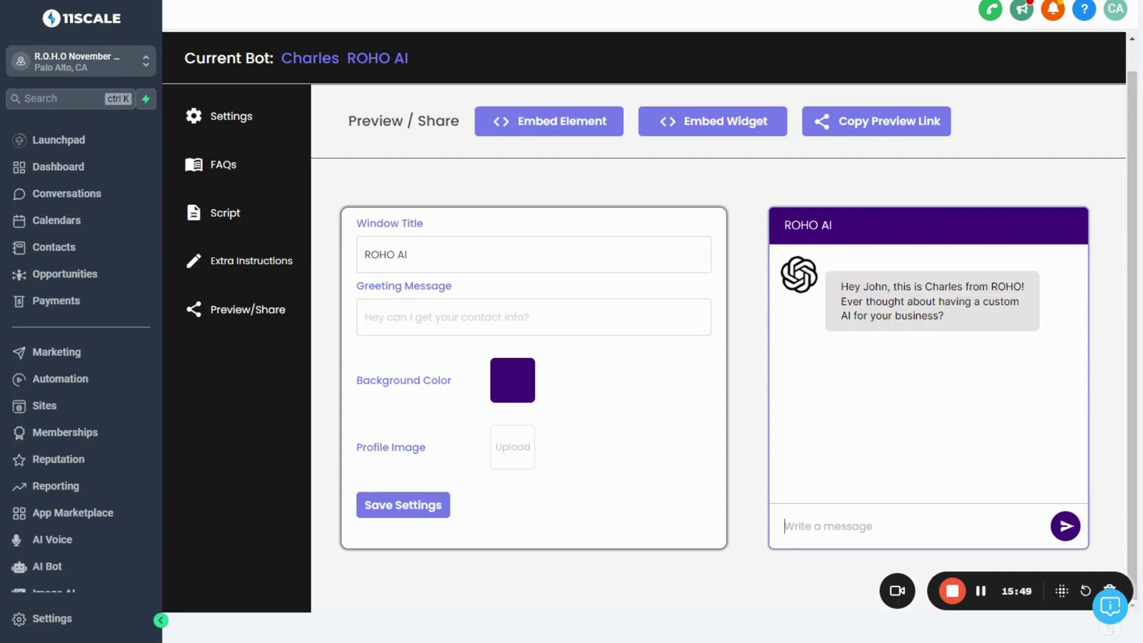
Reply 'yeah i have actually it seems cool', then send the bot the business's med spa website
type("yeah i have actually it seems cool")
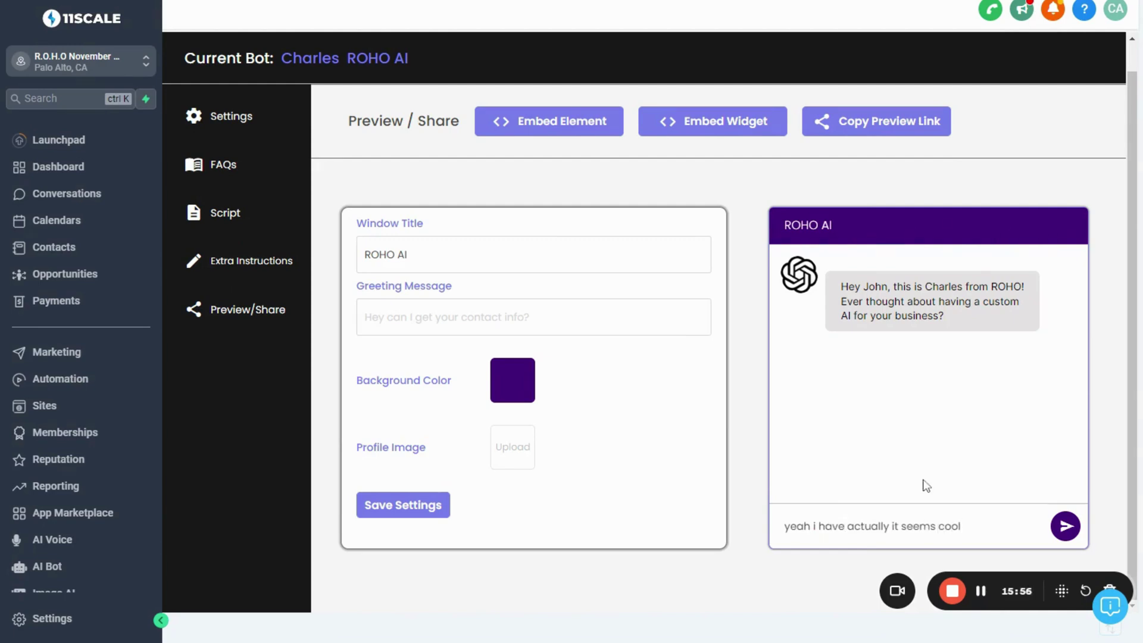
key("Return")
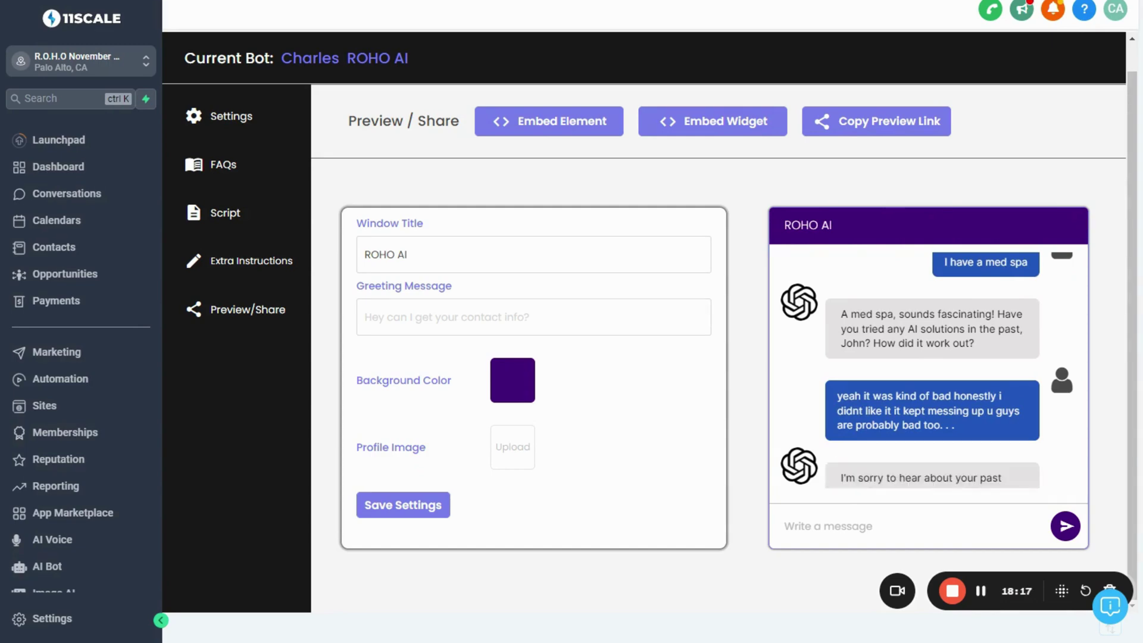
left_click(932, 524)
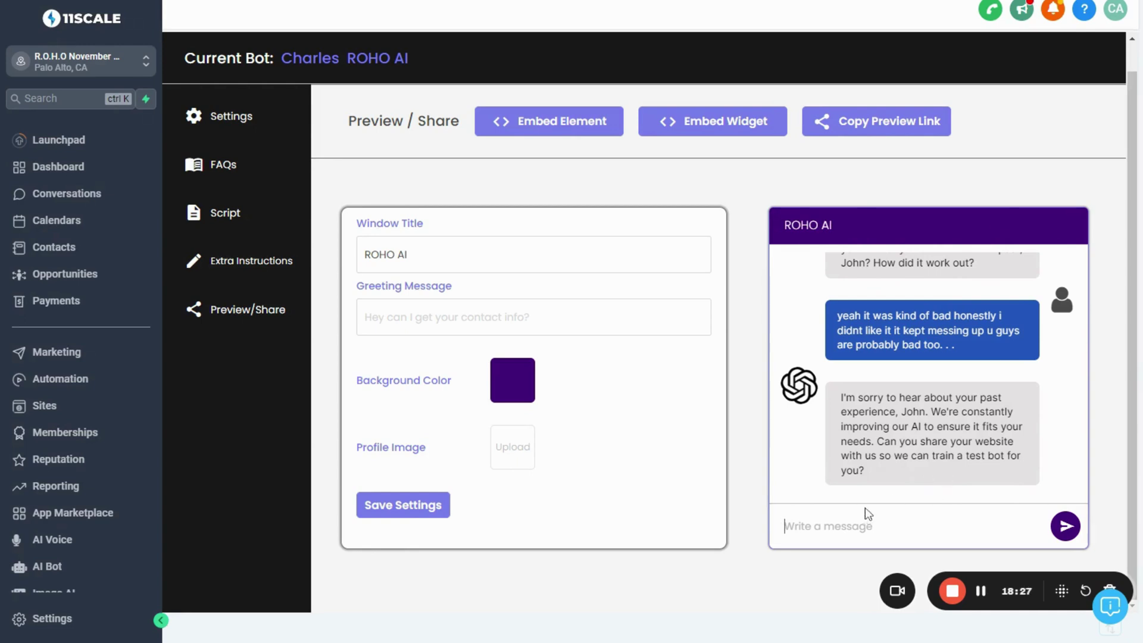
type("sure its https")
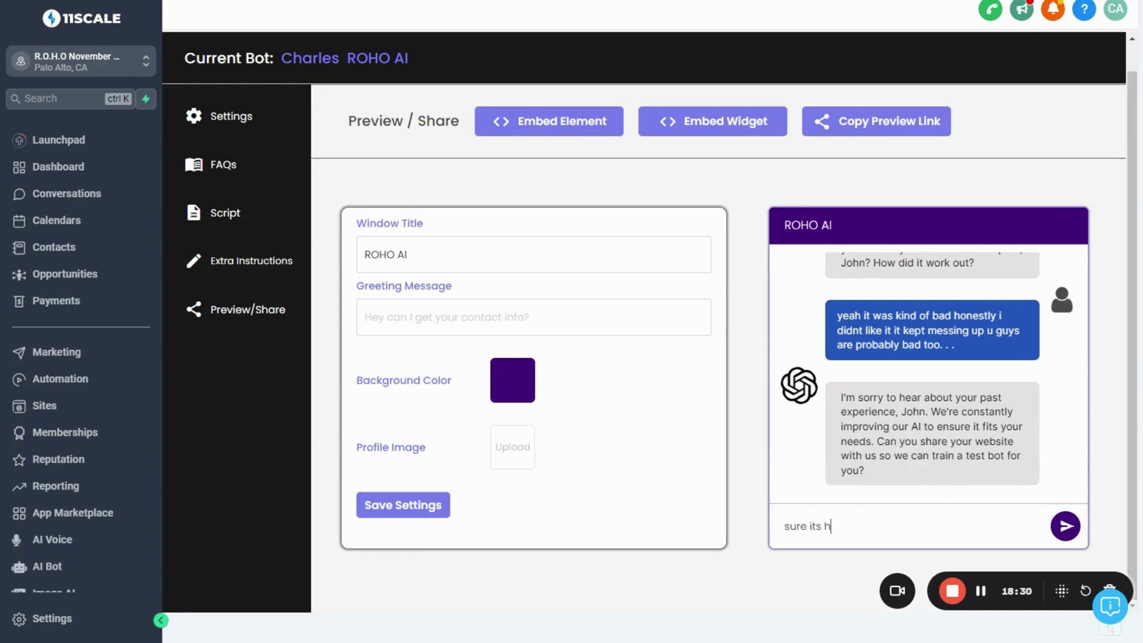
key("BackSpace")
key("BackSpace")
key("BackSpace")
key("BackSpace")
key("BackSpace")
type("johnaibmeds")
key("BackSpace")
key("BackSpace")
key("BackSpace")
key("BackSpace")
key("BackSpace")
key("BackSpace")
type("medspa.com")
key("Return")
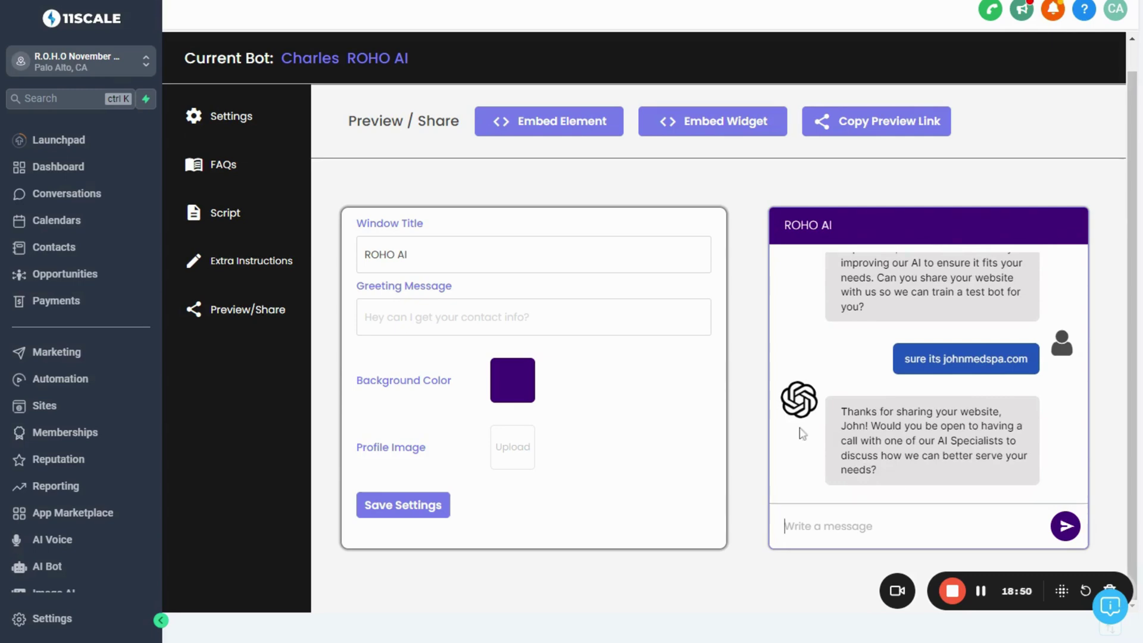
scroll(860, 403, "up", 3)
scroll(860, 406, "down", 3)
Check the contacts list for the new test lead, then open the Automation workflow list
left_click(50, 255)
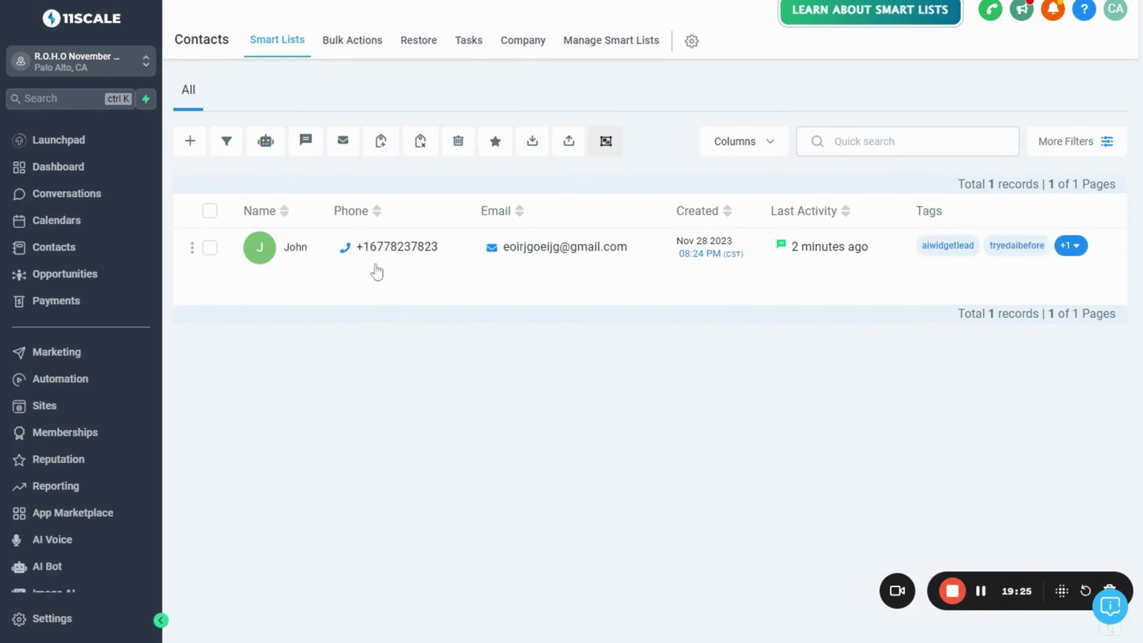
scroll(74, 441, "down", 1)
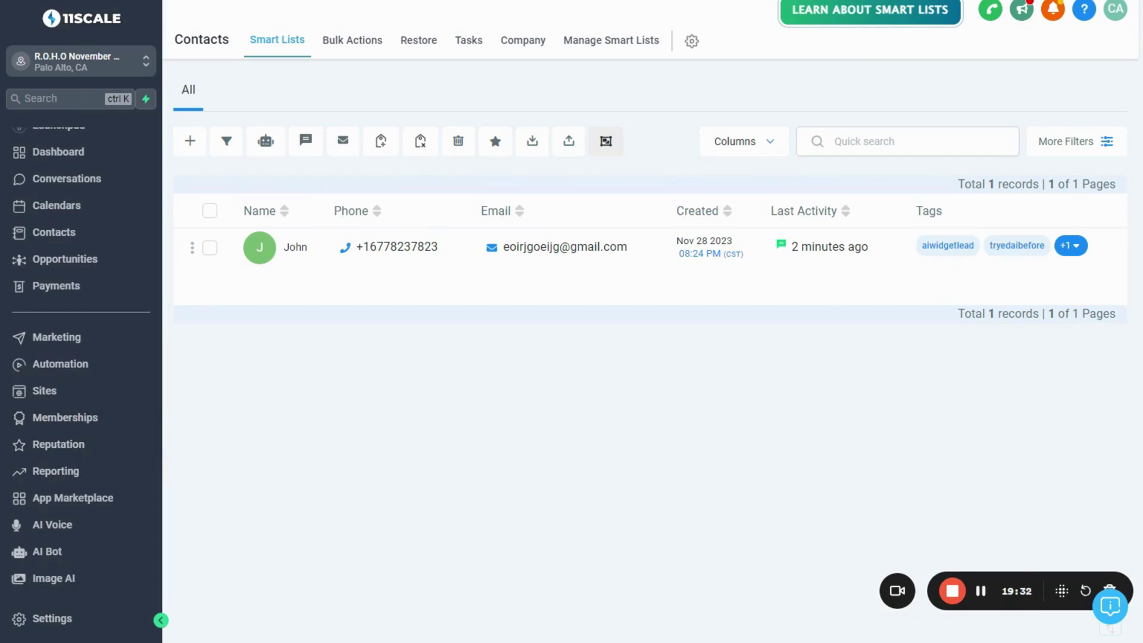
left_click(67, 370)
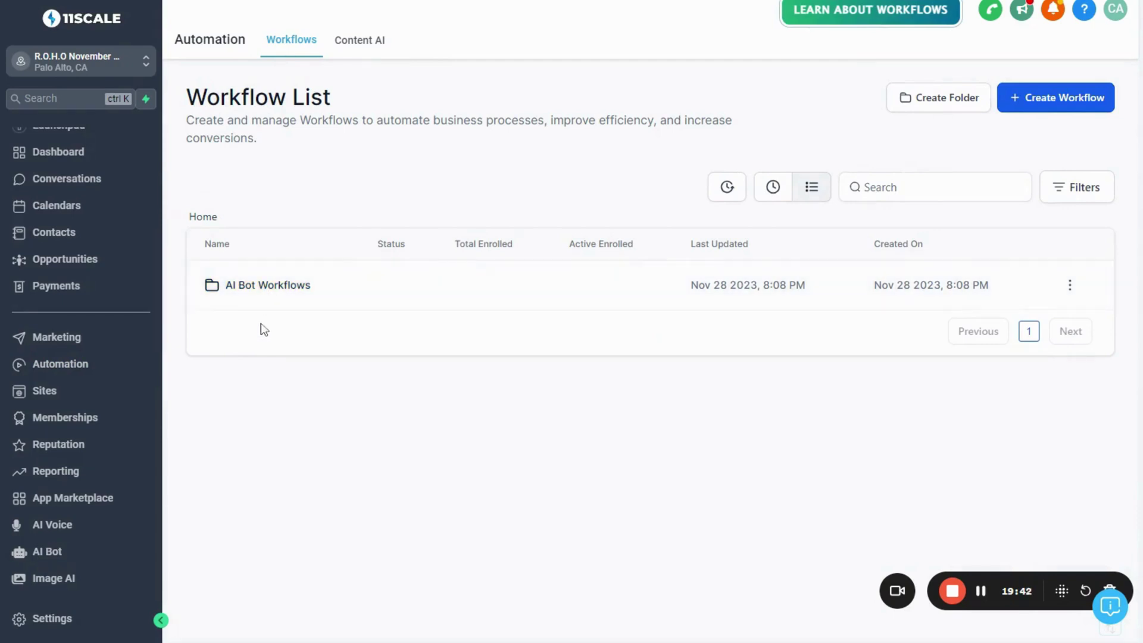
In AI Bot Workflows, open Initial Trigger - Instagram and its Instagram Keyword trigger settings
left_click(267, 287)
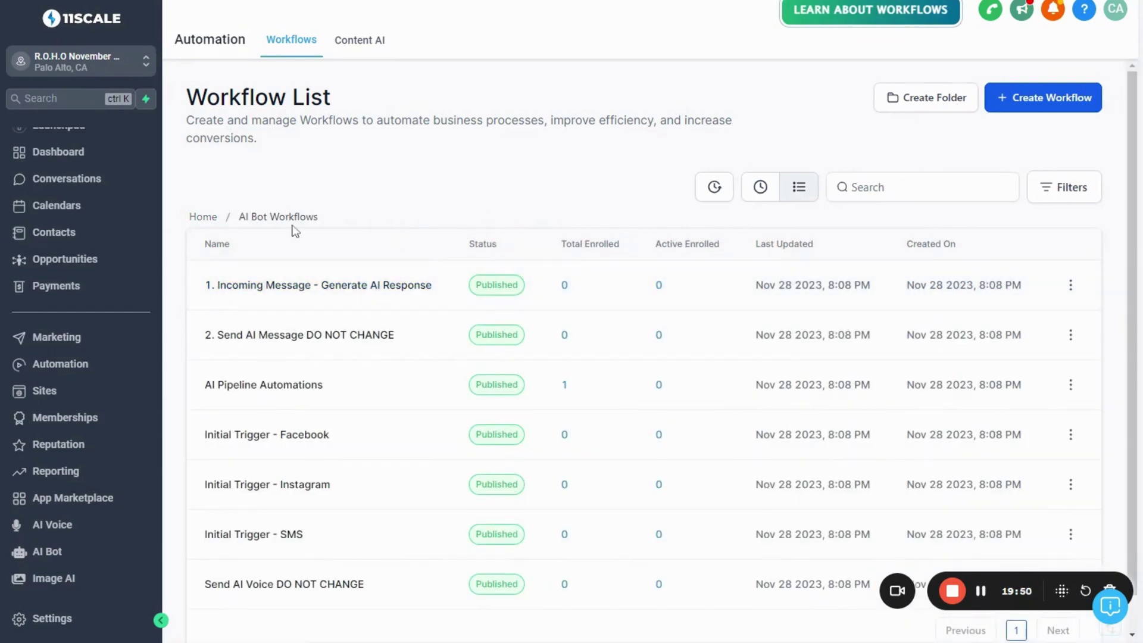
scroll(294, 231, "down", 1)
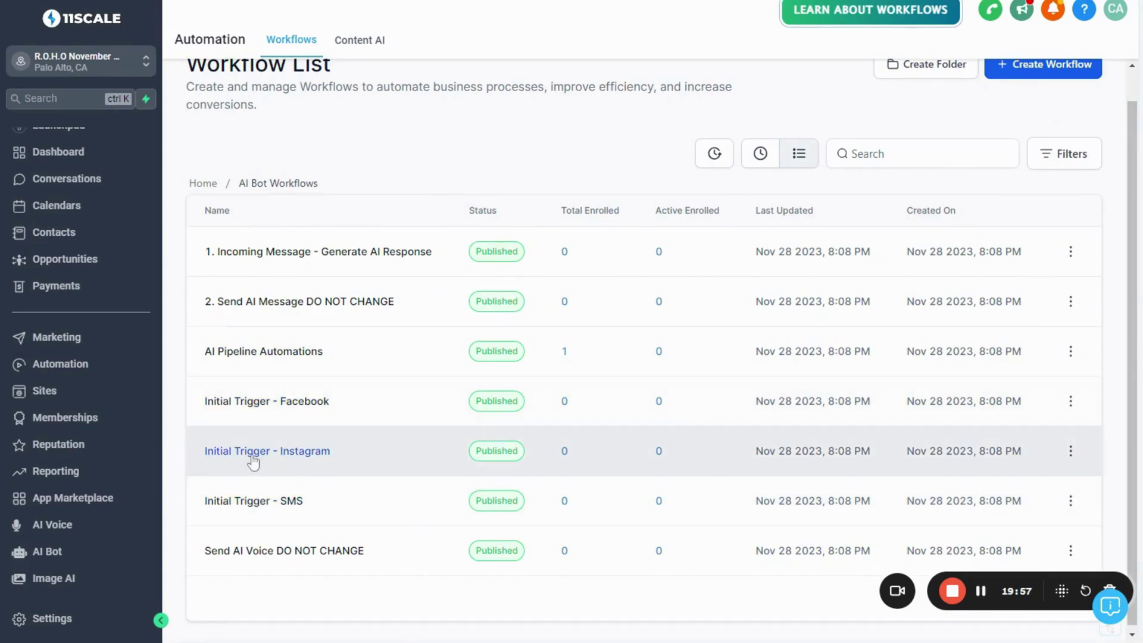
left_click(1071, 451)
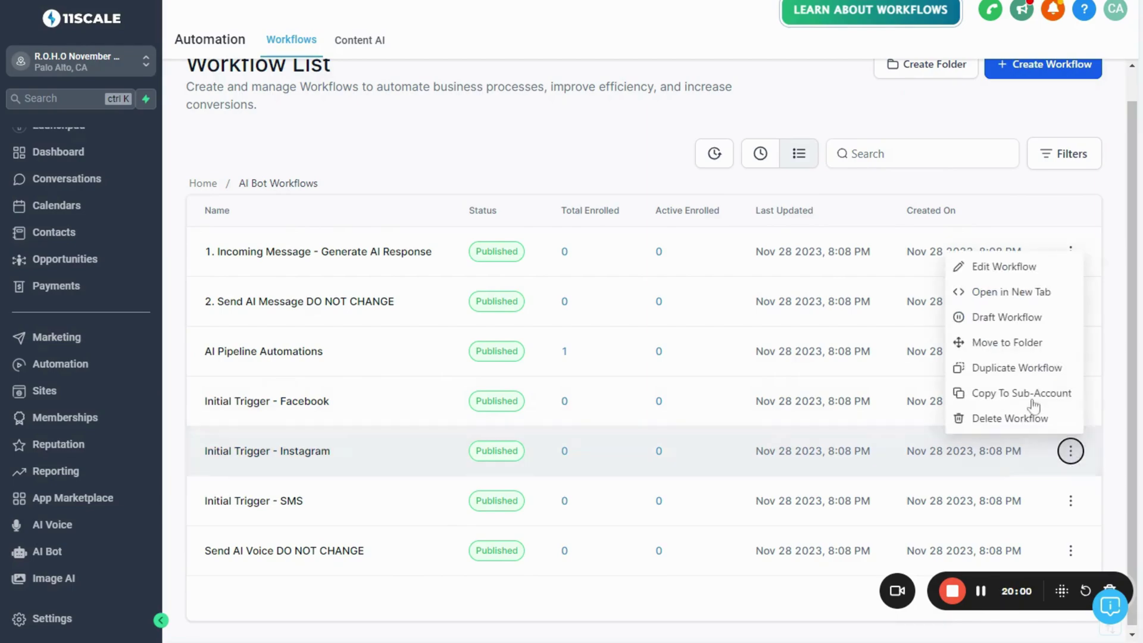
left_click(1005, 293)
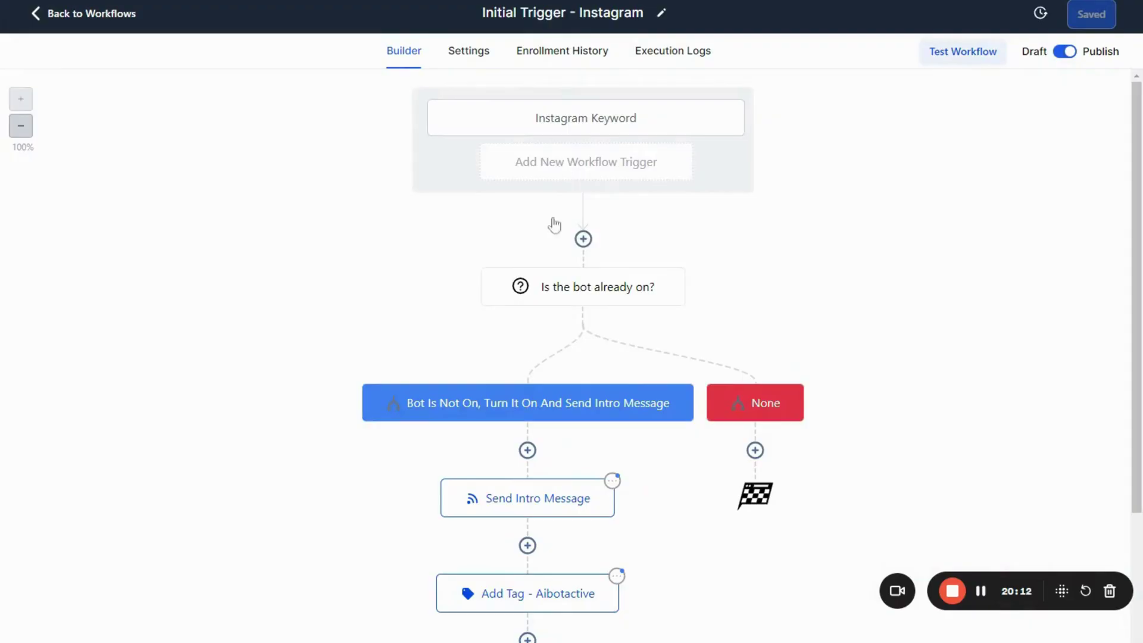
scroll(531, 366, "down", 4)
scroll(532, 370, "up", 3)
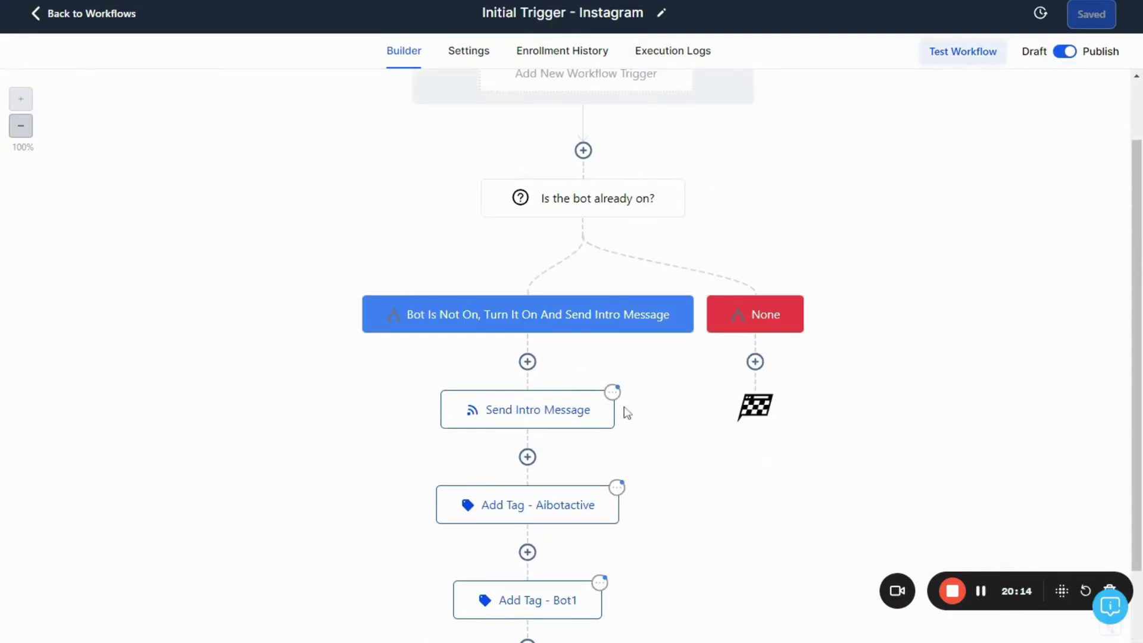
scroll(622, 387, "up", 2)
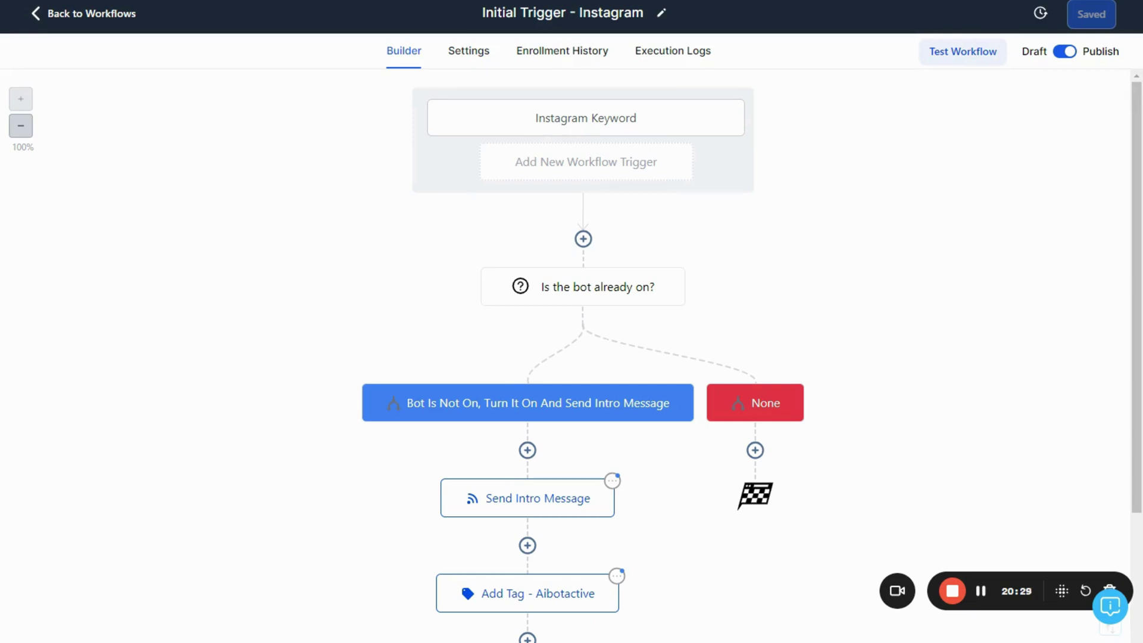
left_click(586, 117)
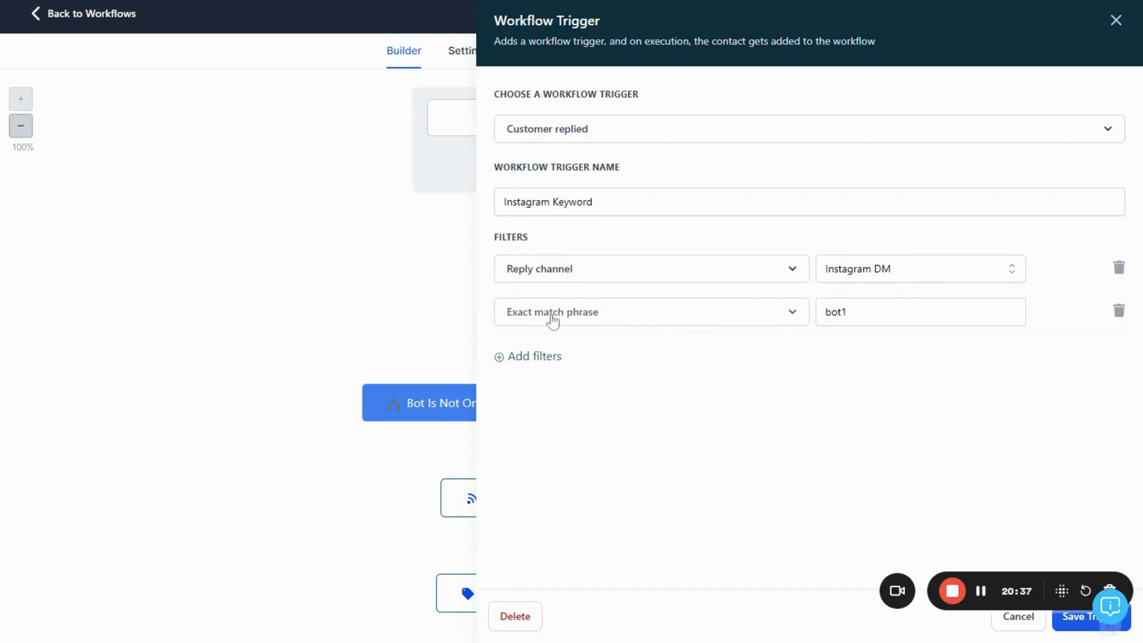
Replace the bot1 keyword with AIBOT and save the trigger
double_click(835, 312)
left_click(847, 312)
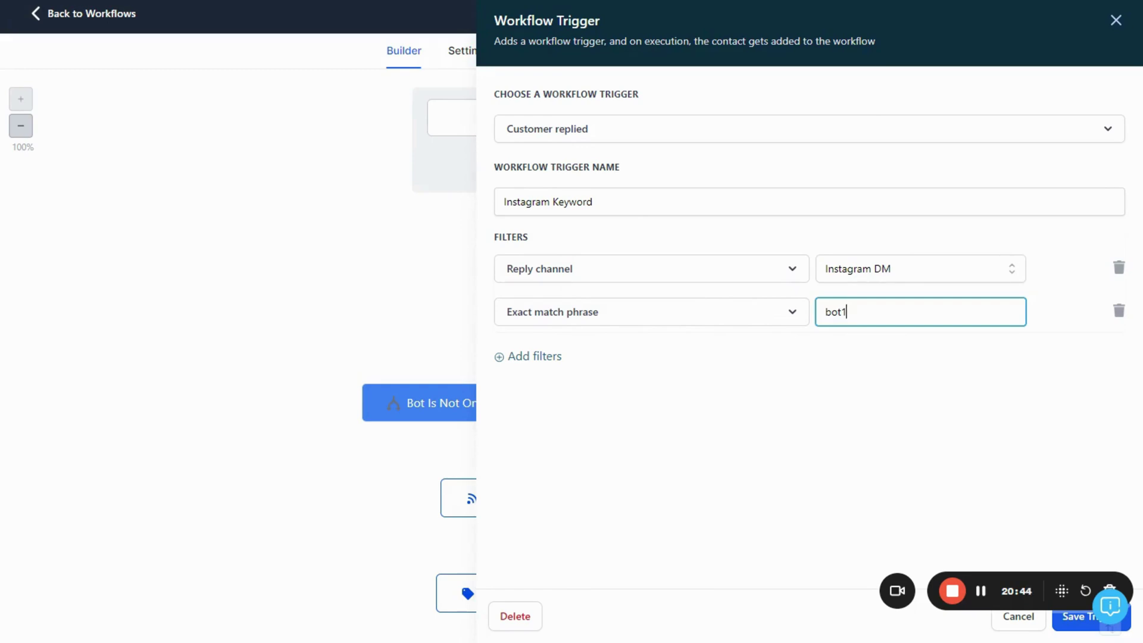
key("shift+Left")
key("shift+Left")
key("shift+Left")
key("shift+Left")
type("AIBOT")
key("ctrl+a")
key("Right")
left_click(1063, 627)
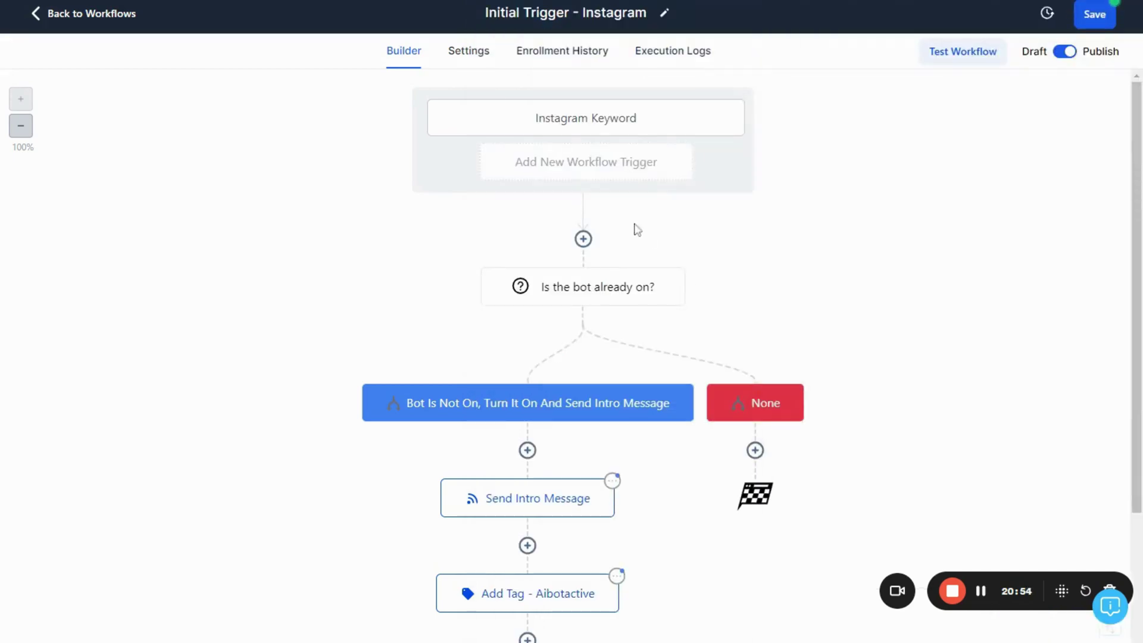
Recreate the Exact match phrase filter with AIBOT, save the trigger and workflow, then return to the list
left_click(574, 120)
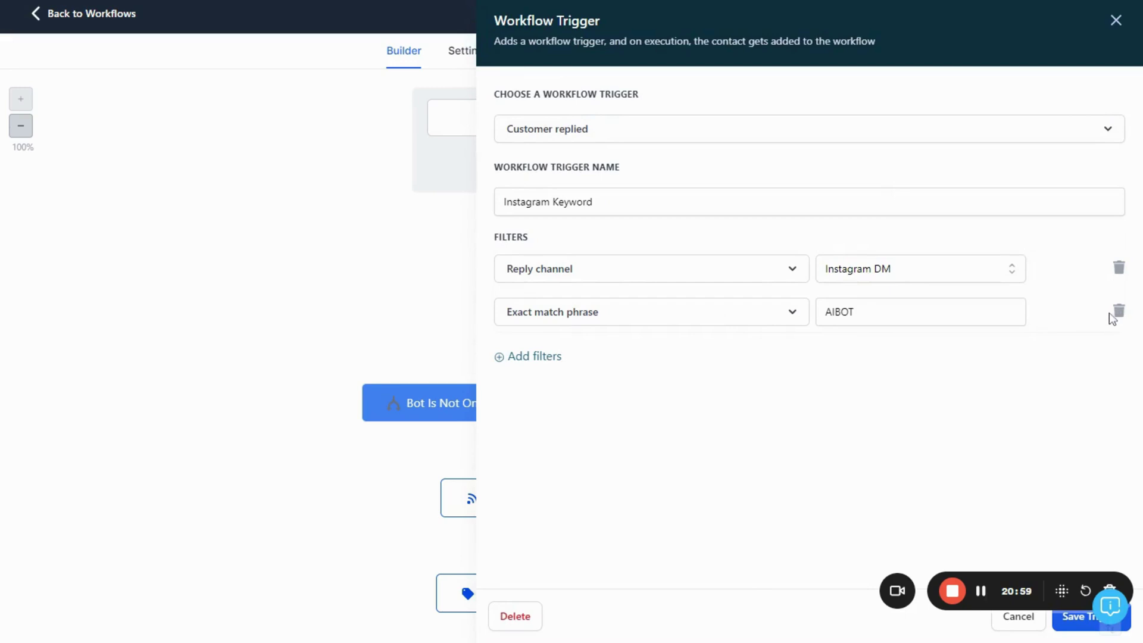
left_click(1119, 311)
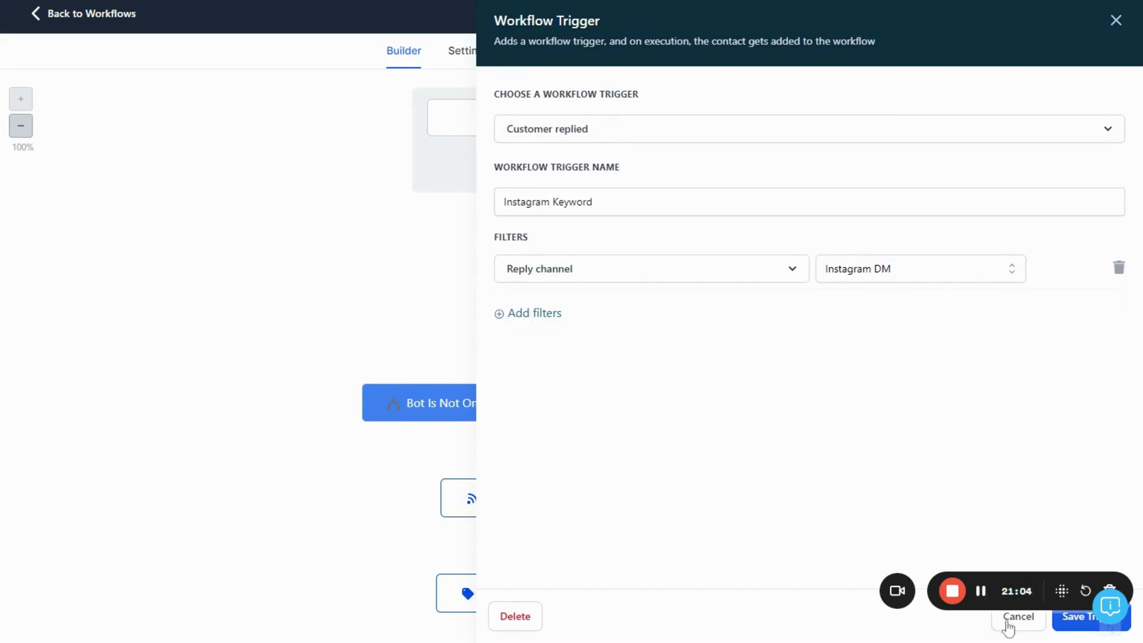
left_click(512, 316)
left_click(535, 315)
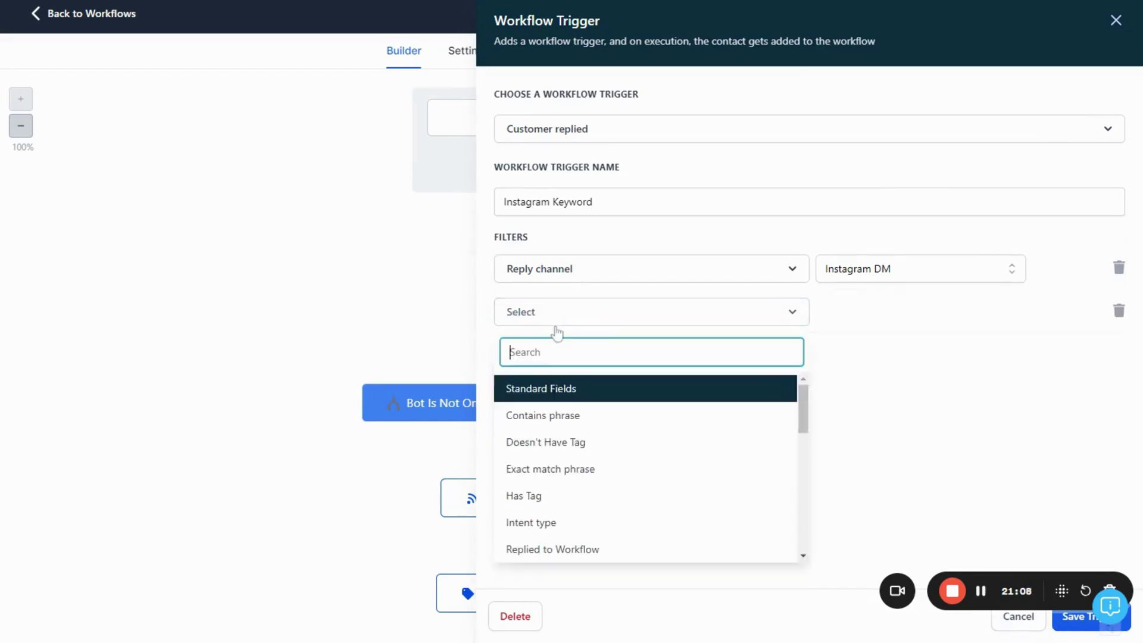
left_click(577, 473)
left_click(931, 321)
type("AIBOT")
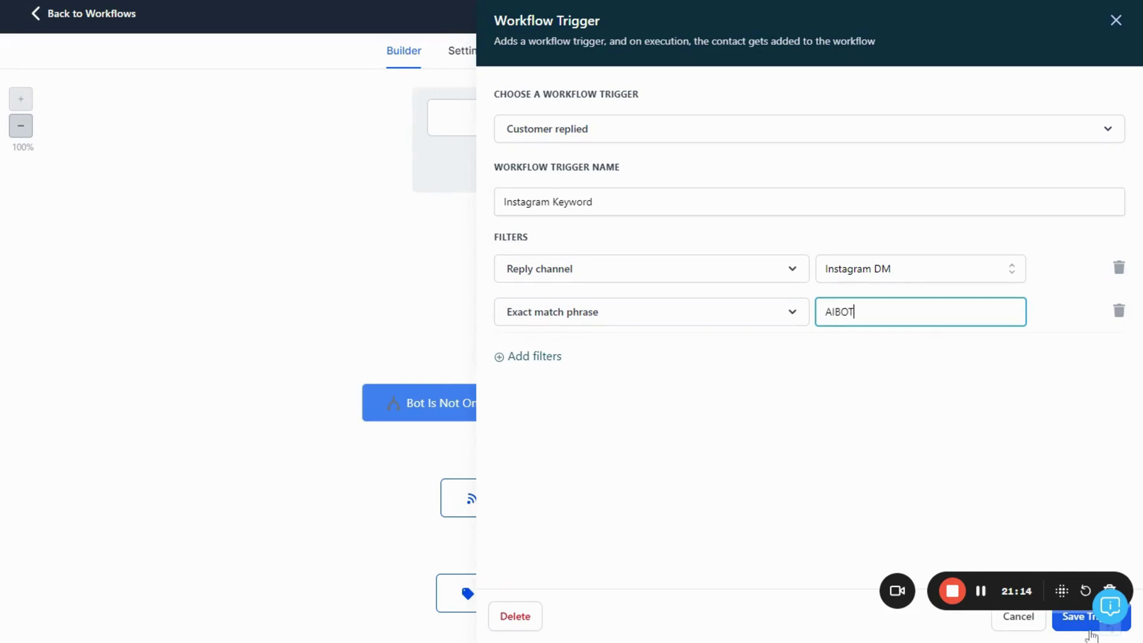
left_click(1089, 632)
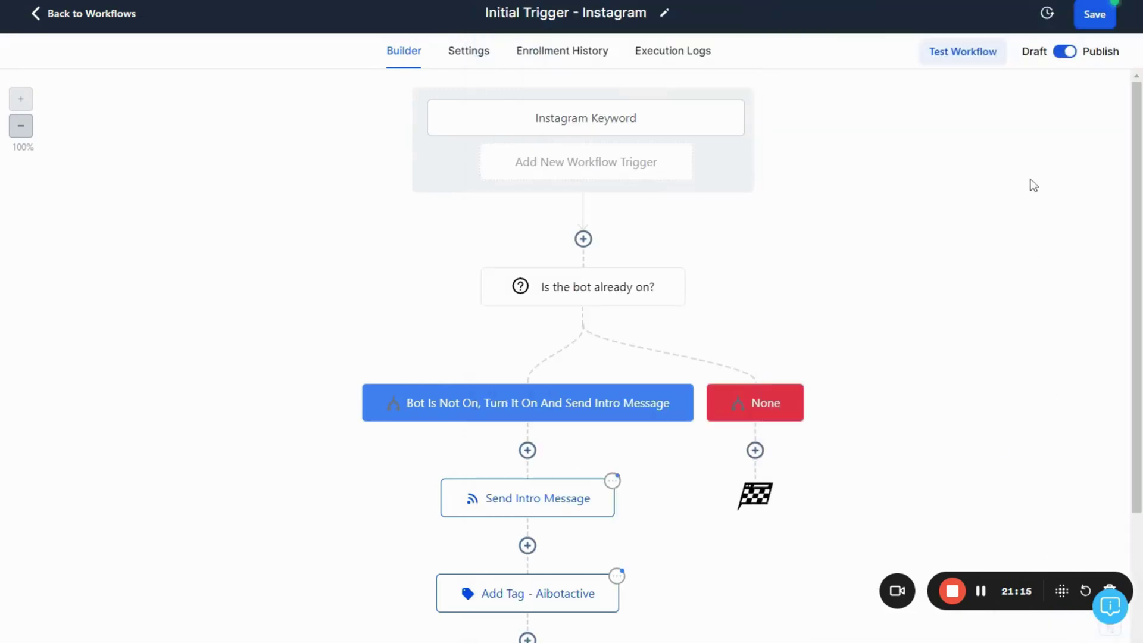
left_click(1094, 16)
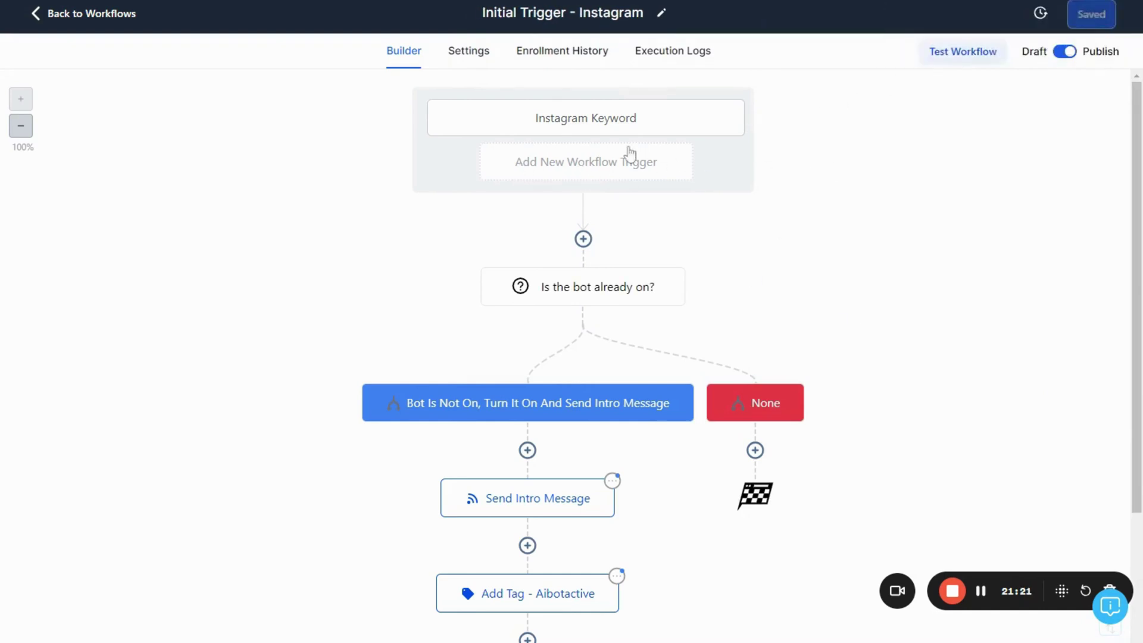
left_click(93, 18)
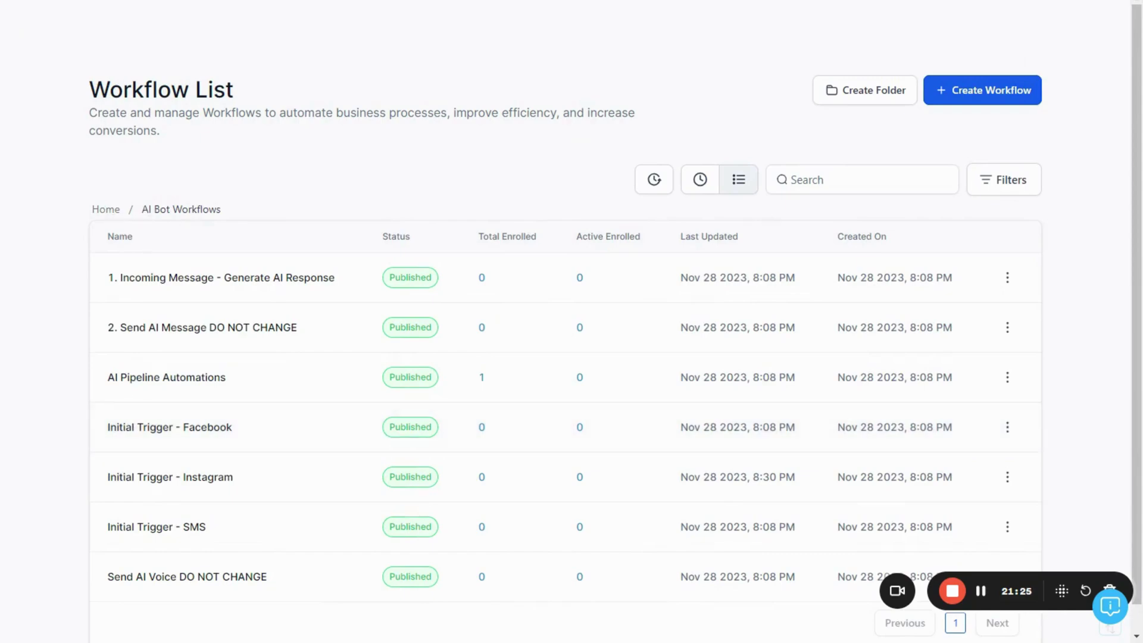
Go to Conversations and dismiss the phone configuration warning
left_click(106, 209)
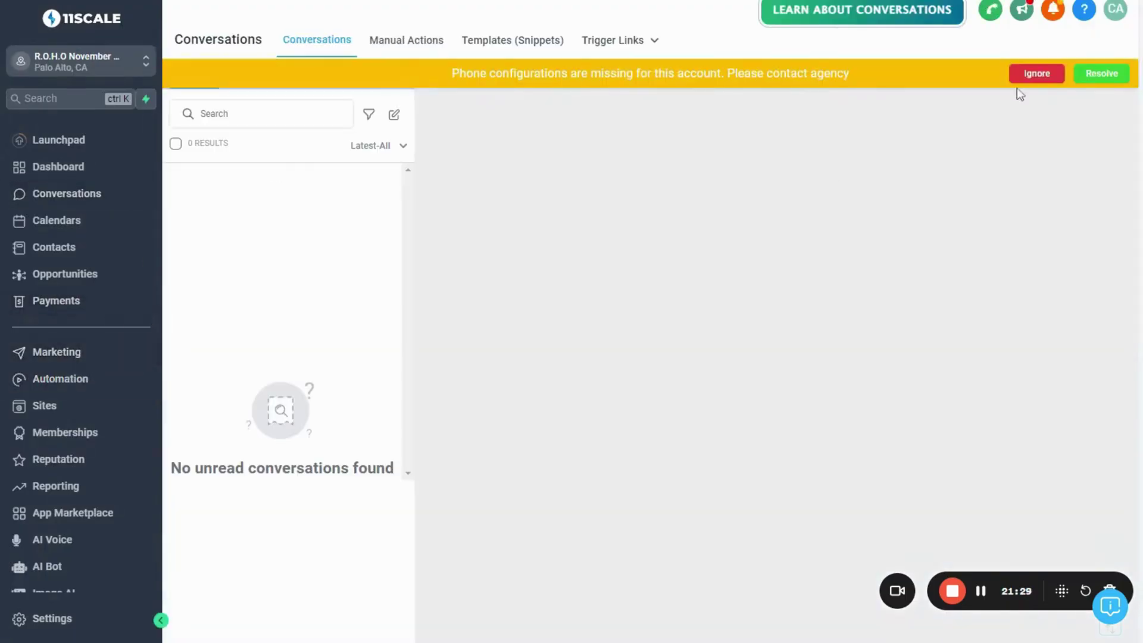
left_click(1022, 75)
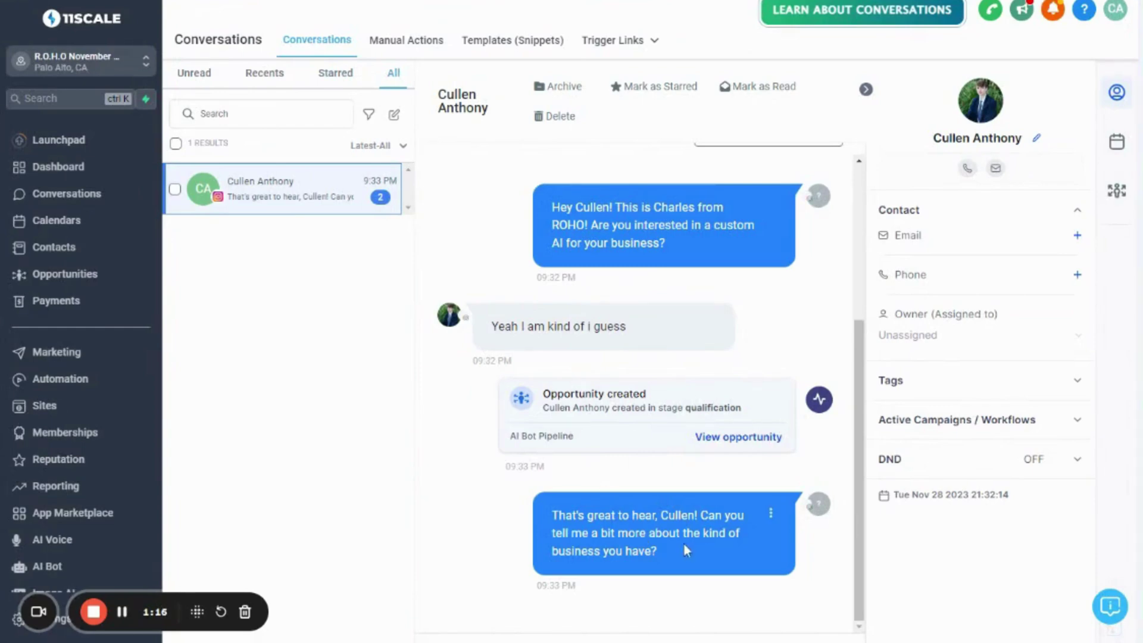
Select the bot's reply message text in the conversation
left_click_drag(668, 554, 678, 554)
left_click(552, 516)
left_click(678, 554)
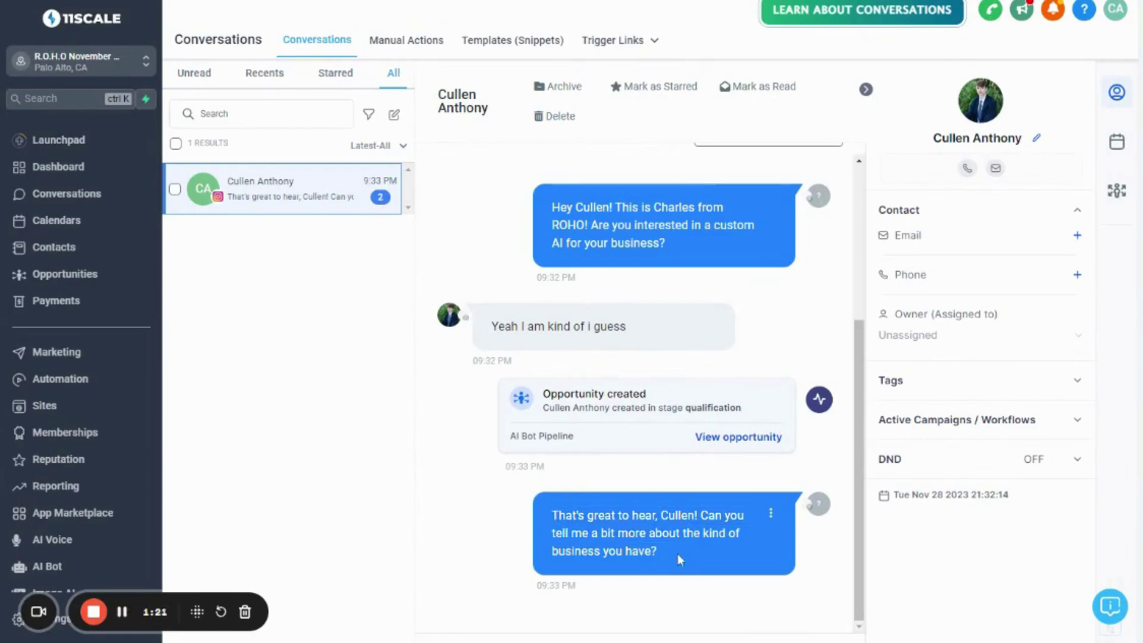
Open the Initial Trigger - SMS workflow from the AI Bot Workflows folder
left_click(85, 384)
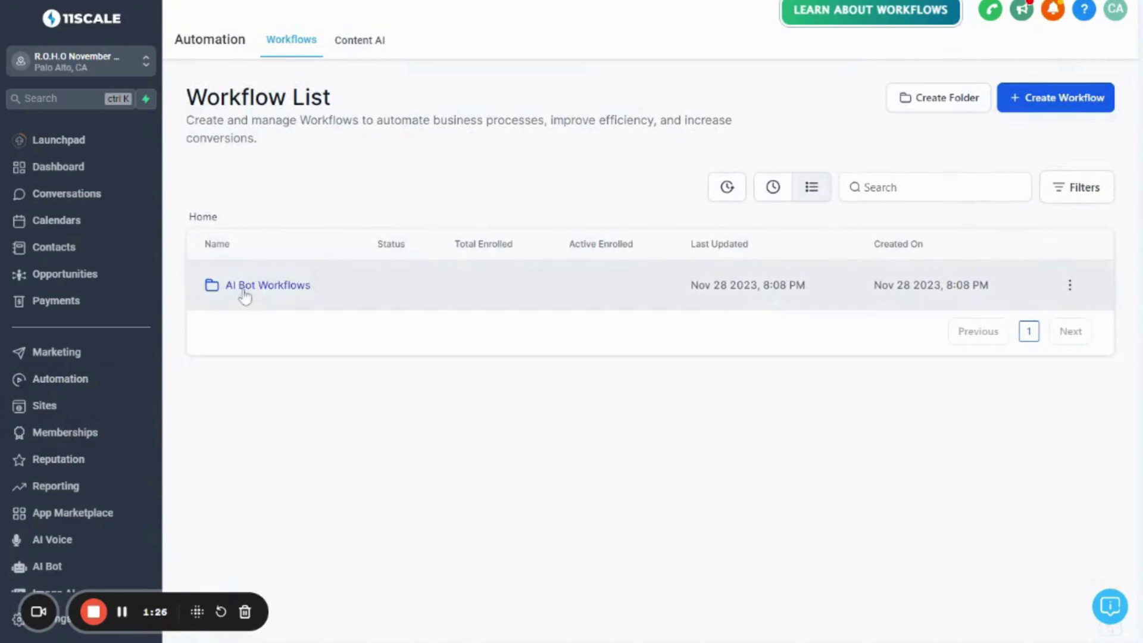
left_click(243, 285)
scroll(301, 500, "down", 1)
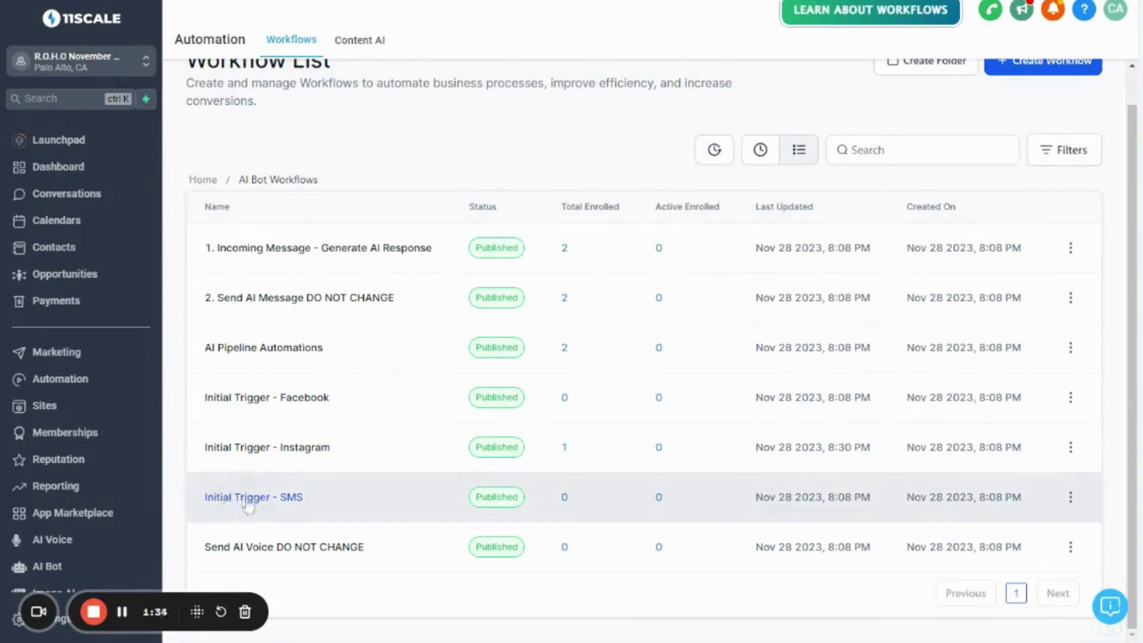
left_click(249, 506)
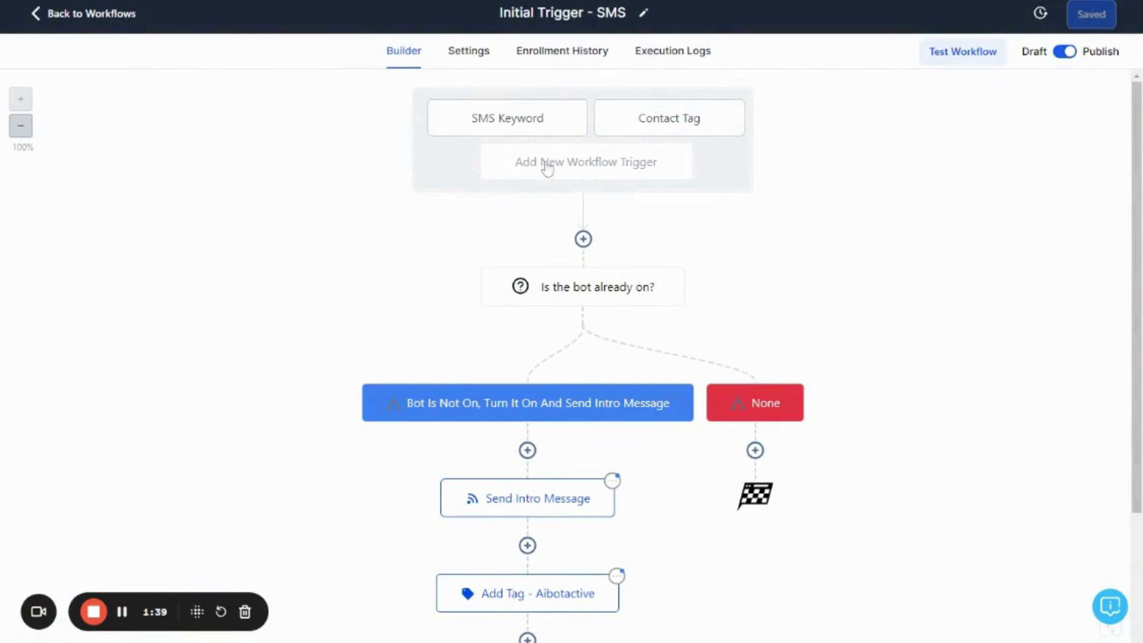
Review the SMS Keyword trigger and try a Form Submitted trigger, closing both without saving
left_click(524, 129)
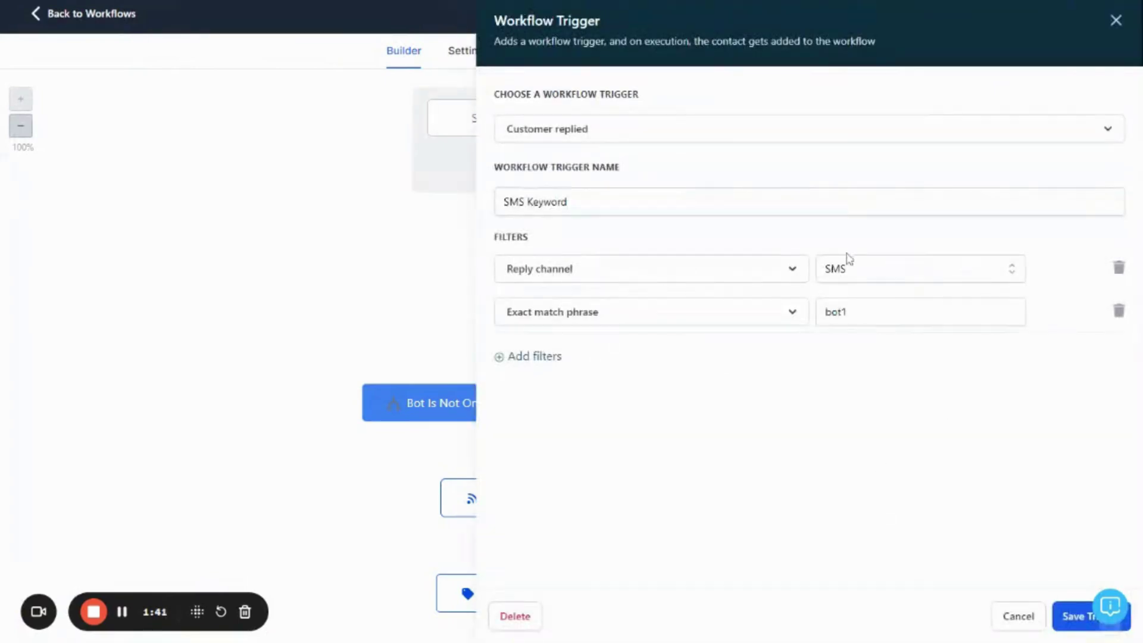
left_click(1013, 617)
left_click(612, 160)
type("form")
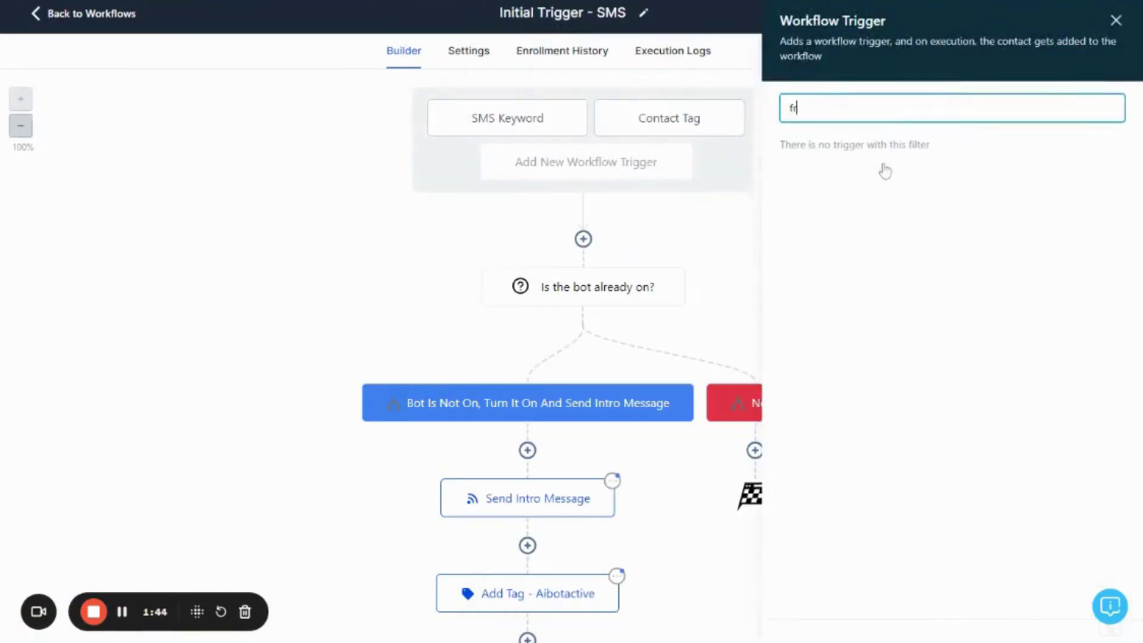
left_click(864, 181)
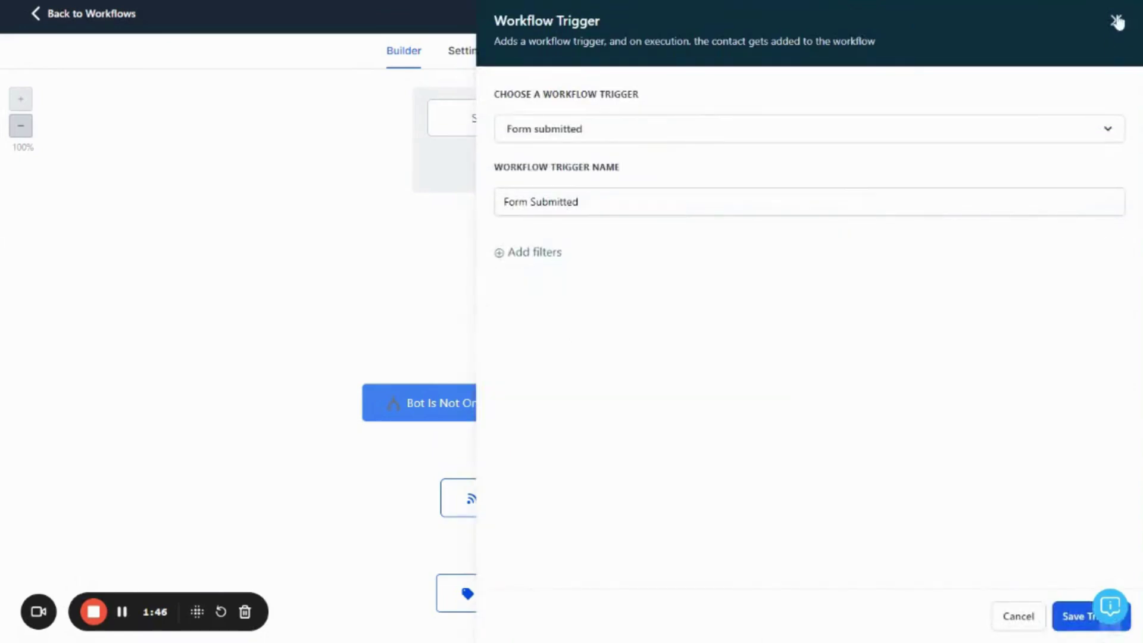
left_click(1115, 20)
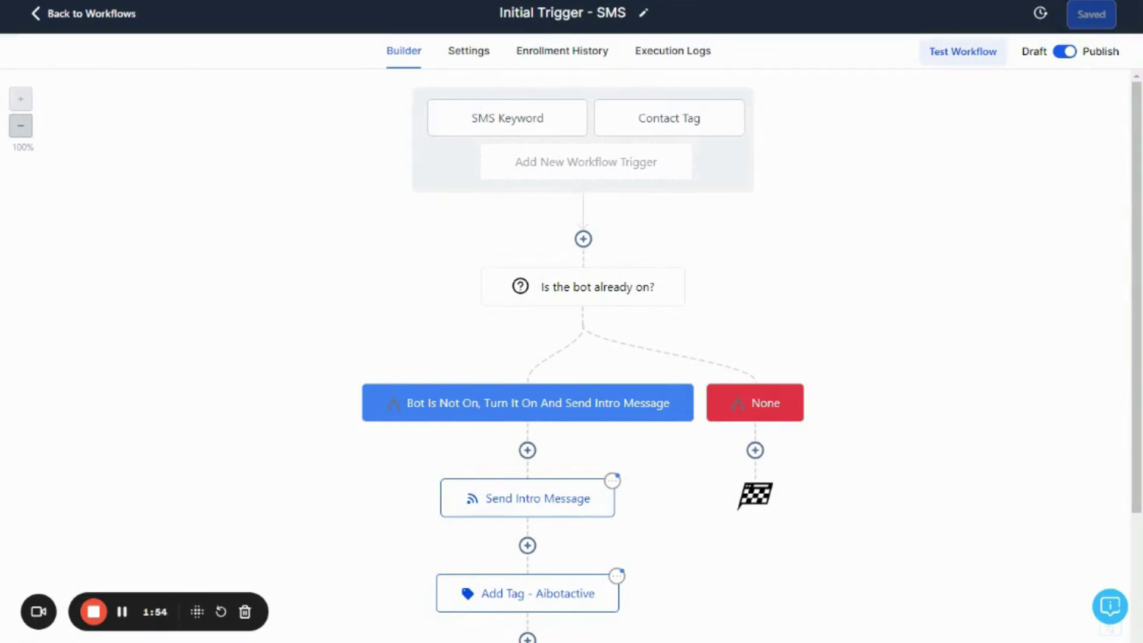
Go back to the AI Bot Workflows list
key("alt+Left")
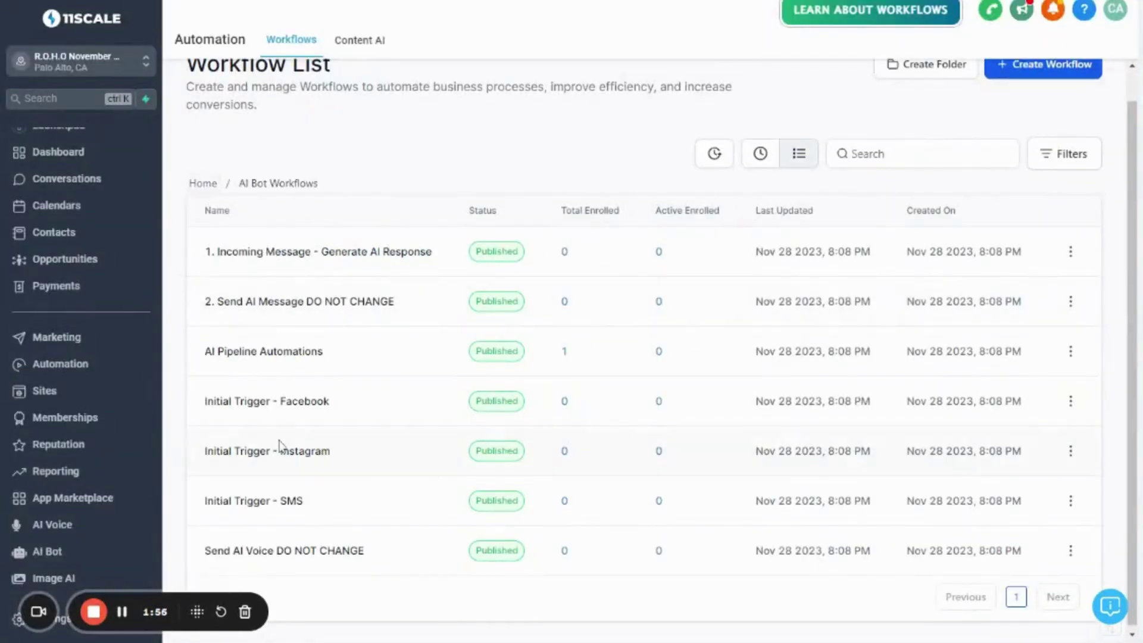
scroll(250, 333, "up", 1)
scroll(193, 184, "down", 1)
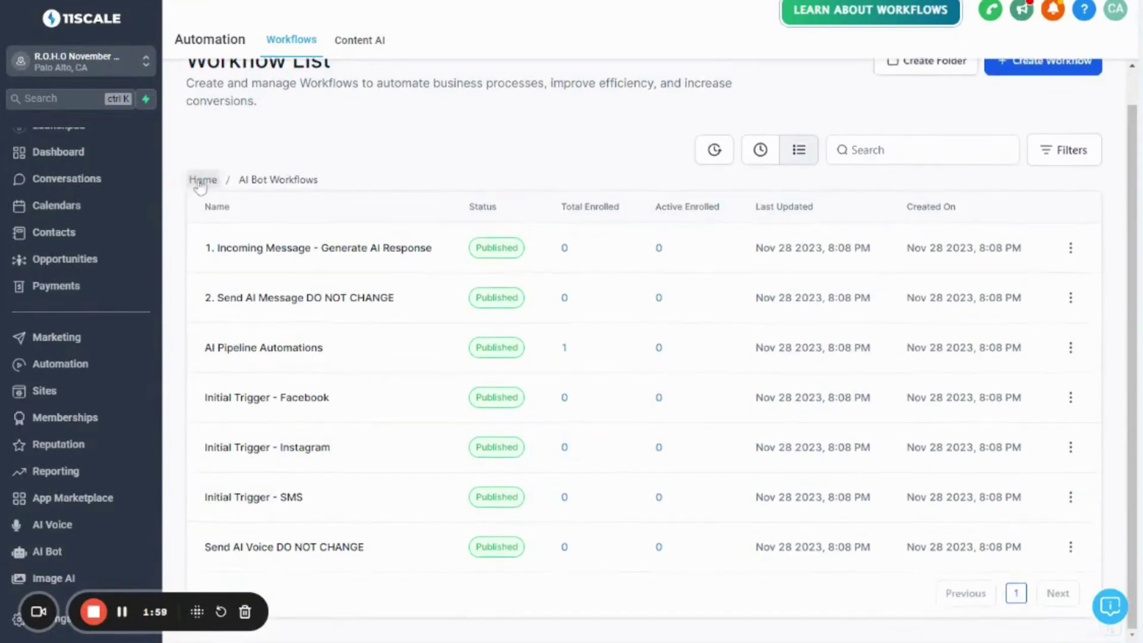